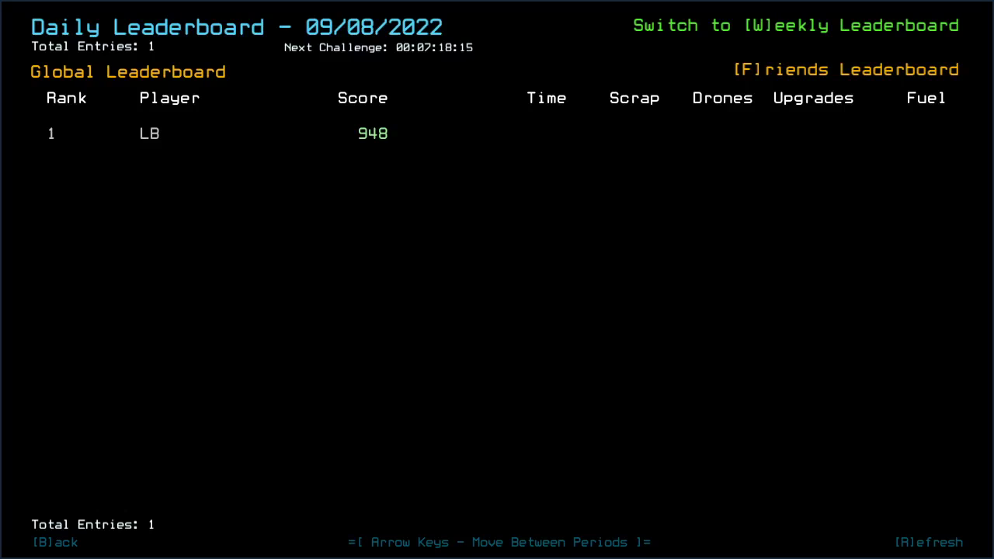
- Page the daily leaderboard back to 09/06/2022, then forward again to 09/07/2022
key("Left")
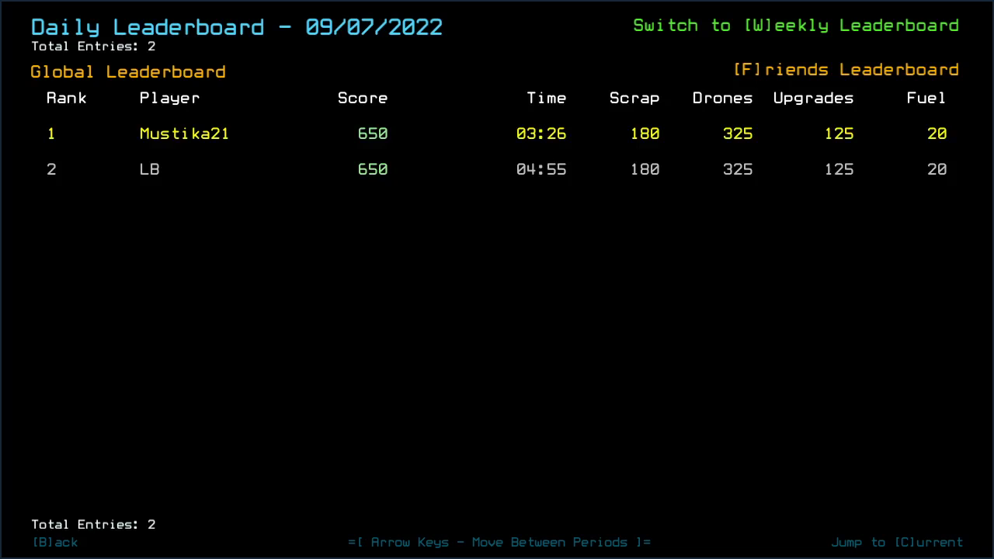
key("Left")
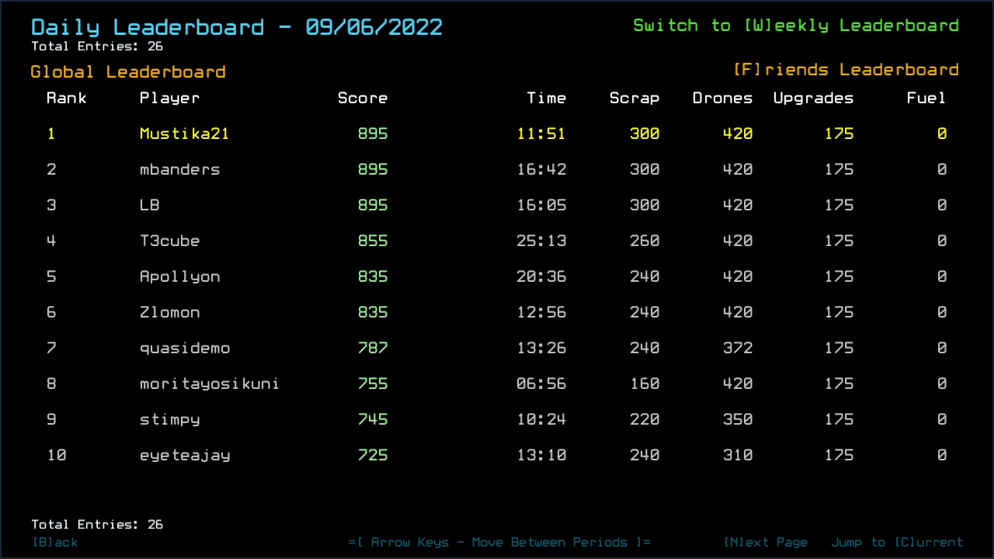
key("Right")
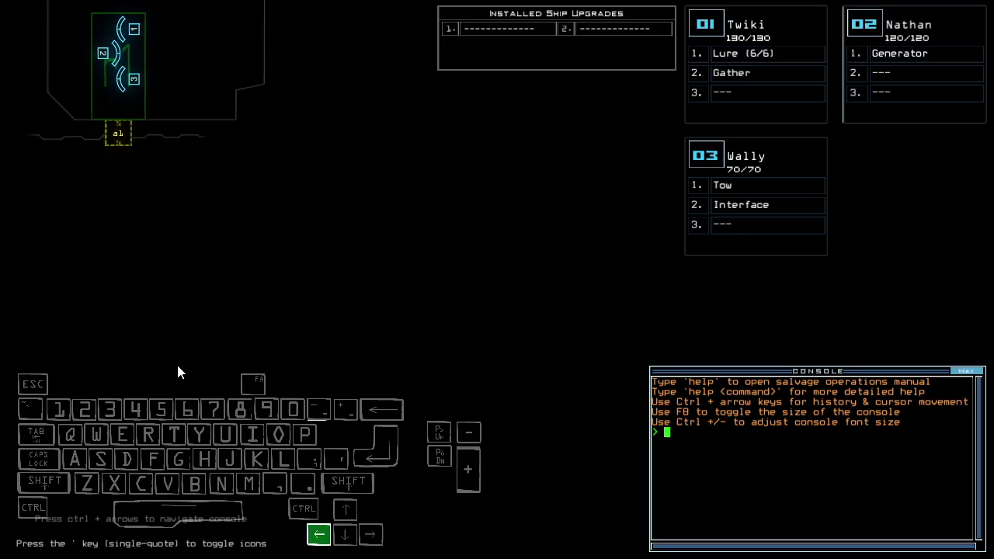
- Run 'ready 3;set 2;status' to give Nathan tow and Wally gather and lure
key("Up")
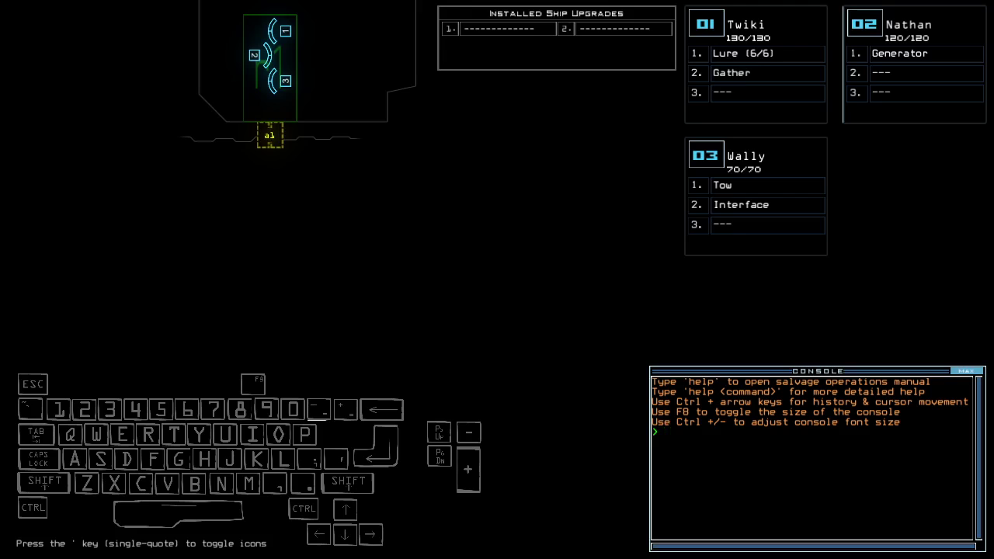
type("ready 3")
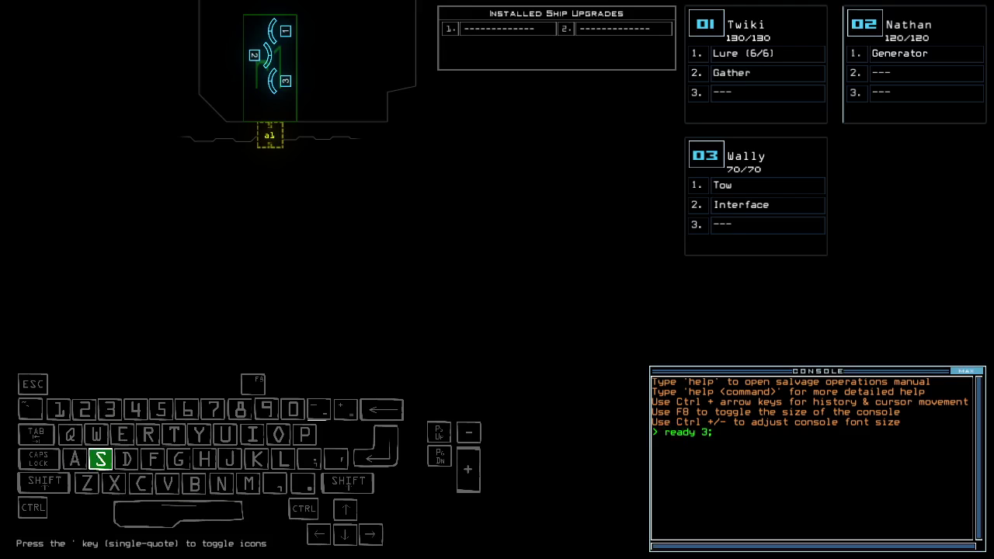
type("et ")
type("tatus")
key("Return")
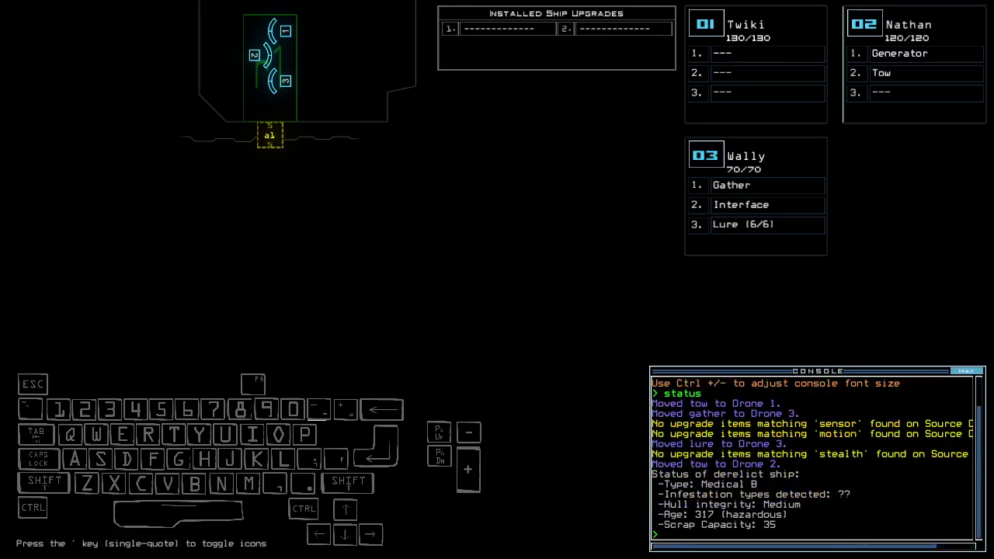
key("Tab")
- Cycle through the Drone 2, Drone 1 and Drone 3 cameras, nudging each drone
key("Up")
key("Left")
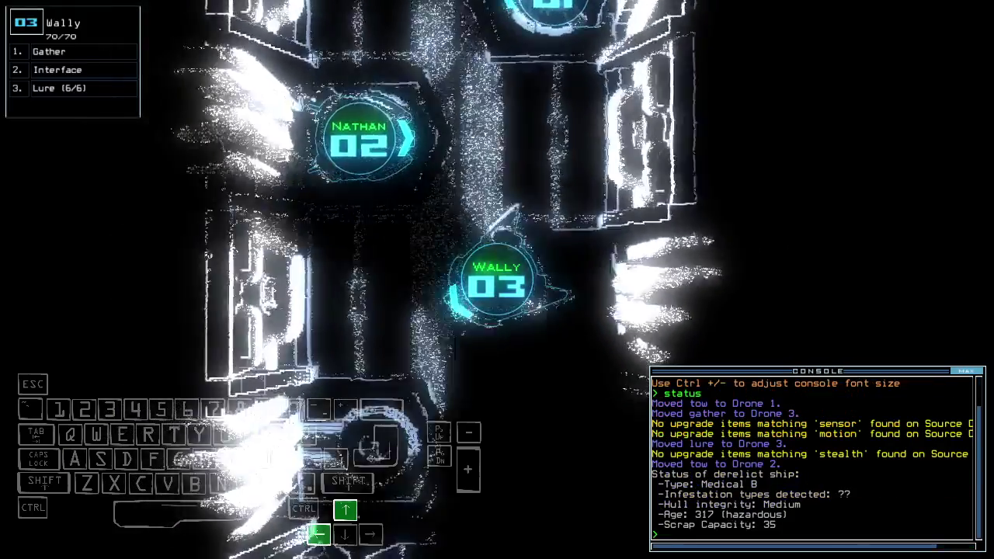
key("2")
key("Right")
key("1")
key("Up")
key("3")
key("space")
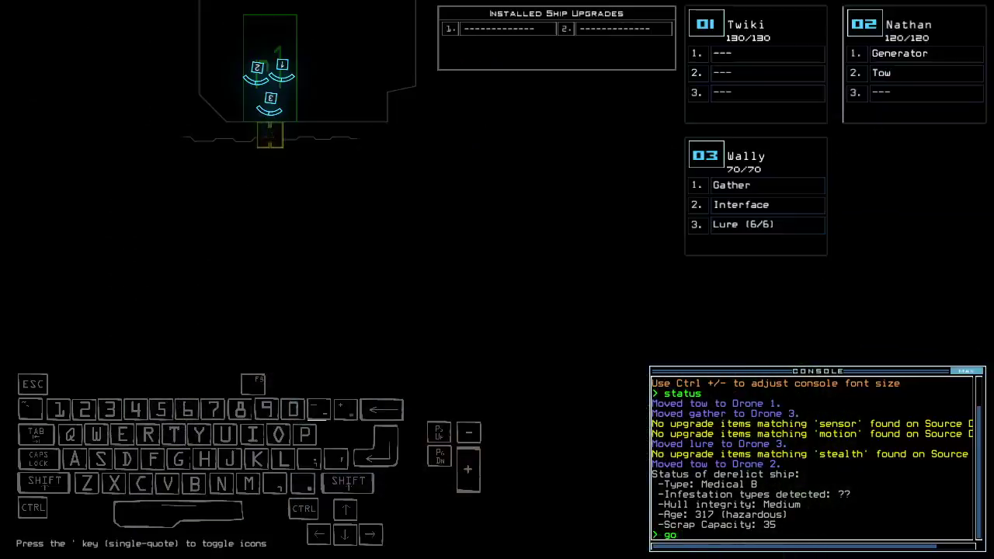
type("go")
- Start the mission with 'go' and drive Drone 3 to power the generator
key("space")
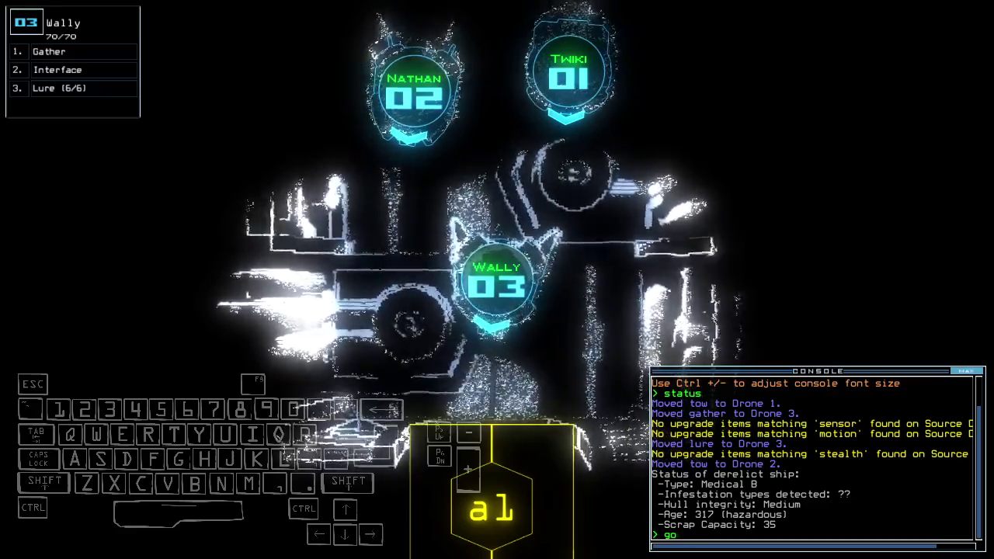
key("Return")
key("Up")
key("Left")
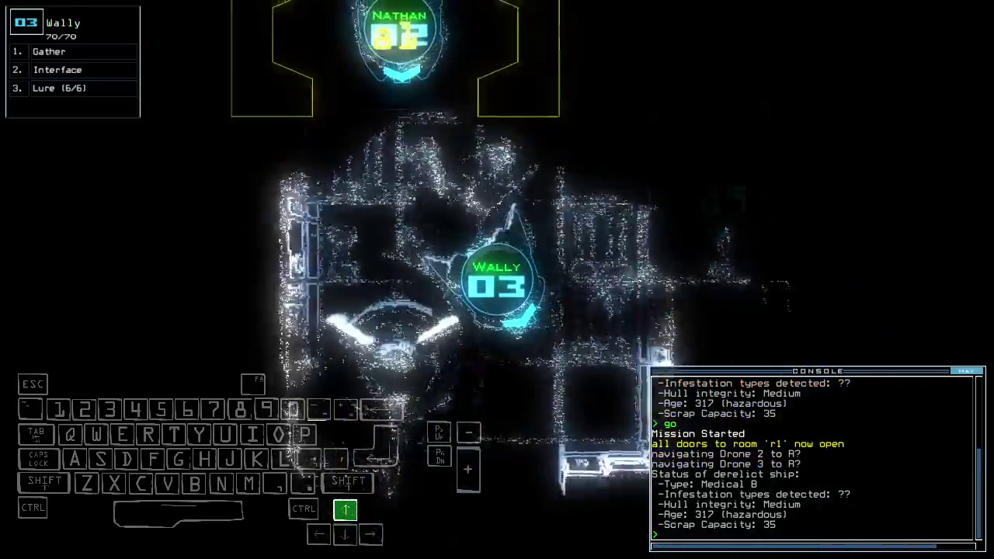
key("Left")
key("Right")
key("Up")
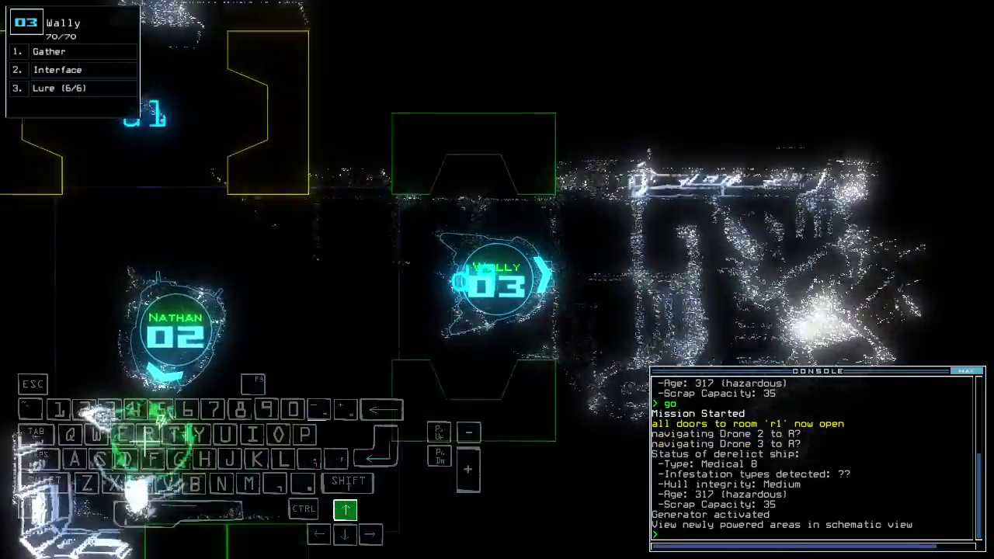
- Steer Wally around the room, gathering three pieces of scrap
key("Left")
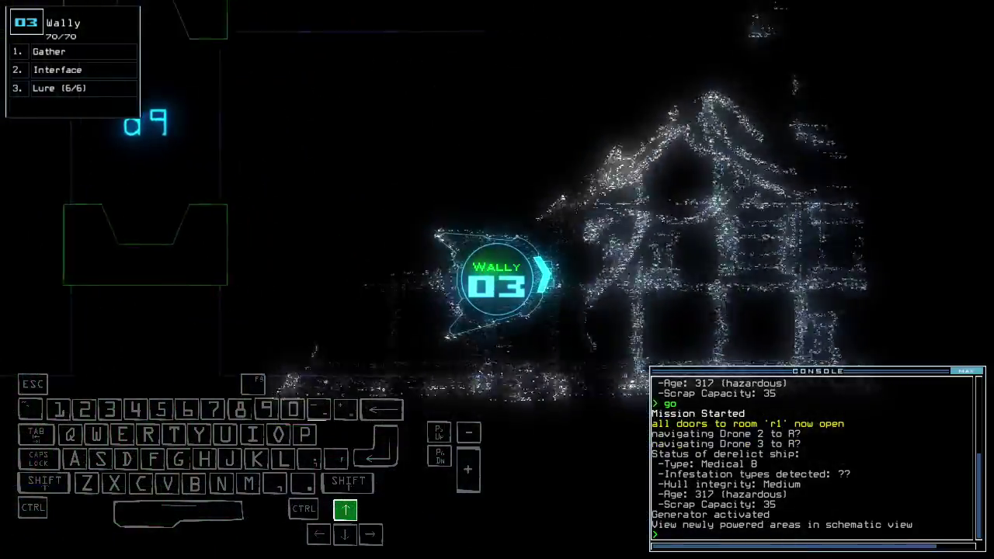
key("Left")
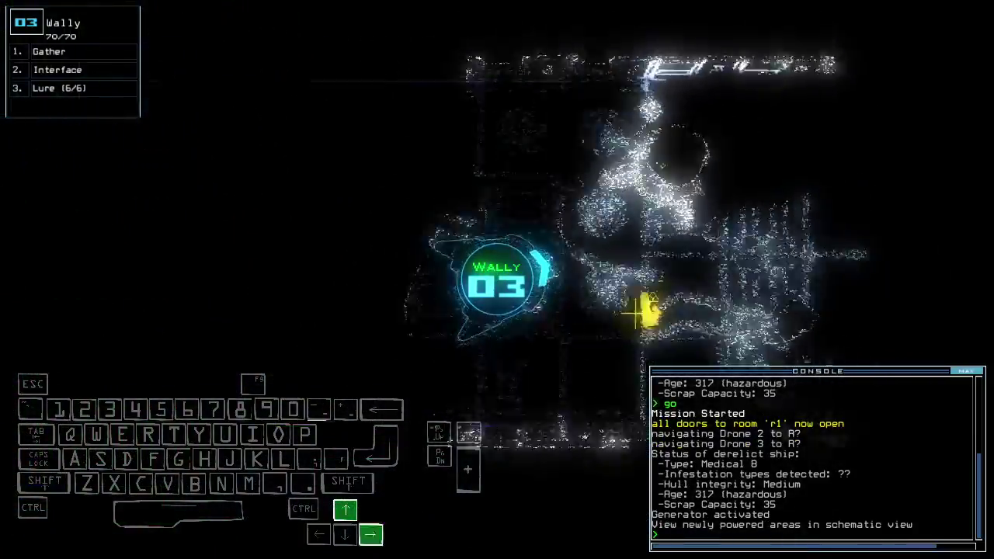
type("g")
key("Return")
key("Right")
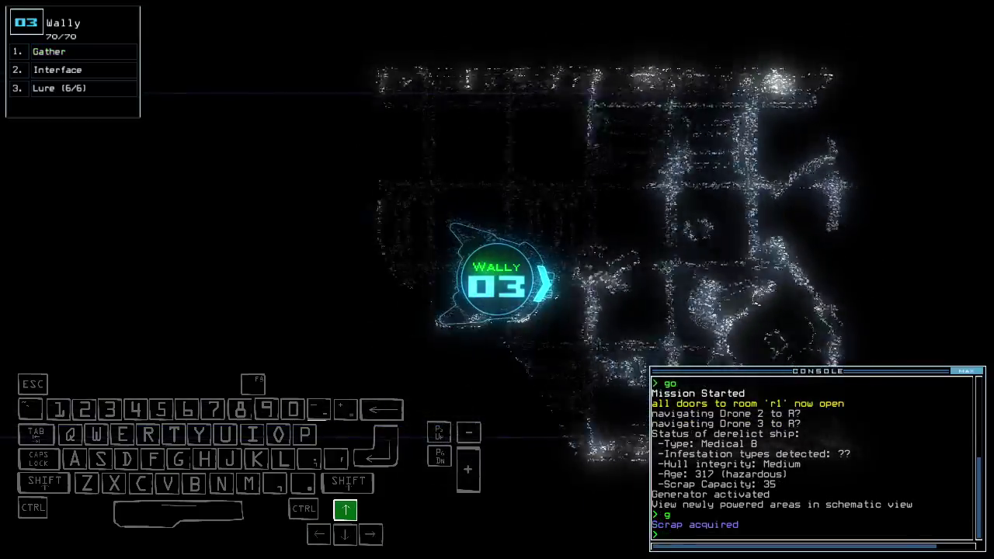
type("g")
key("Return")
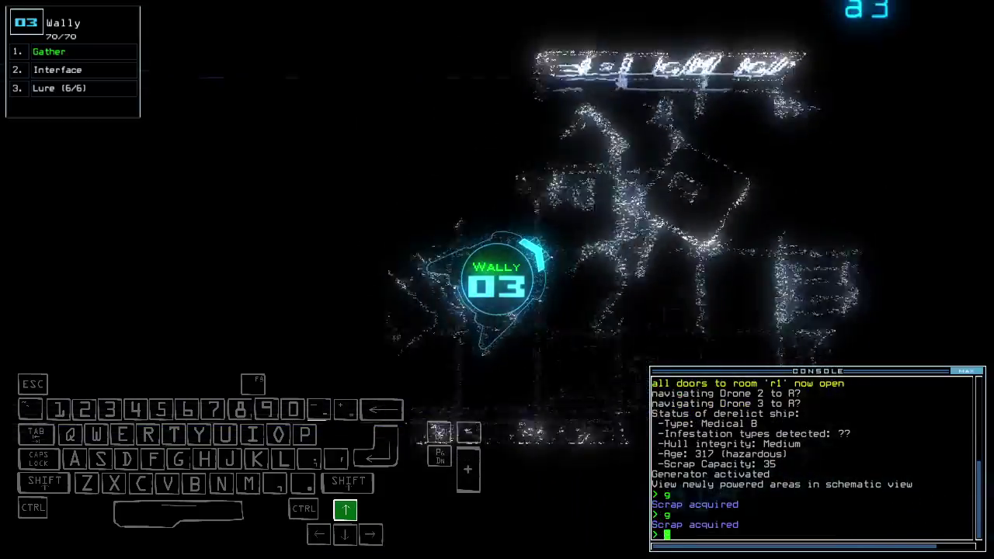
key("Left")
type("g")
key("Return")
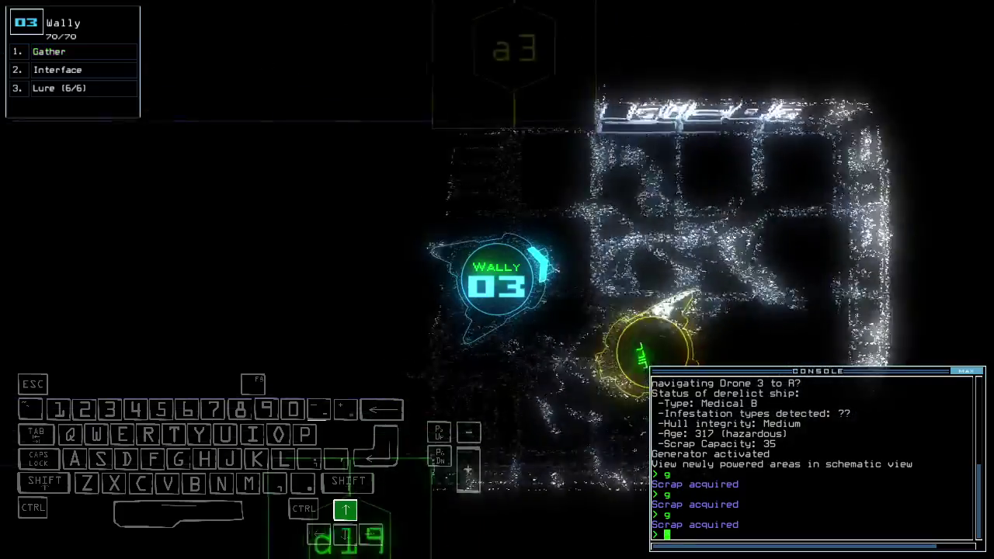
type("s")
- Switch to Drone 1 and move the tow upgrade onto it
key("Return")
key("Escape")
key("space")
key("Left")
key("Left")
key("Up")
type("swap ")
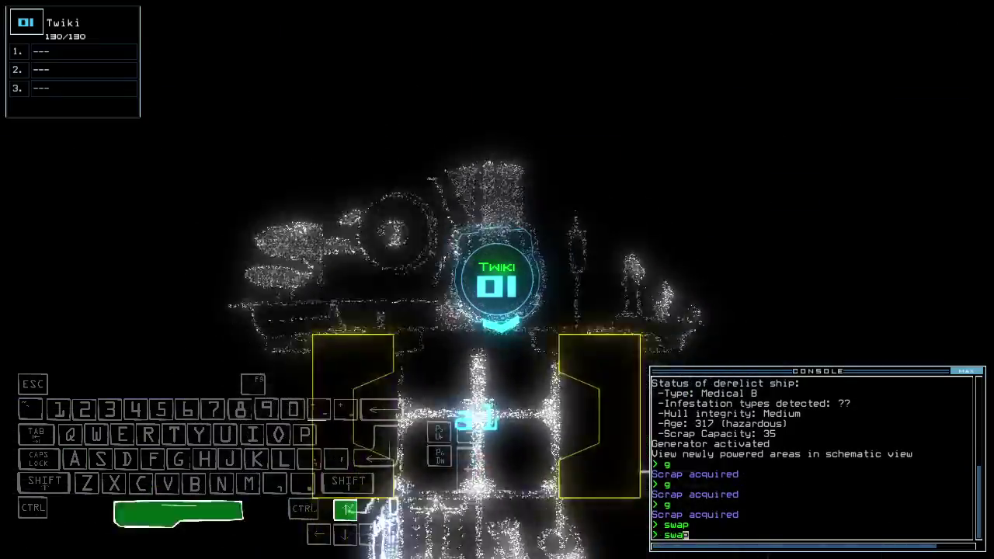
type("to")
key("Return")
type("tow")
key("Left")
type("back")
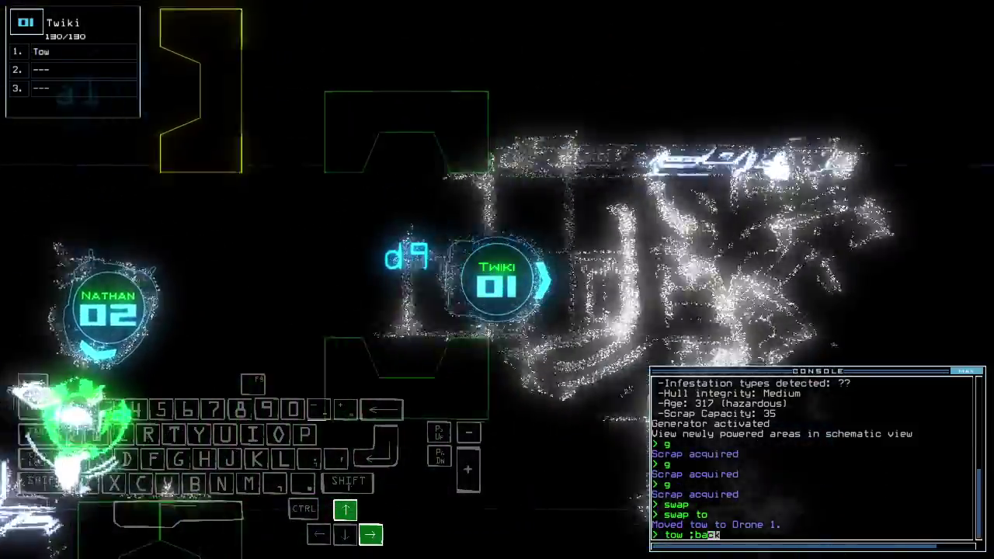
type(" ;dd a3")
- Re-dock the shuttle at airlock a3 with 'dd a3'
key("Return")
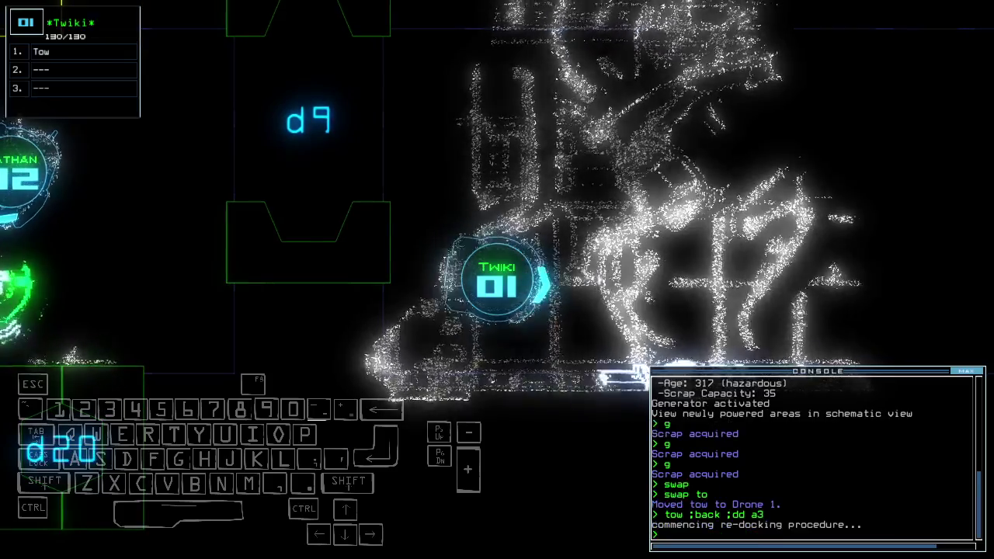
key("Right")
type("swa")
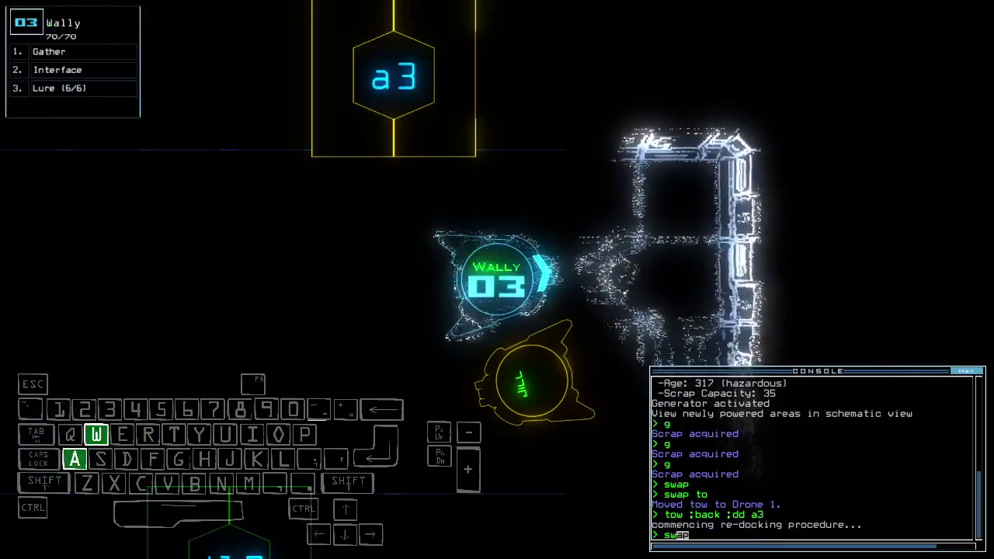
type("p in")
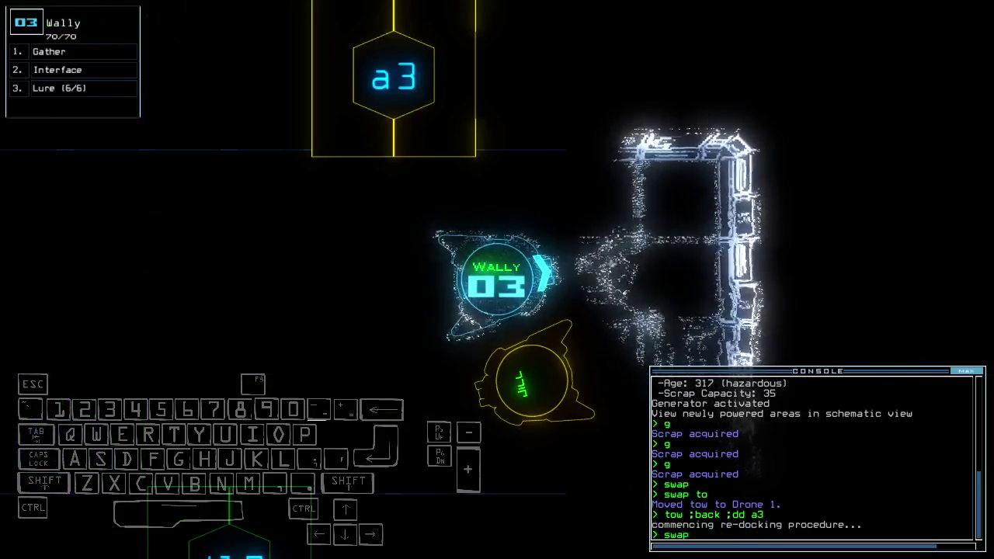
key("Tab")
key("Tab")
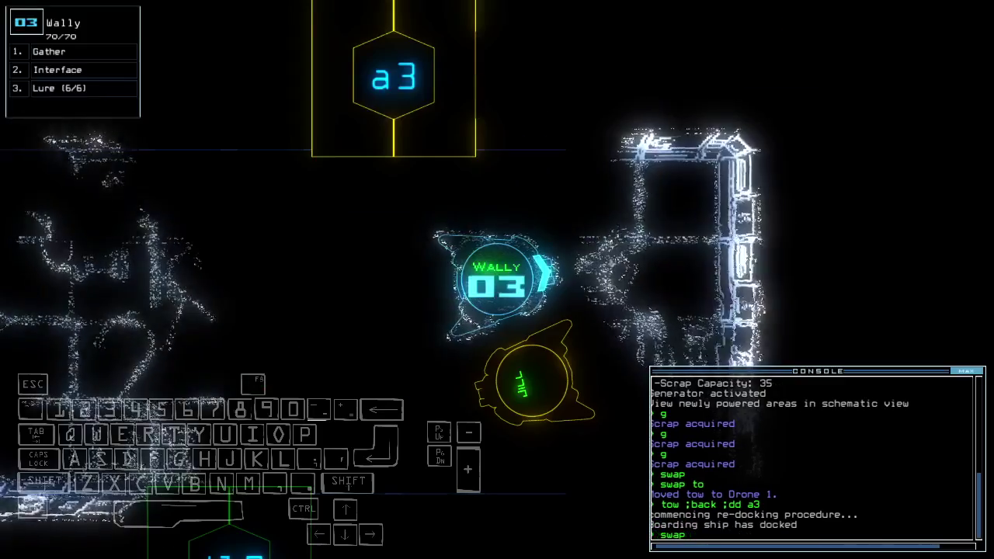
type("1 in")
- Give Drone 1 interface, Drone 3 scan, and send Drone 1 toward r1
key("Return")
type("swap s")
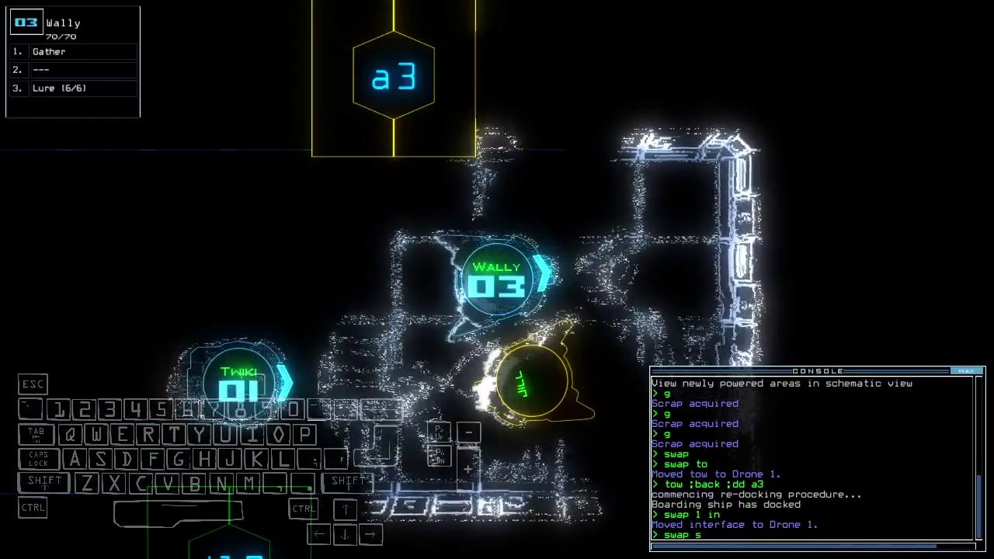
type("c")
key("Return")
type("arr")
key("Return")
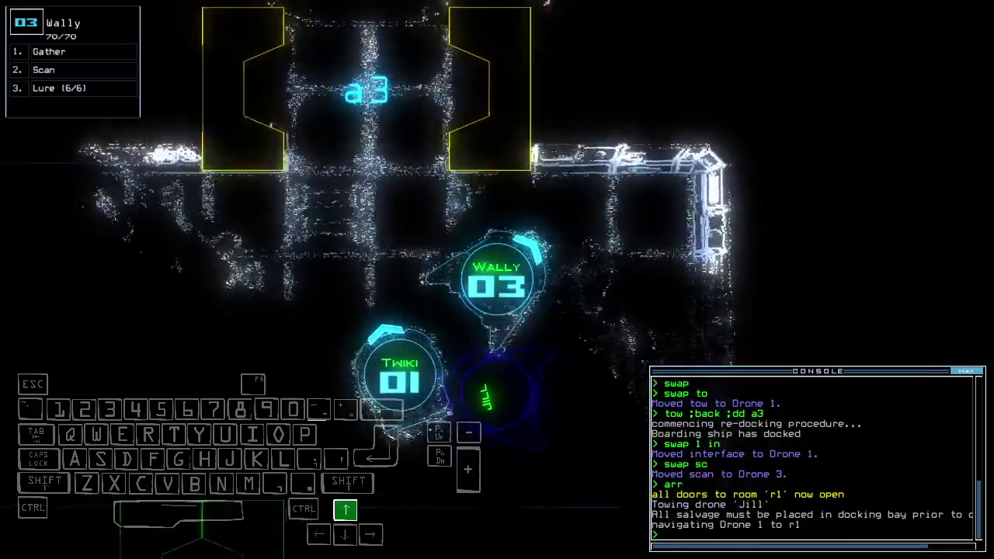
key("Up")
type("scan")
- Scan, gather scrap with Drone 3, close r1's doors and re-dock at a1
key("Return")
key("space")
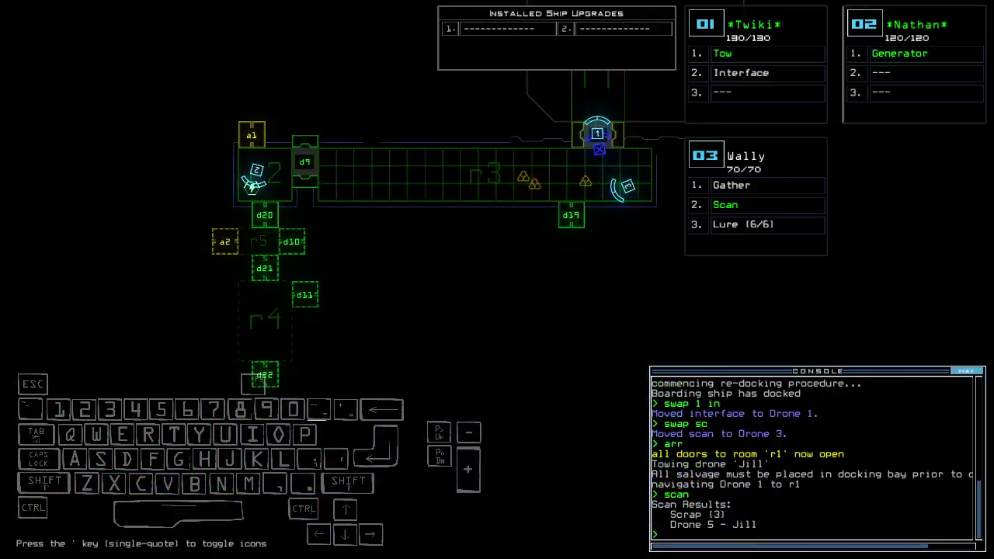
key("space")
key("Up")
type("g")
key("Return")
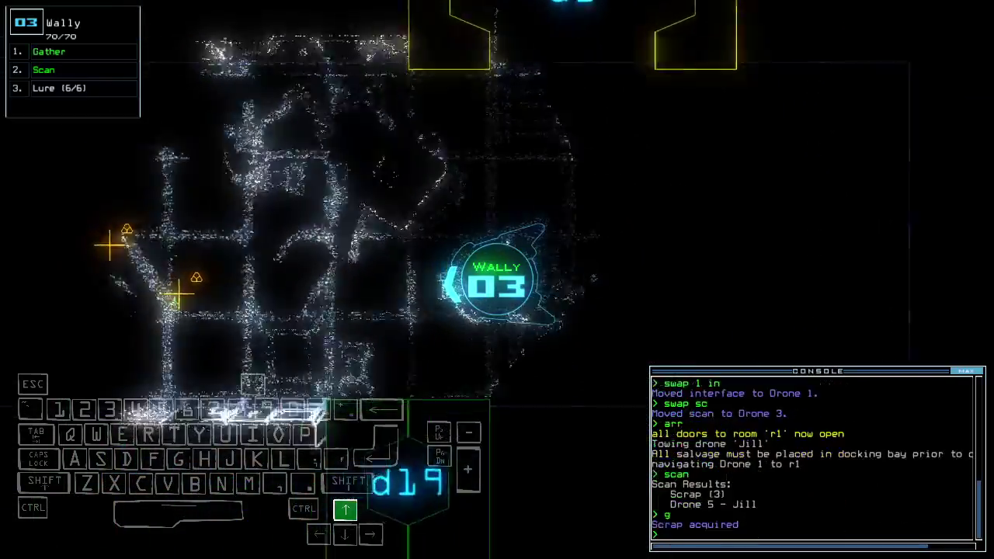
type("ra")
key("Return")
type("dd al")
key("Return")
type("g")
- Gather more scrap, drop a lure, and toggle door d19
key("Return")
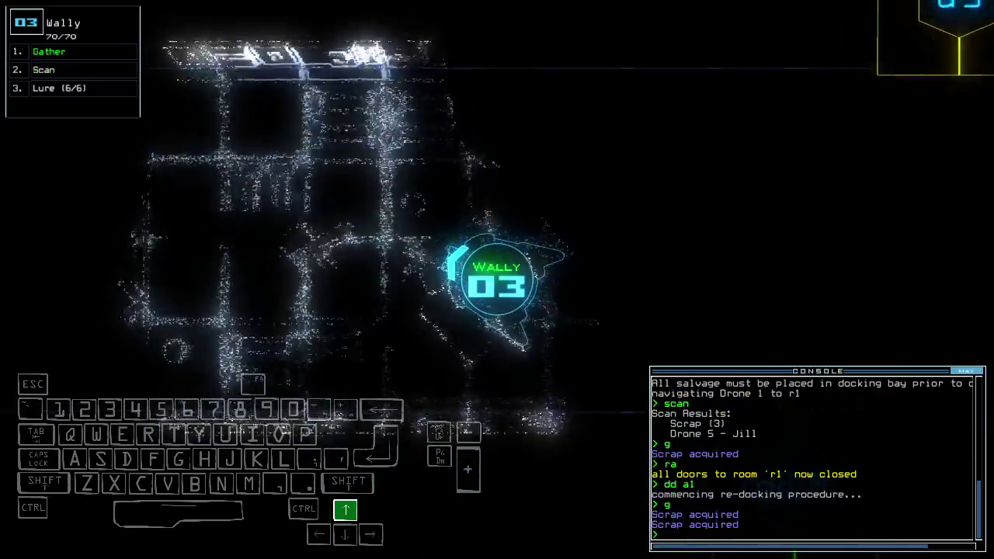
key("Left")
type("l")
key("Return")
key("space")
key("space")
type("d19 d19")
key("Return")
key("space")
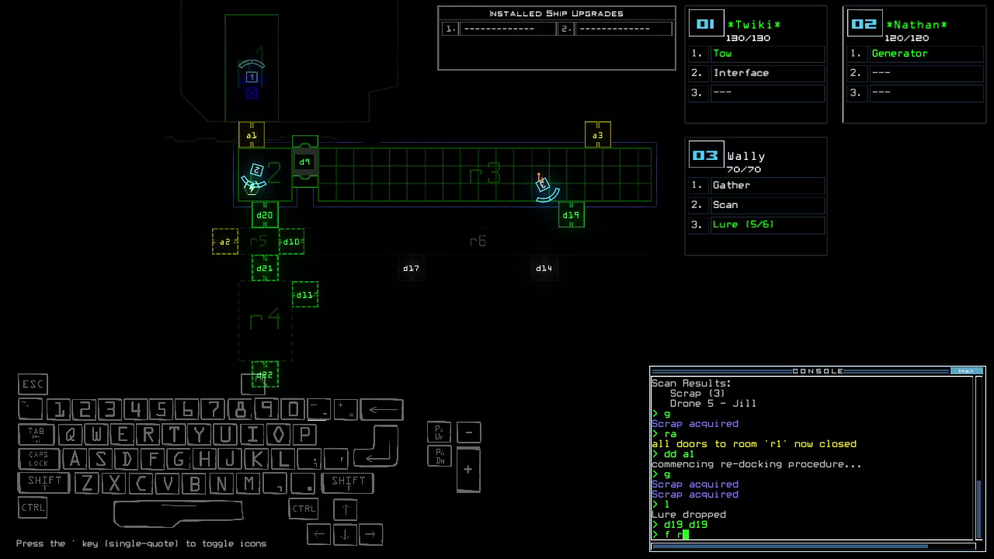
type("5")
- Send the drones to room r5, scan it, and collect two scrap piles
key("Return")
type("3d19")
key("Return")
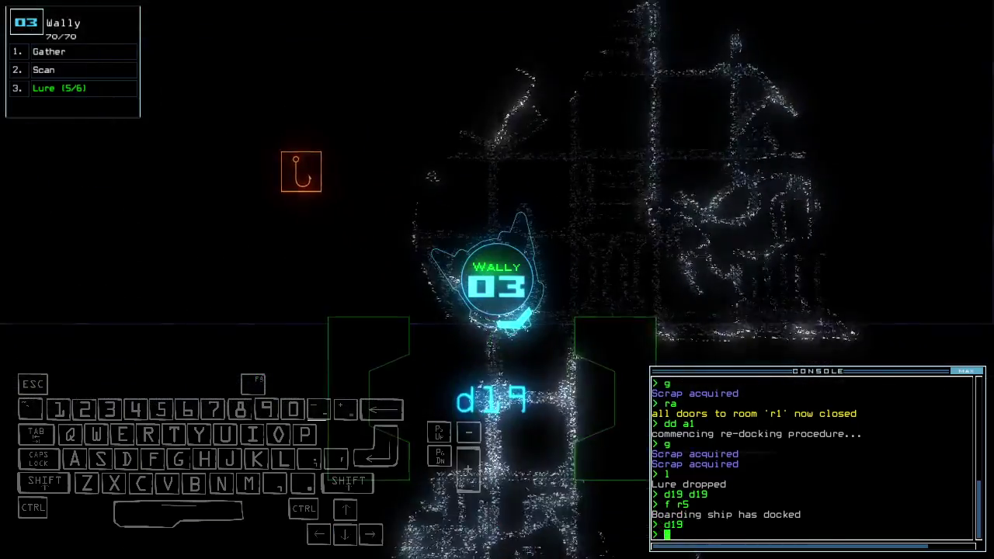
type("scan")
key("Return")
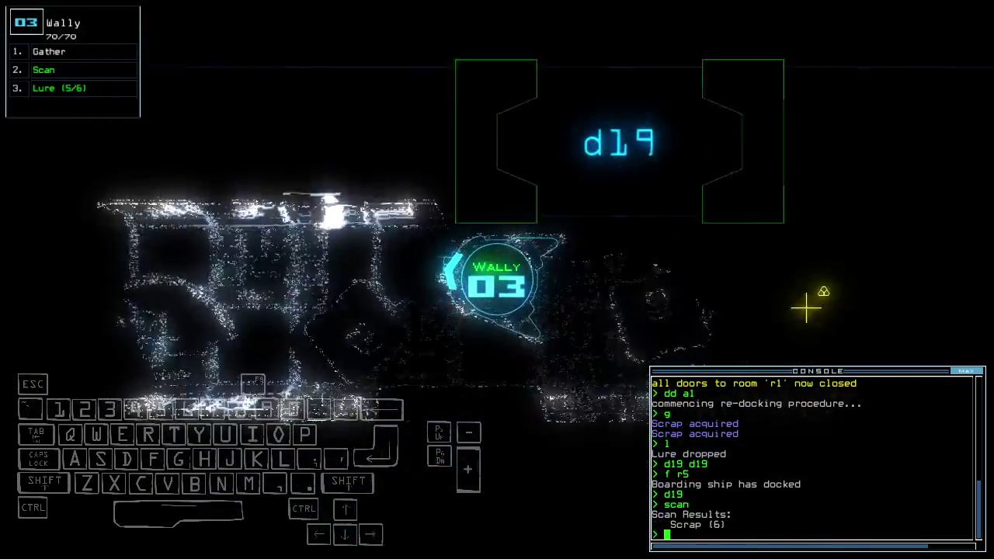
key("Right")
key("Up")
key("1")
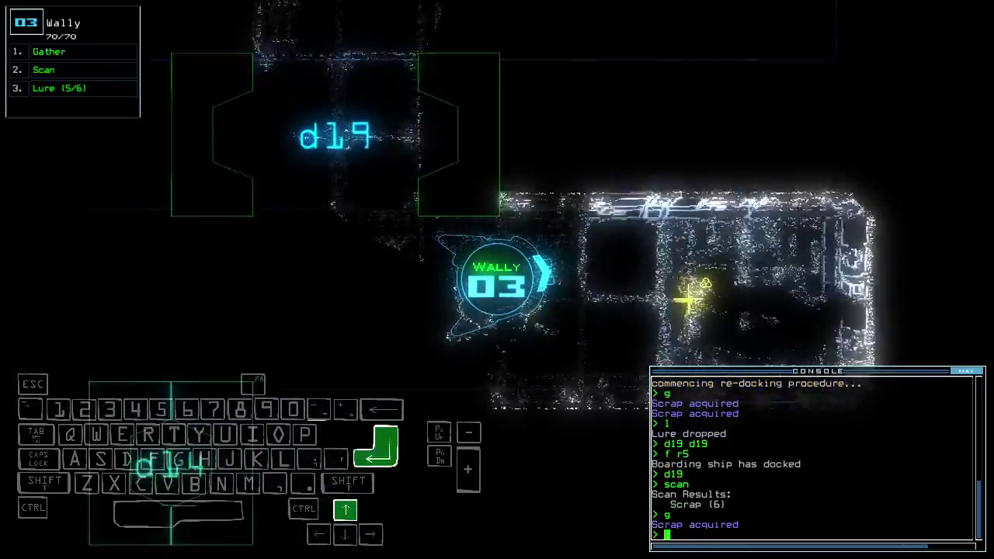
key("1")
- Drive Wally down the corridor and collect the next scrap pile
key("Left")
key("Left")
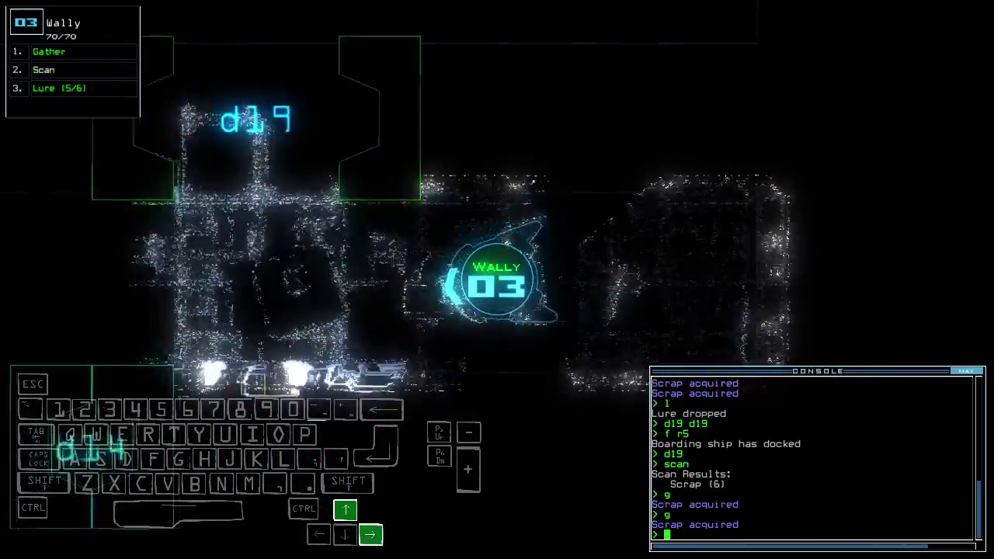
key("Up")
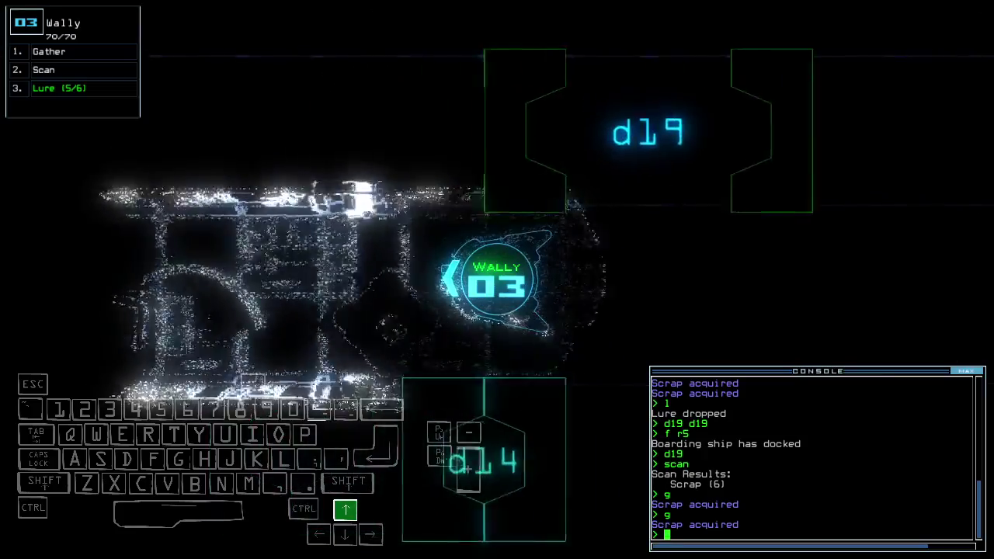
key("Up")
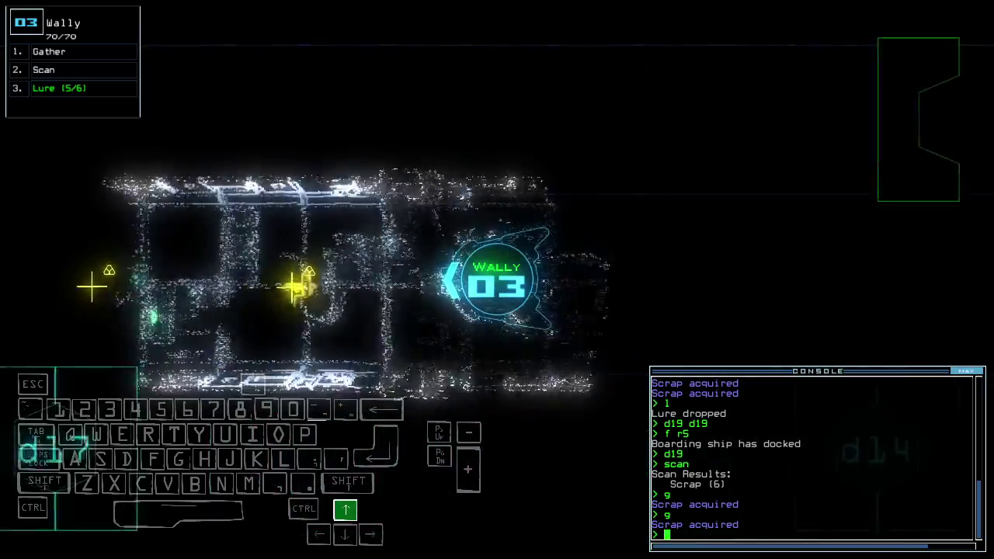
type("g")
key("Return")
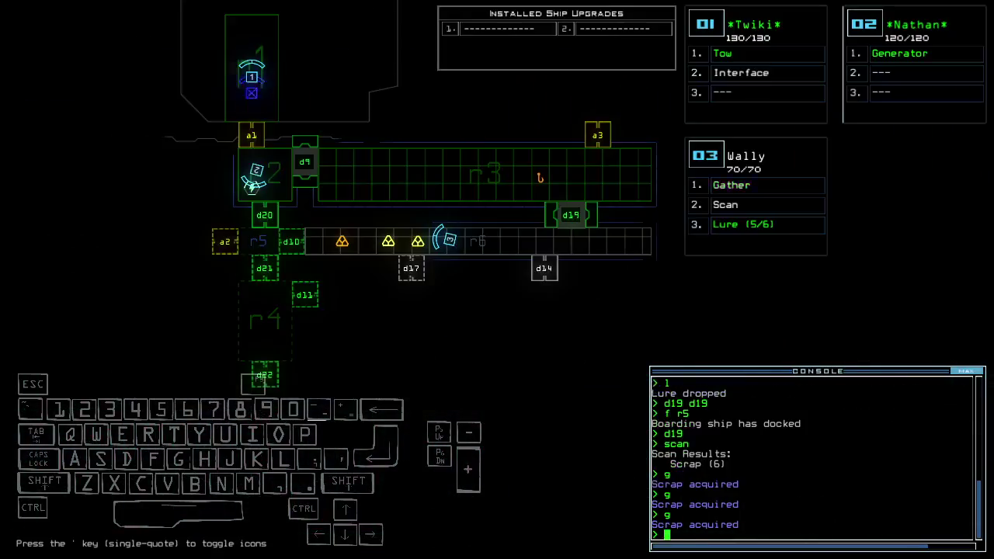
key("Down")
key("Left")
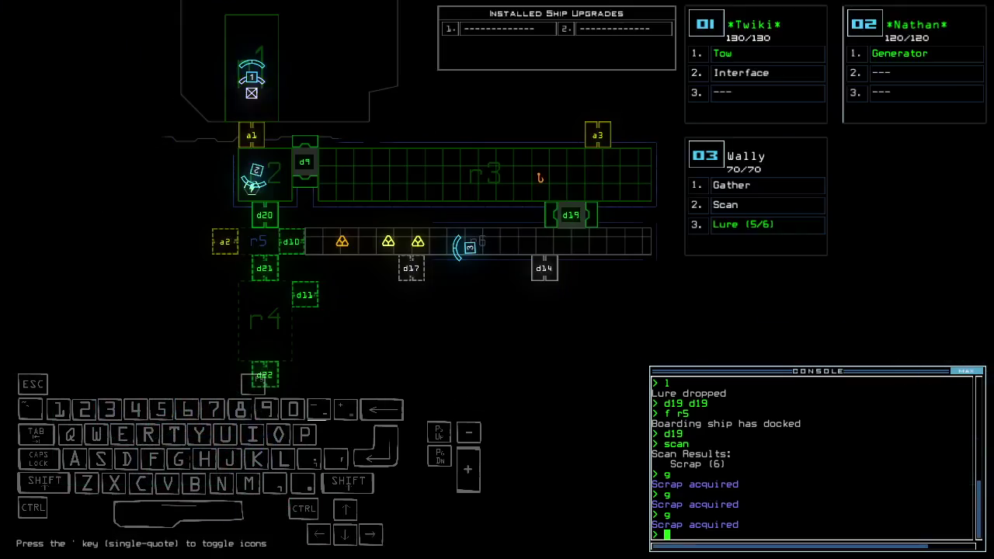
- Open door d10 and steer Wally down toward it
key("Down")
type("d10")
key("Return")
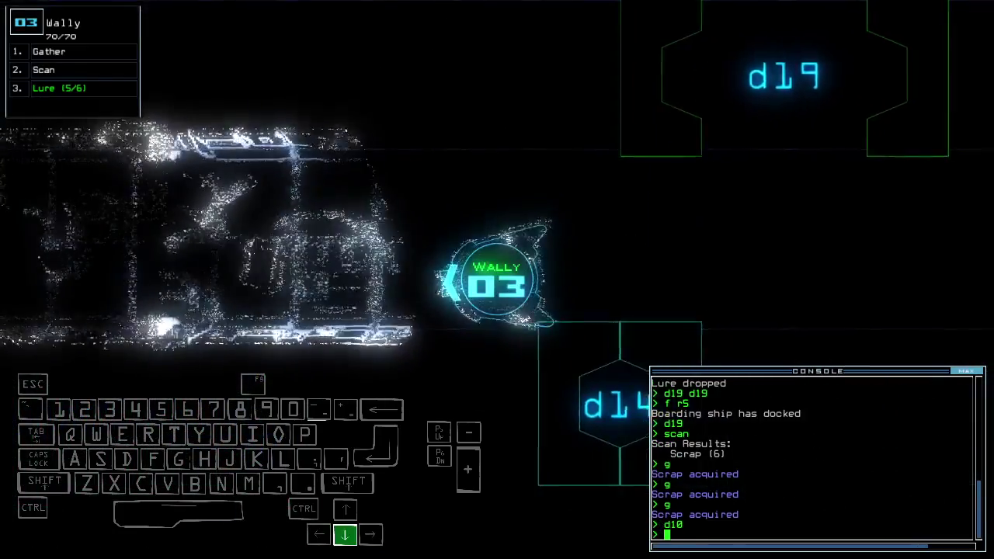
key("Left")
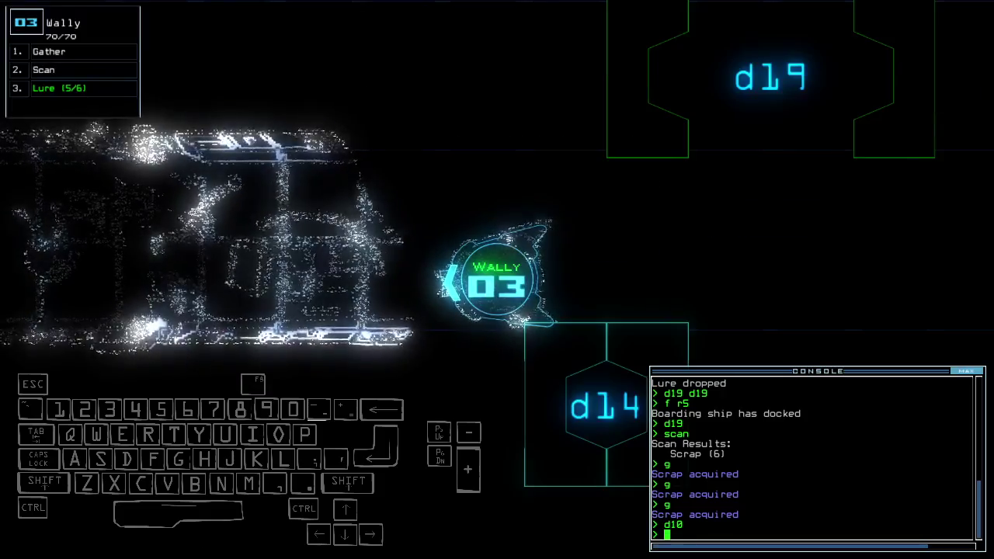
key("Down")
key("Left")
type("c")
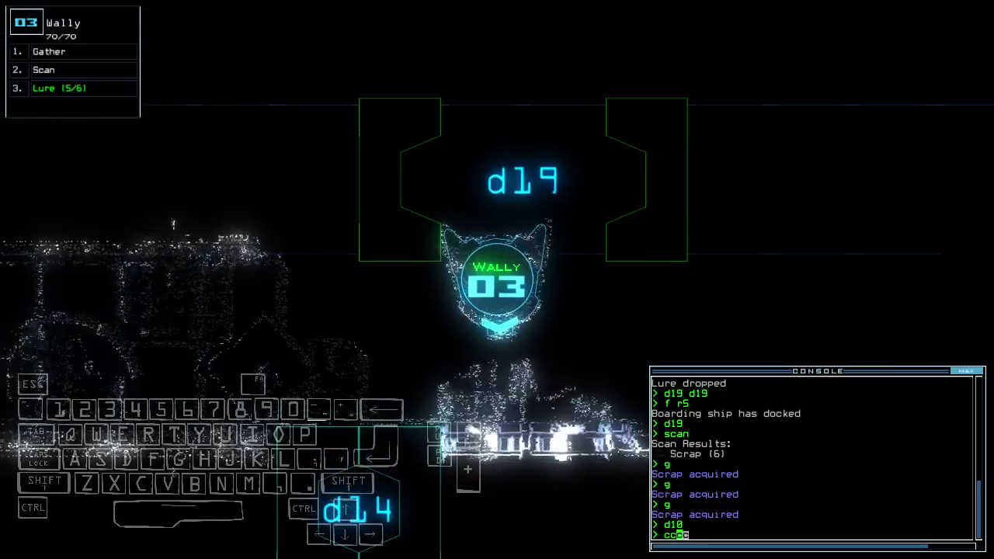
type("ccc")
- Close three nearby doors with cccc, pick up the lure, and open d19
key("Return")
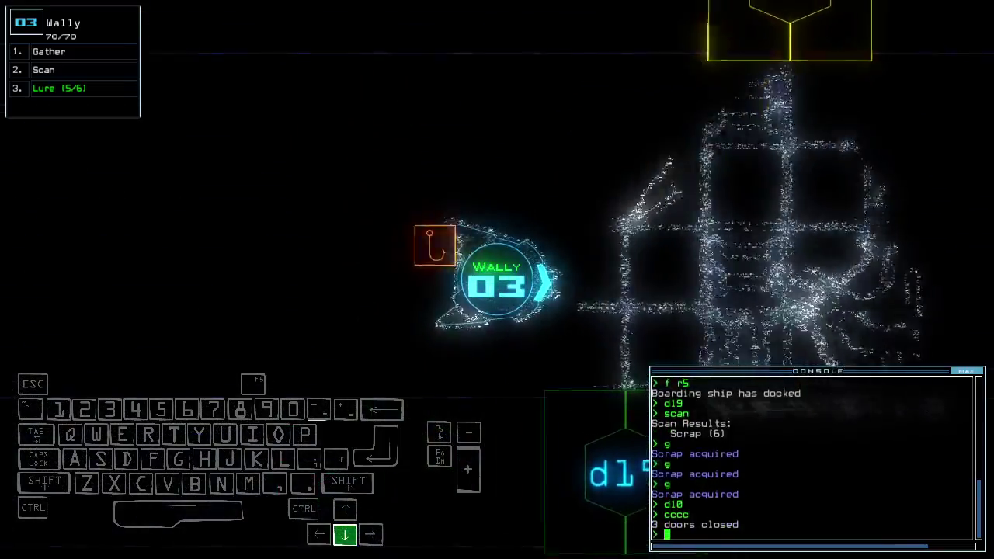
type("pickup")
key("Return")
type("d19")
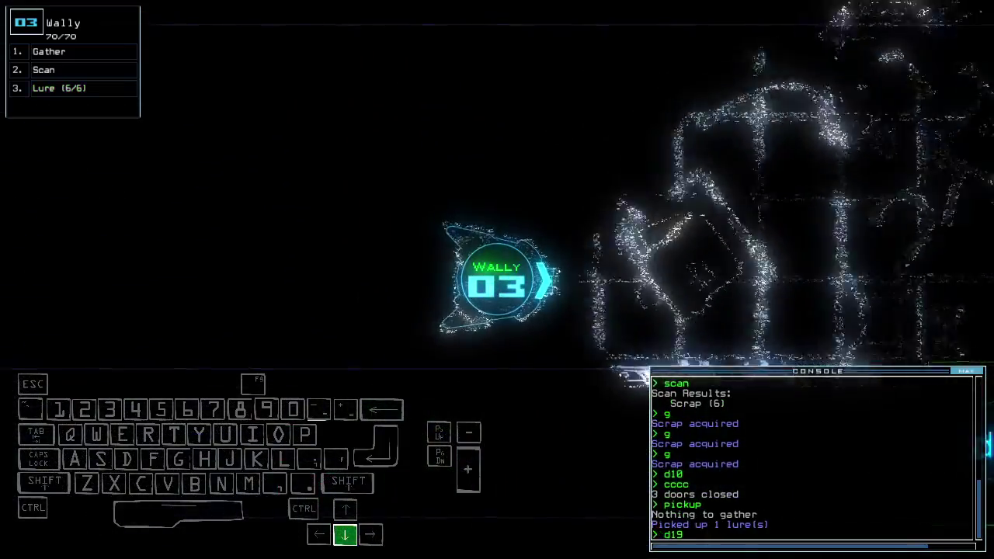
key("Return")
key("space")
key("space")
type("vacuum r3 a3")
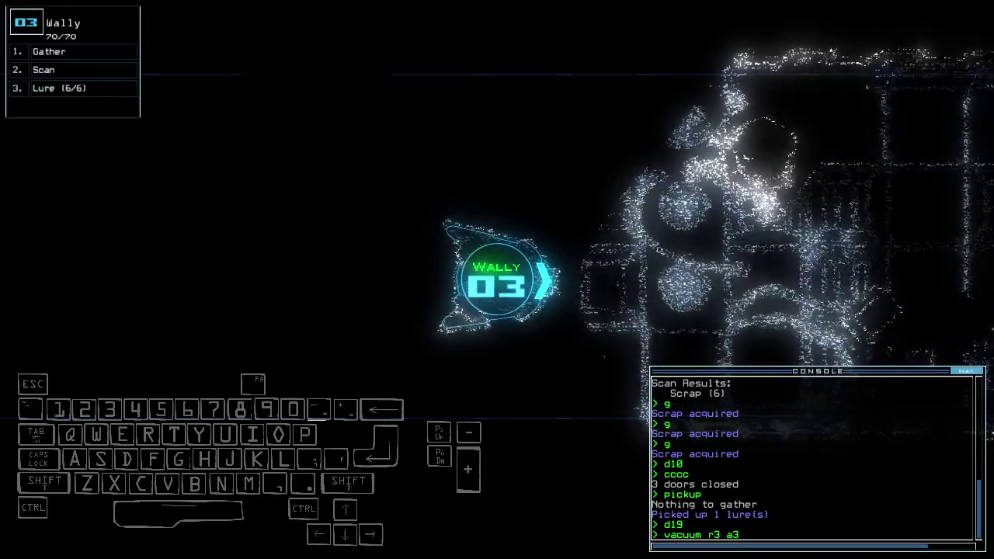
- Vent room r3 through airlock a3 and toggle door d19 again
key("Return")
key("Up")
key("Left")
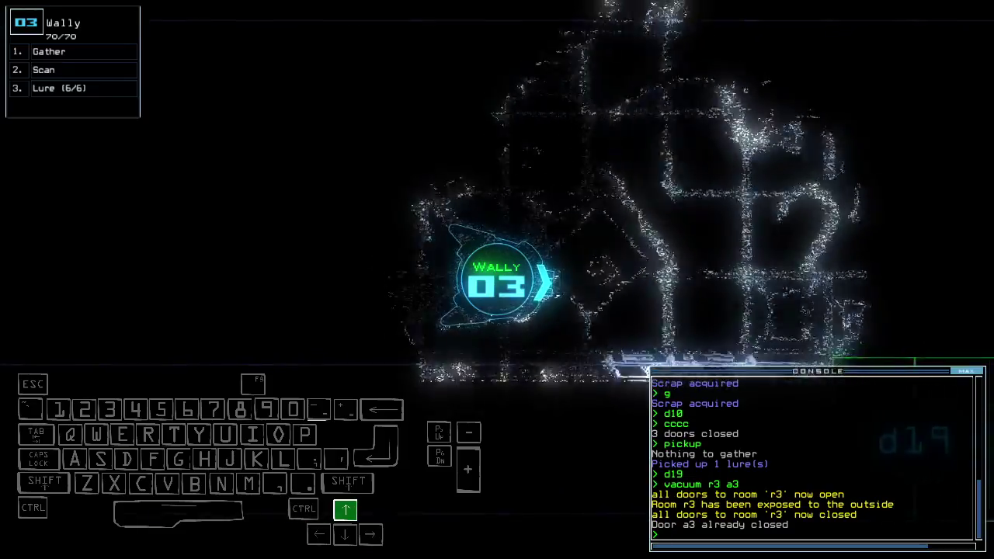
type("d19")
key("Return")
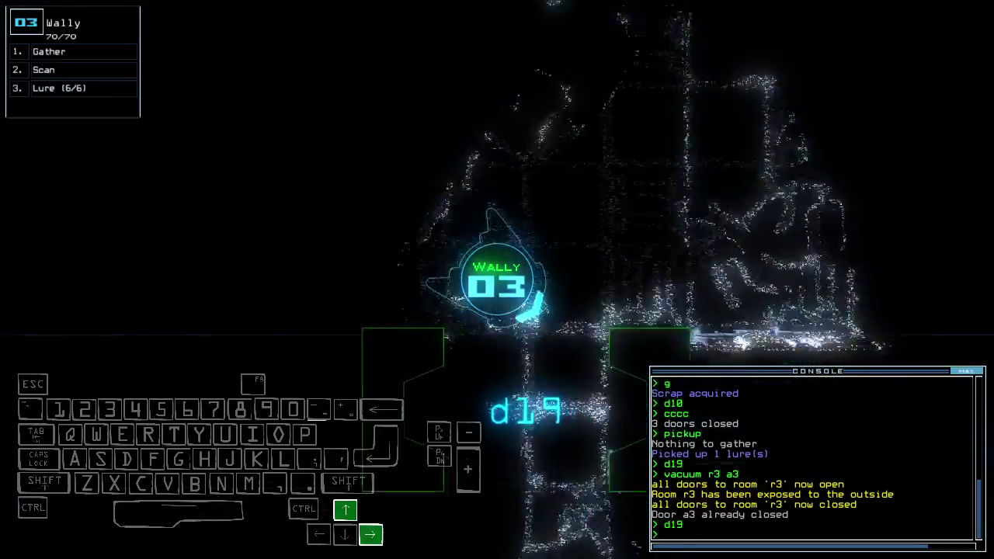
- Take control of Twiki, stop towing, and open all doors to r1
key("F1")
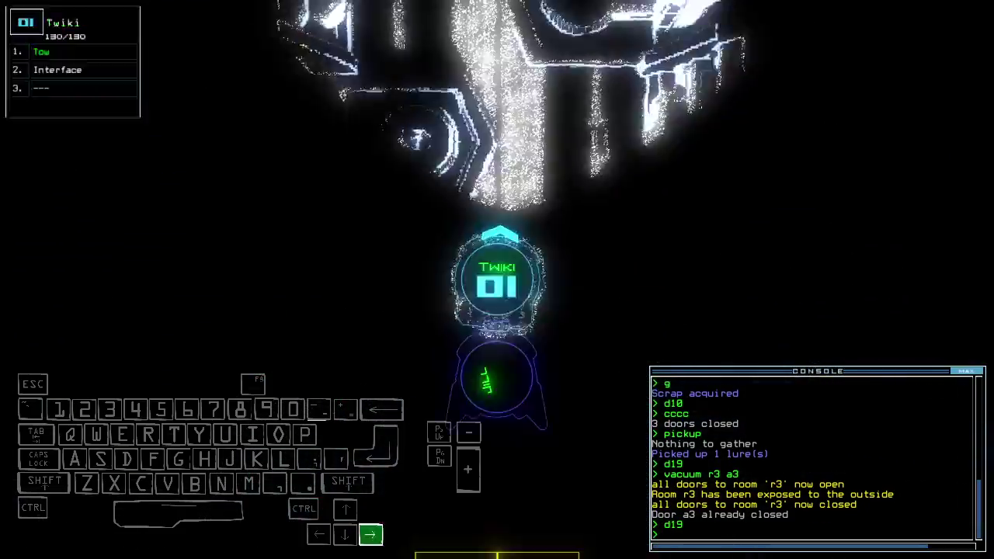
key("Left")
type("ow")
key("Return")
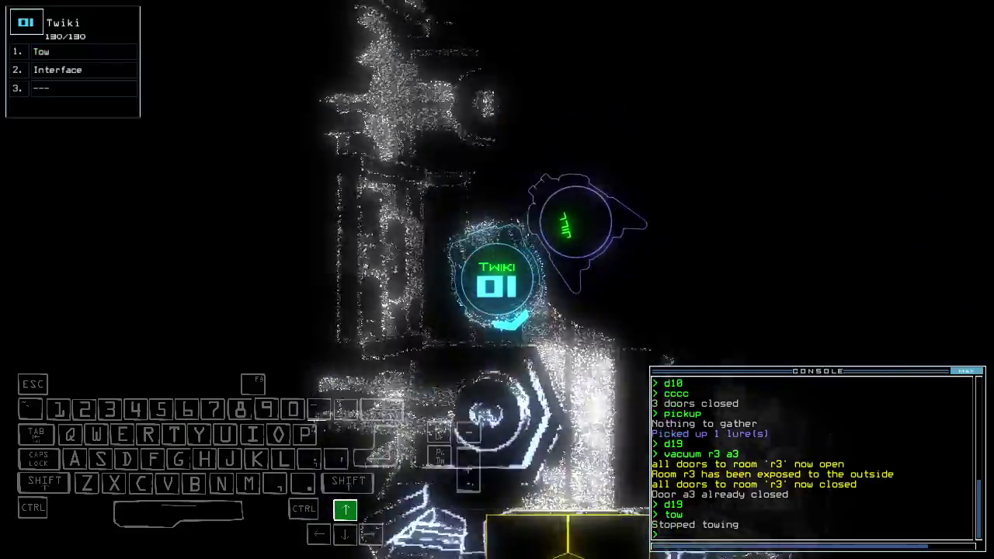
type("arr")
key("Return")
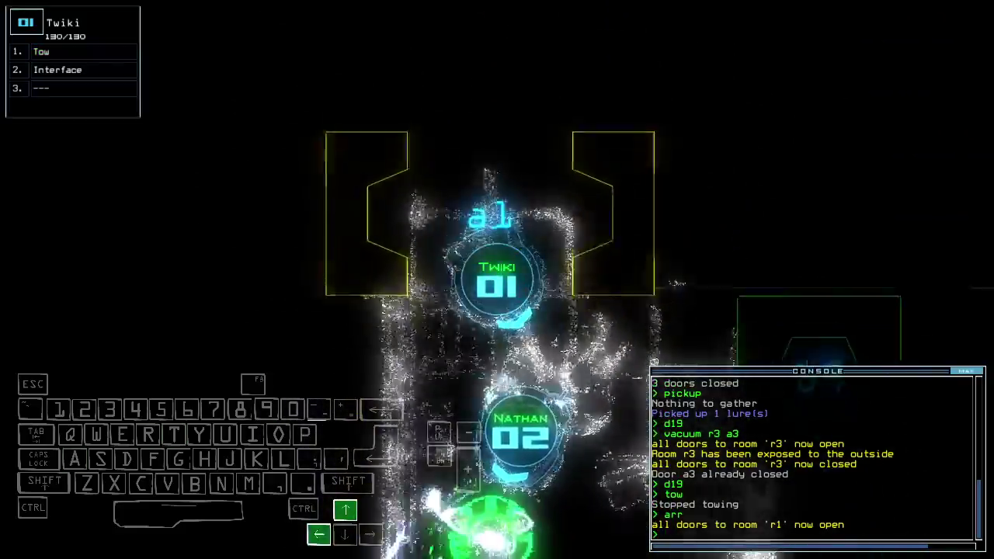
key("Right")
type("d20")
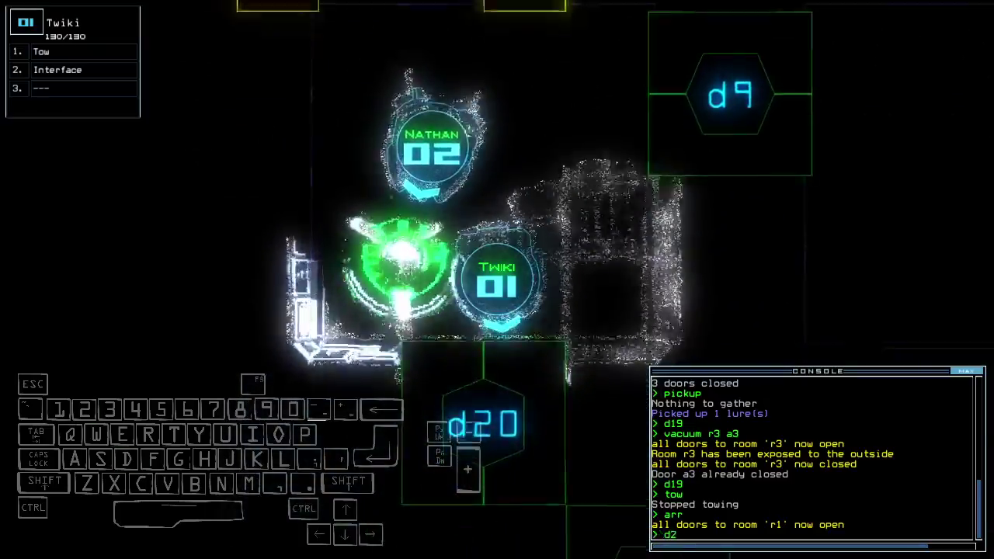
- Open doors d20 and d10 and have Twiki gather two more scrap
key("Return")
key("Left")
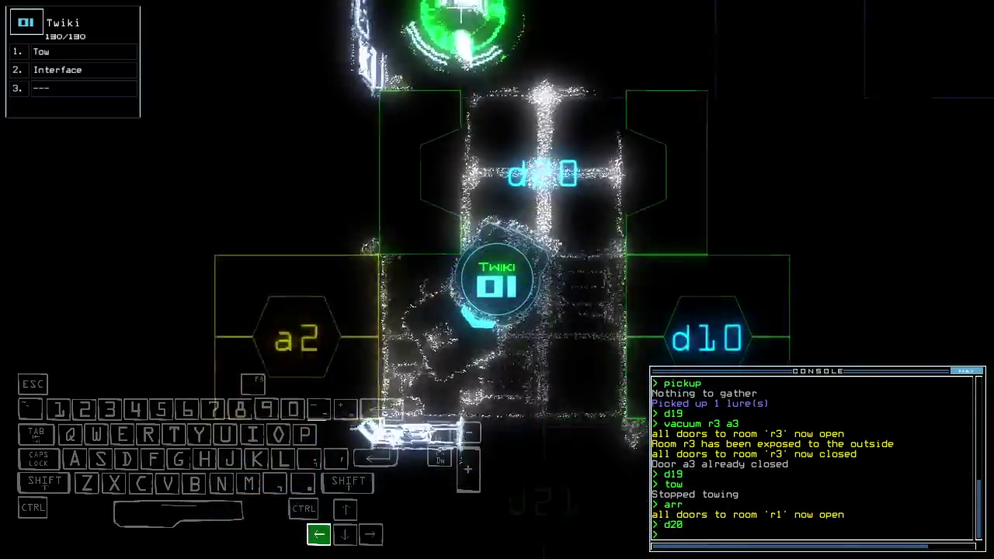
type("d10")
key("Return")
key("Up")
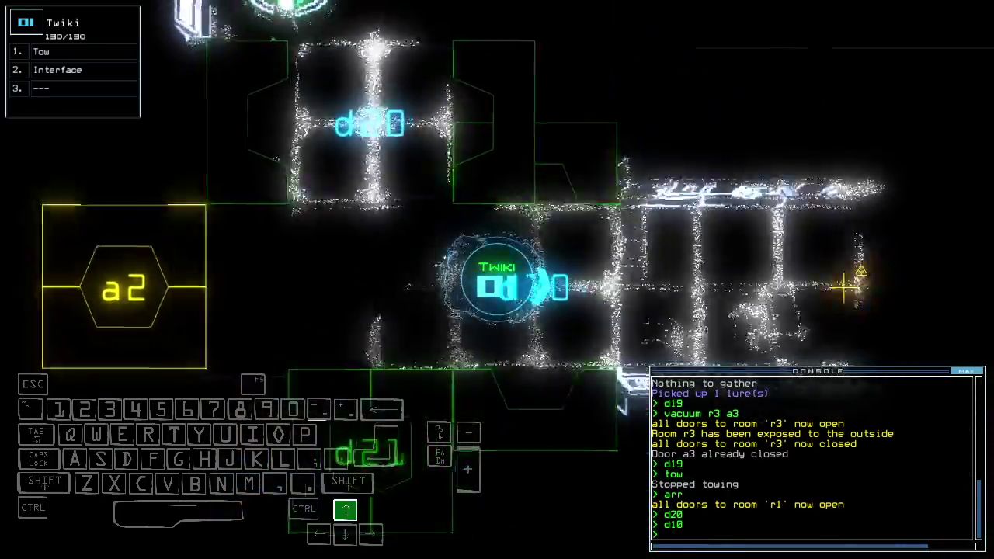
type("s")
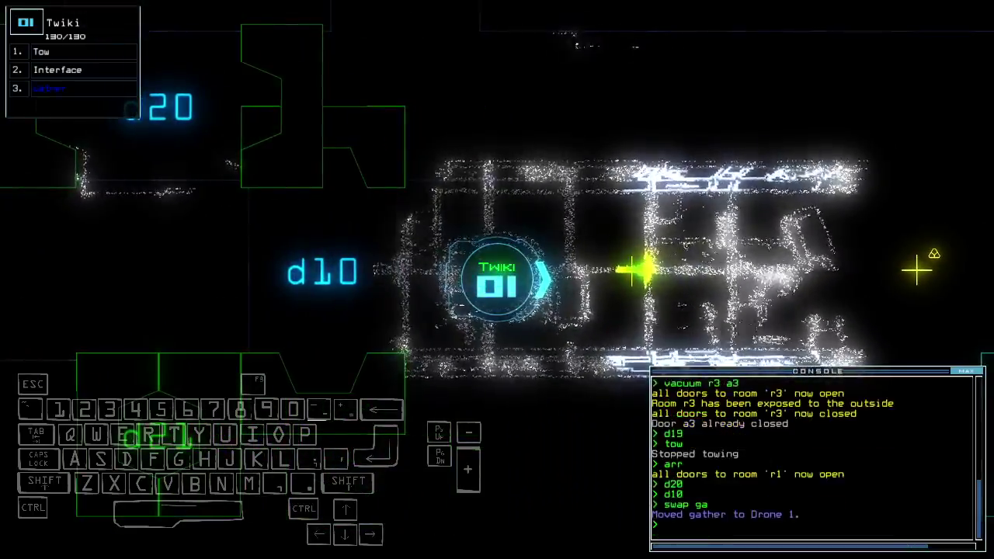
type("gather")
key("Up")
key("Return")
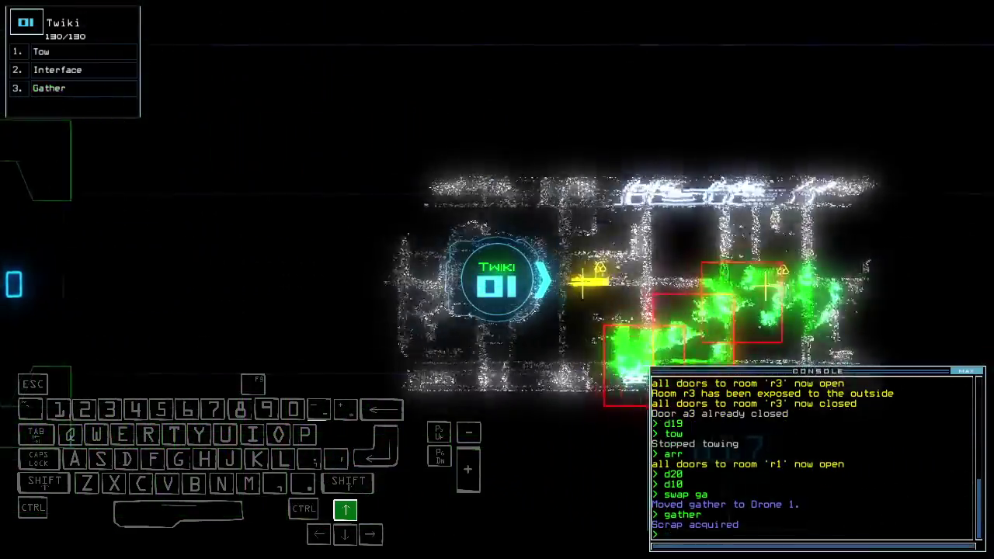
- Drive Twiki back toward d20 and send it back to r1
key("Left")
key("Up")
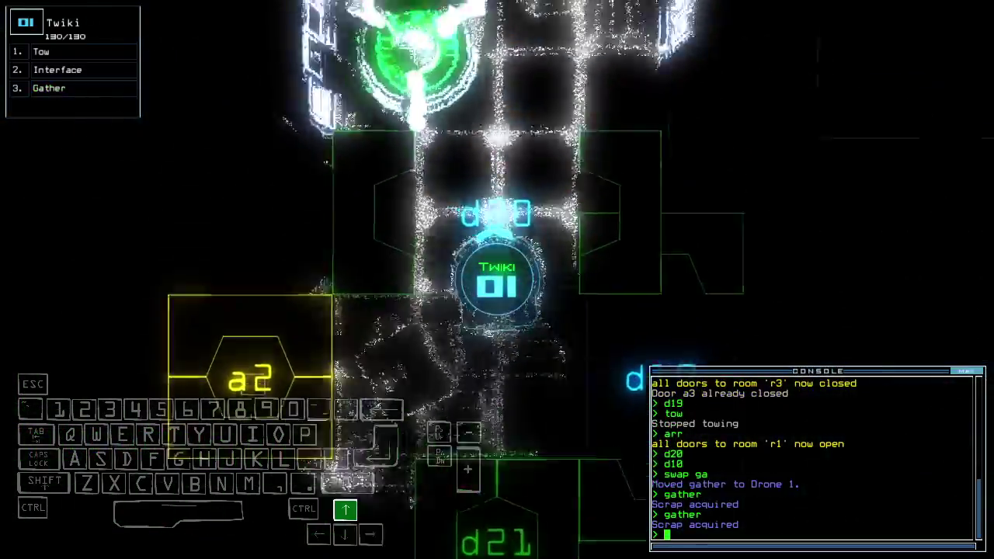
type("back")
key("Return")
type("end")
- Recall all drones, query room r5 with 'f r5', and select Nathan
key("Return")
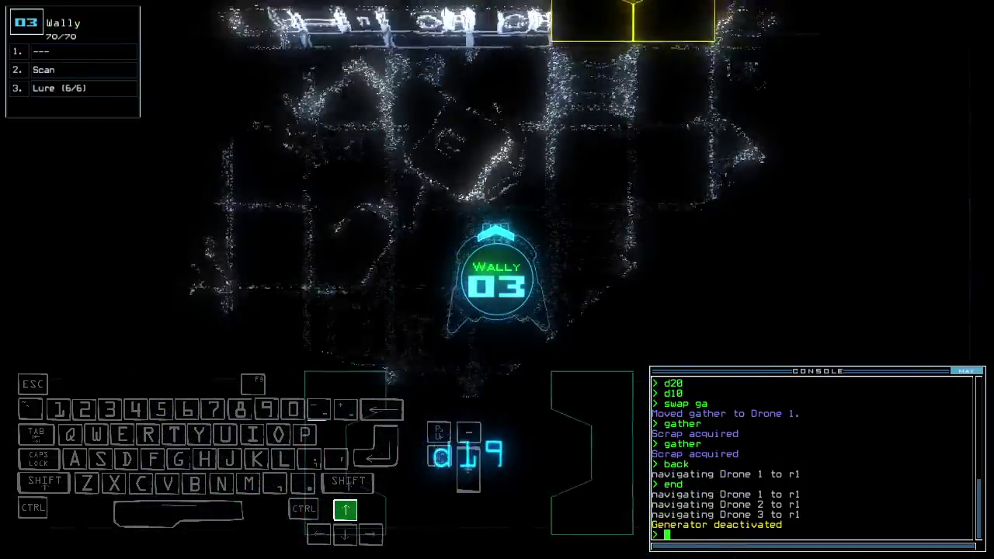
key("Left")
key("Left")
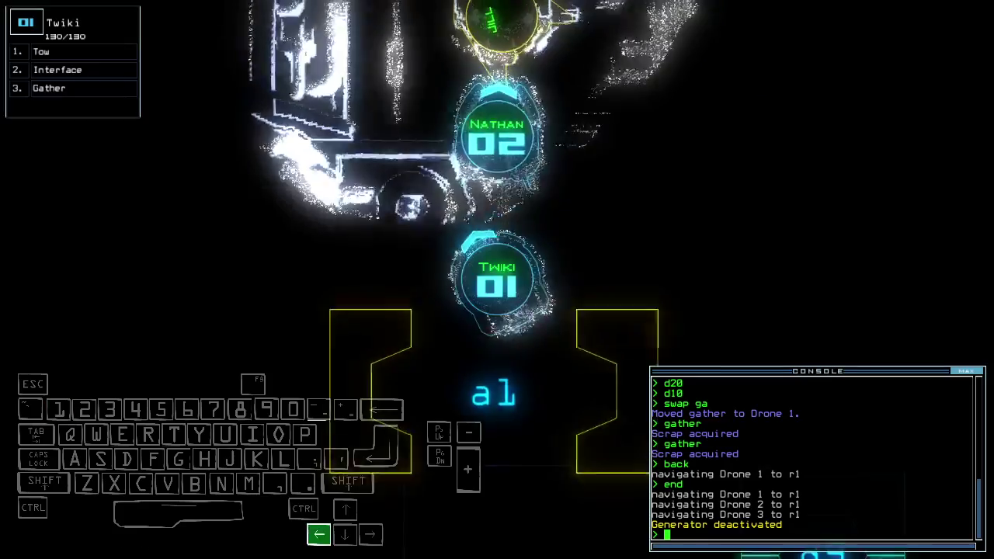
key("Down")
type("f r5")
key("Return")
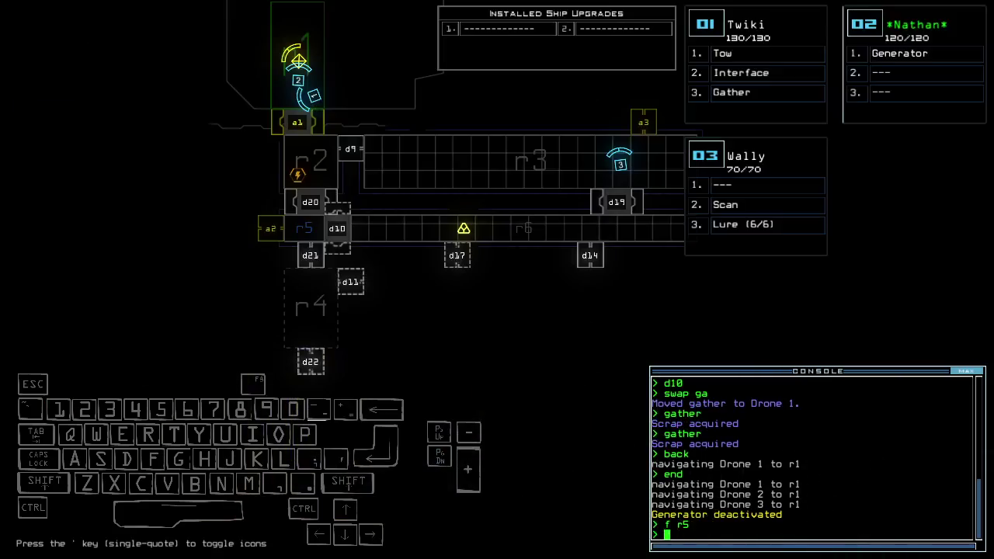
key("Down")
key("Up")
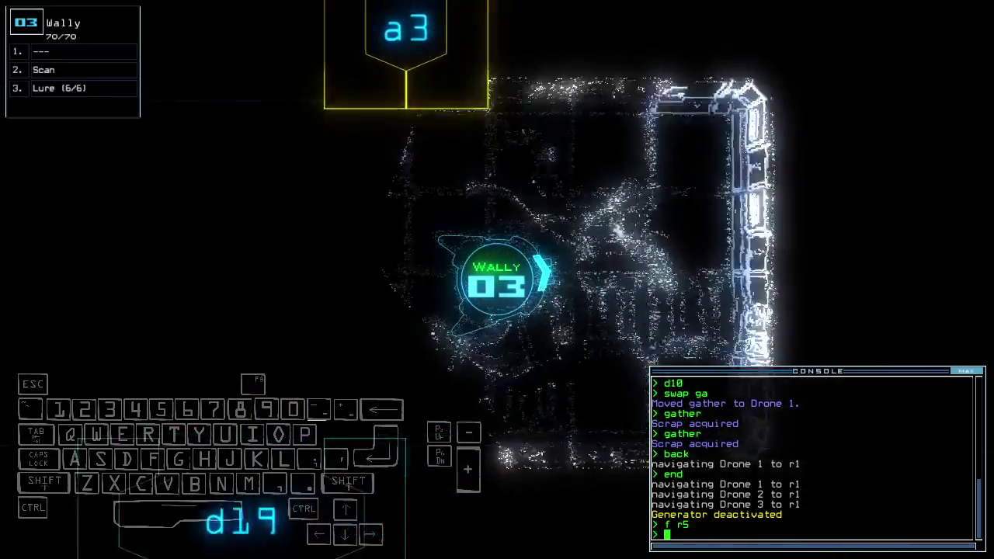
key("2")
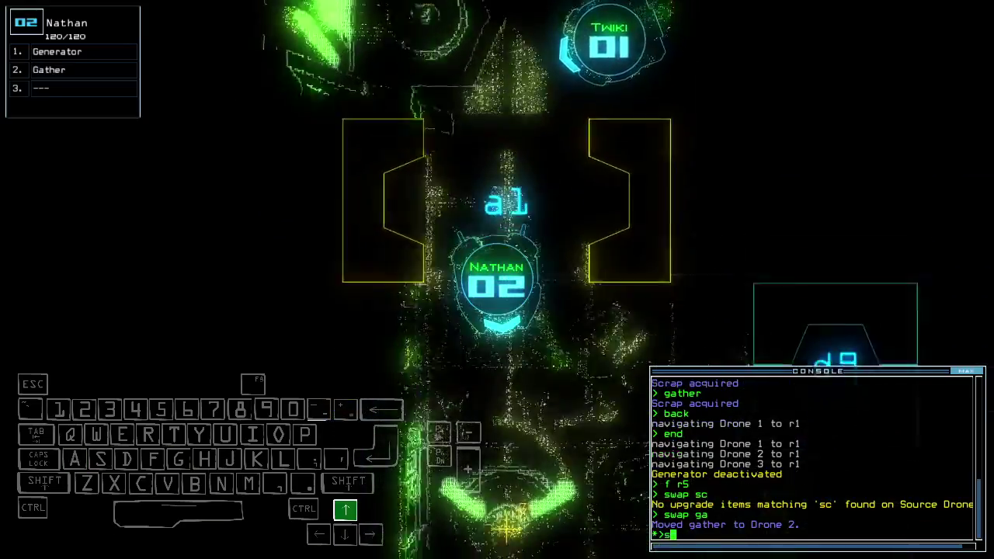
type("swapge")
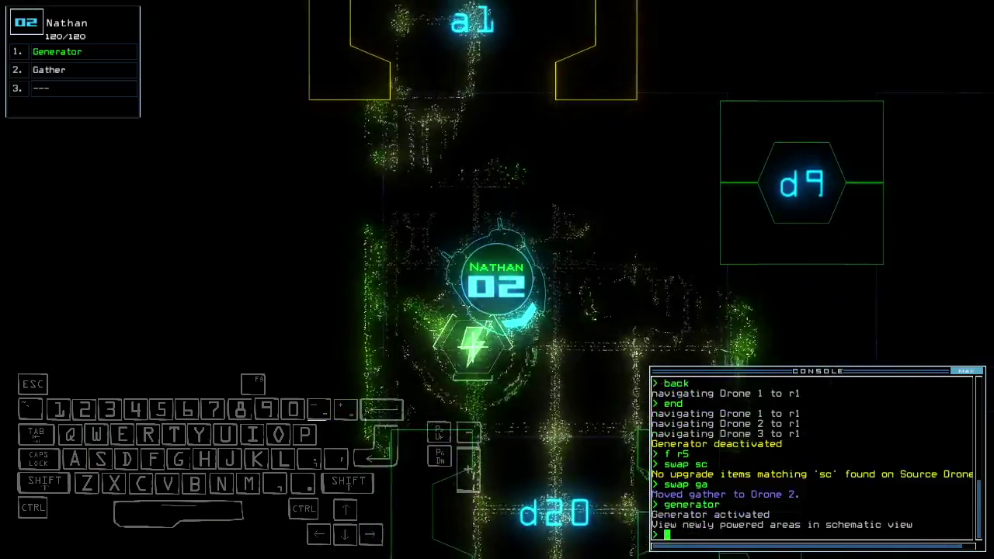
type("swap ga")
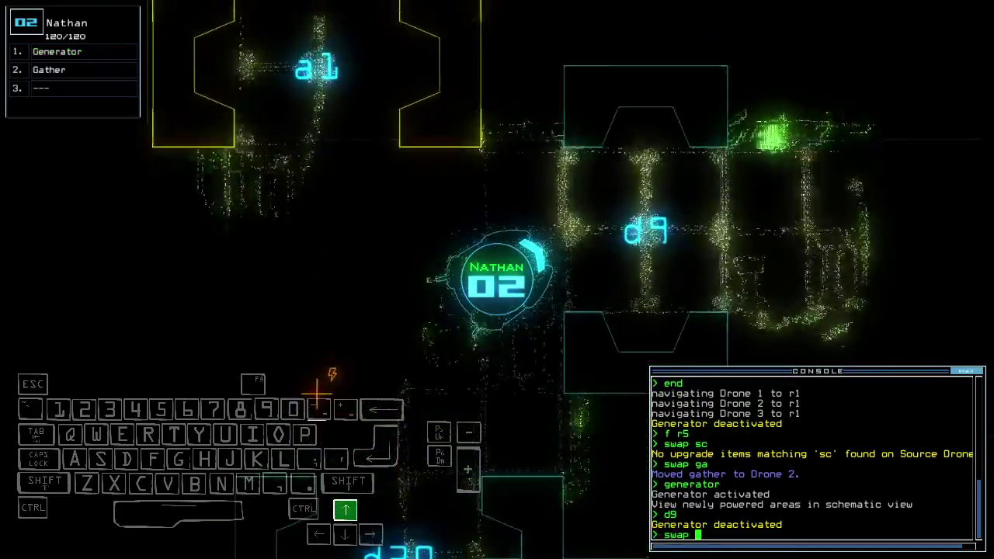
- Move gather to Wally, switch the generator on, and query room r6
key("Return")
type("ge")
key("Return")
key("Tab")
key("Tab")
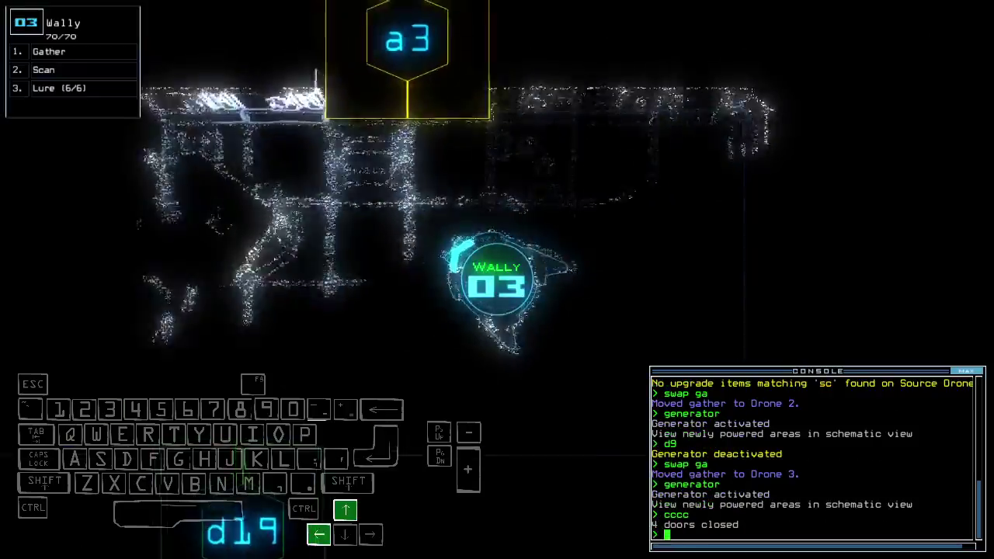
type("f r6")
key("Return")
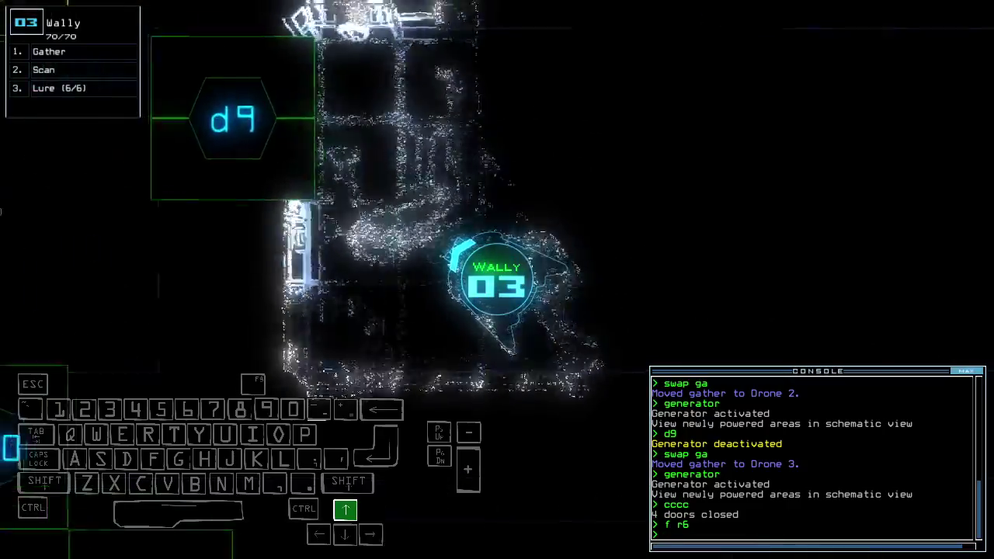
type("9")
type("d2")
- Open doors d9 and d20, run two room scans, and close the open doors
key("Return")
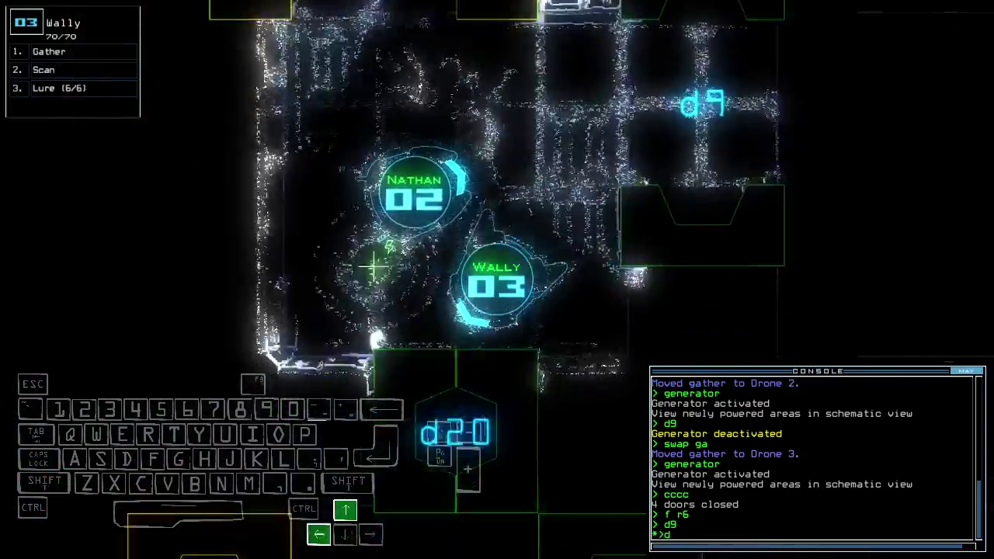
type("0")
key("Return")
type("s")
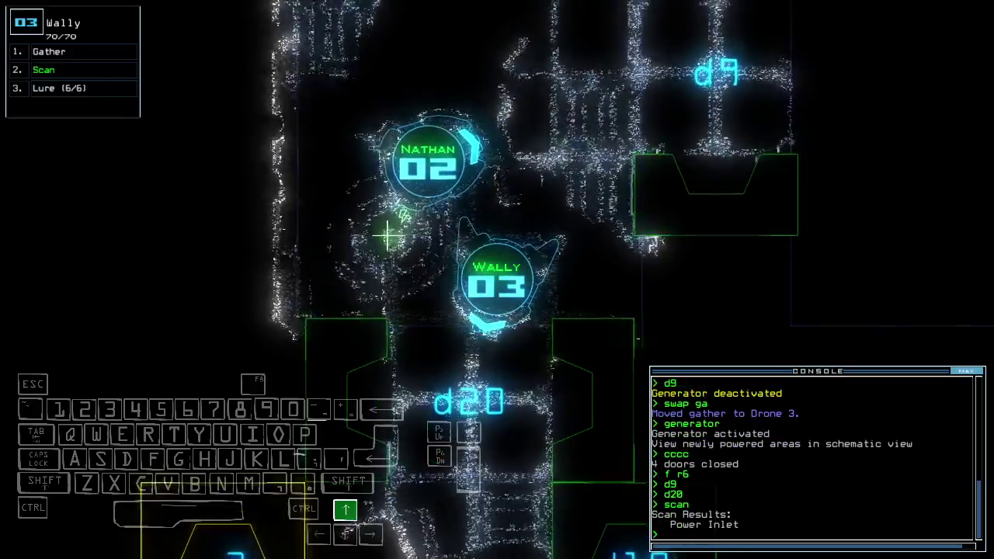
type("scan")
key("Return")
key("Down")
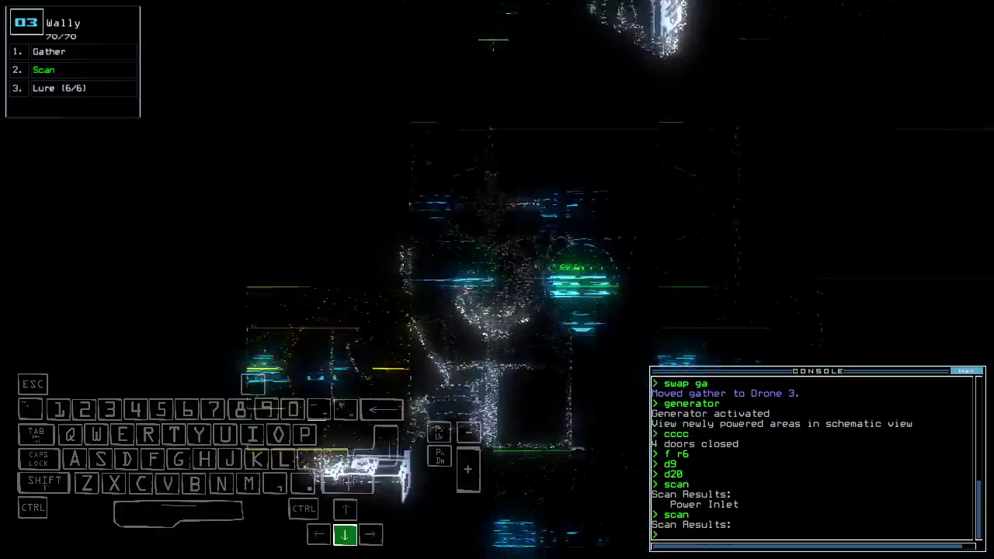
type("cccc")
key("Return")
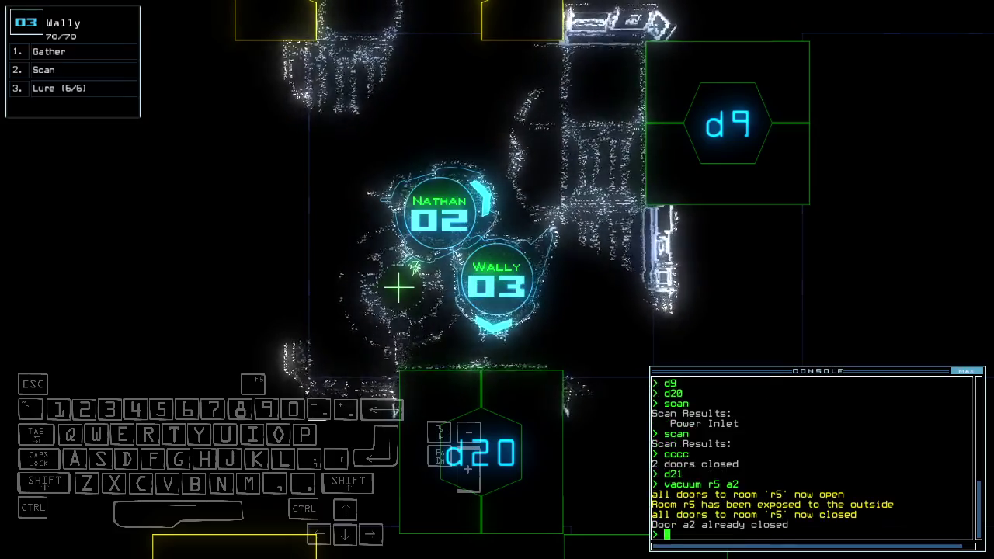
type("d20")
- Open d20, drop a lure, open d21, scan, then retrieve and redrop the lure
key("Return")
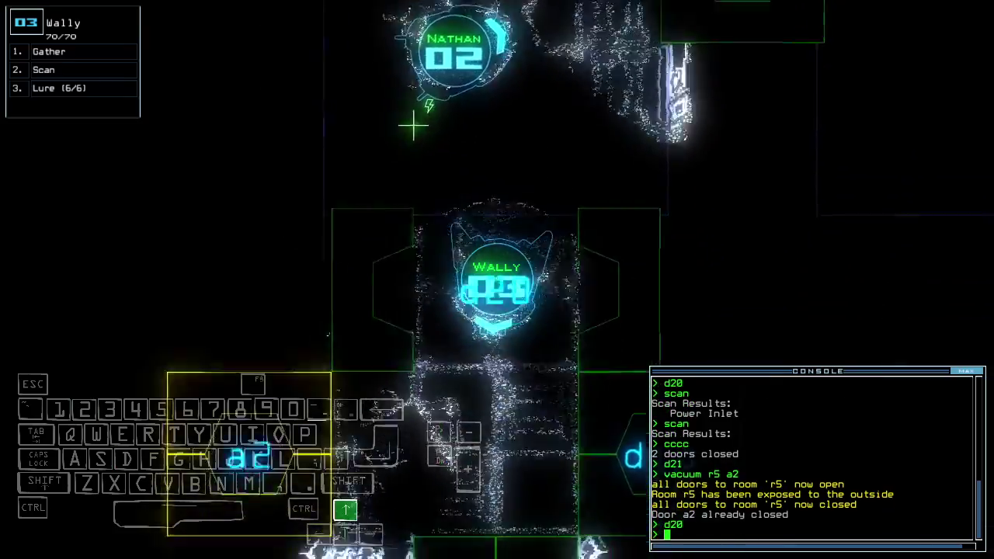
type("l")
key("Return")
type("d21")
key("Return")
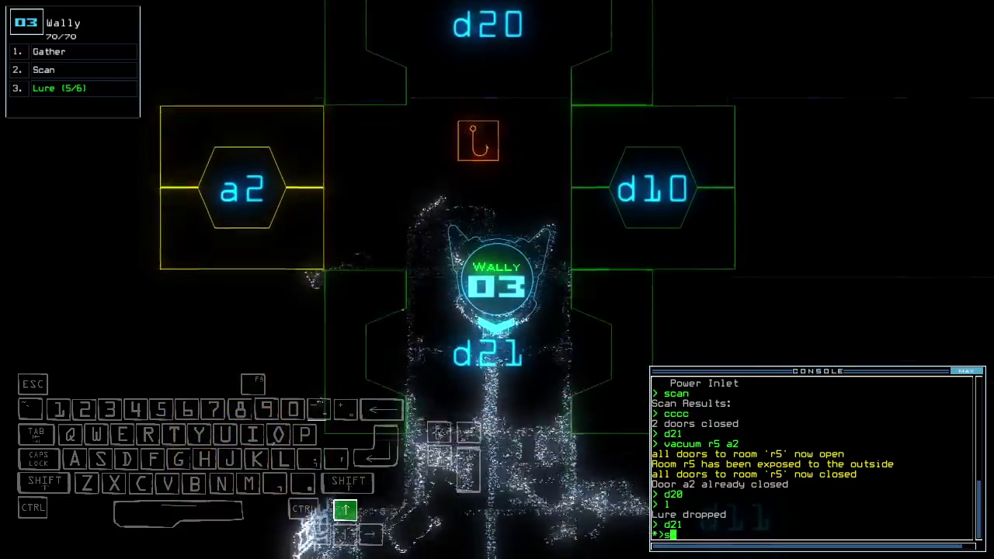
type("scan")
key("Return")
type("pickup")
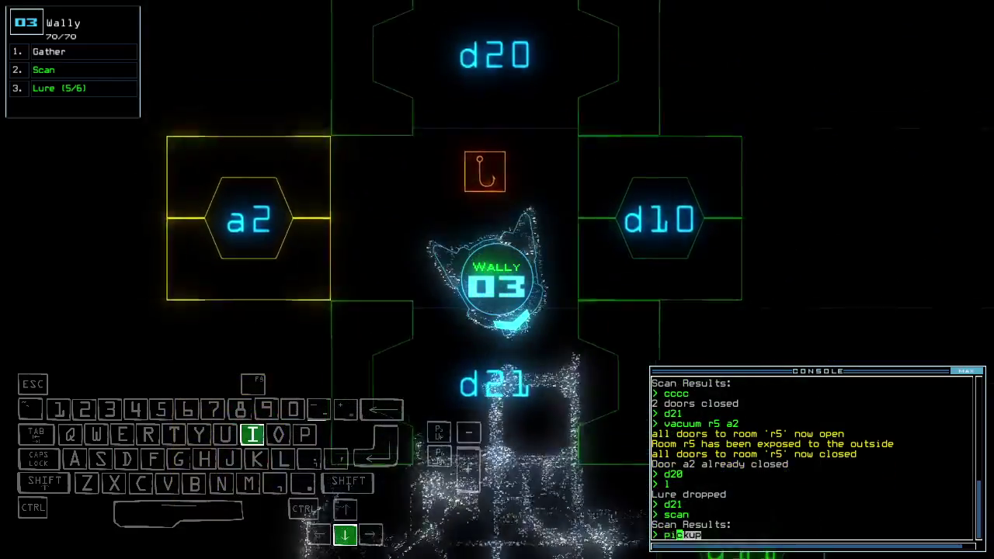
key("Return")
type("l")
key("Return")
type("i")
- Check room r4 for items, vent it with 'xx r4', and pass door d22
key("Return")
type("4")
key("Return")
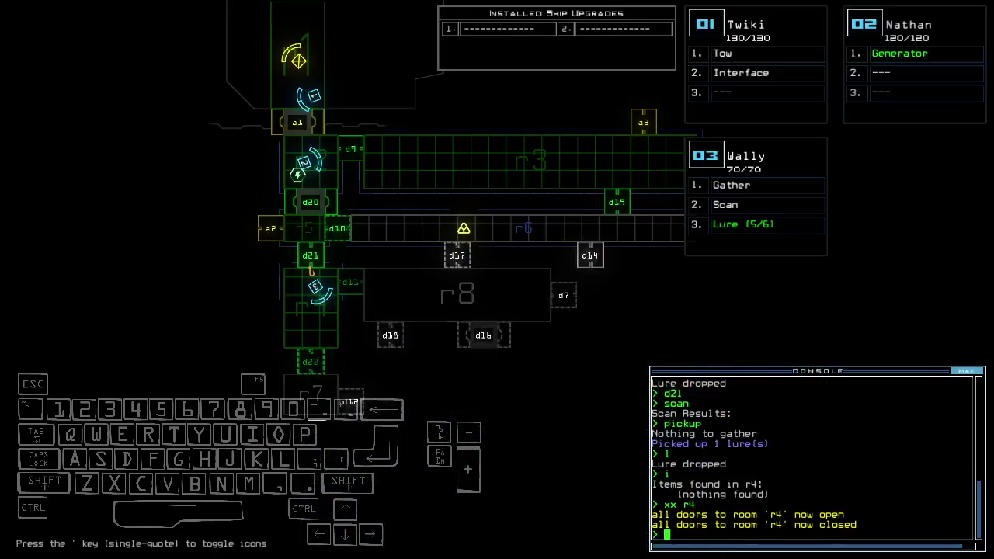
key("Up")
type("d22")
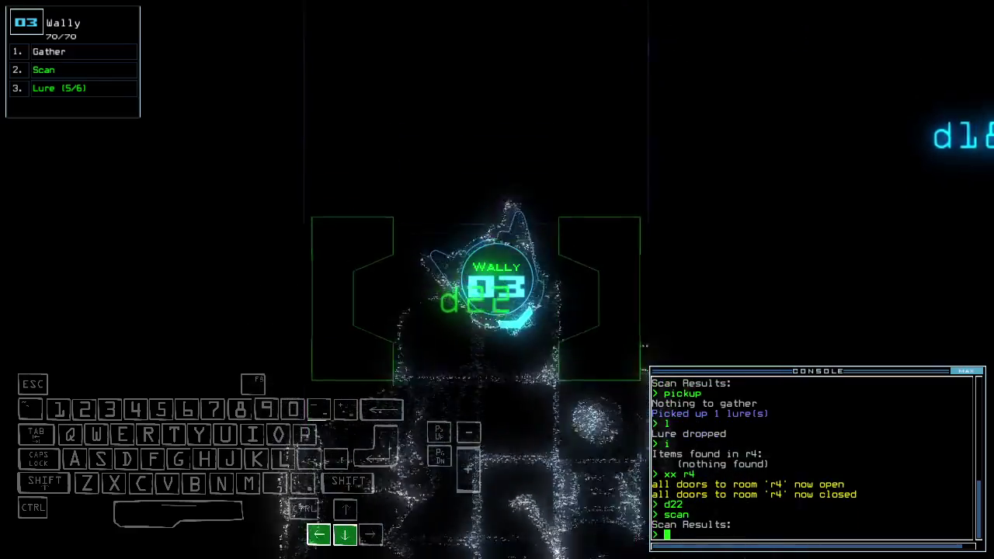
key("Return")
type("d11")
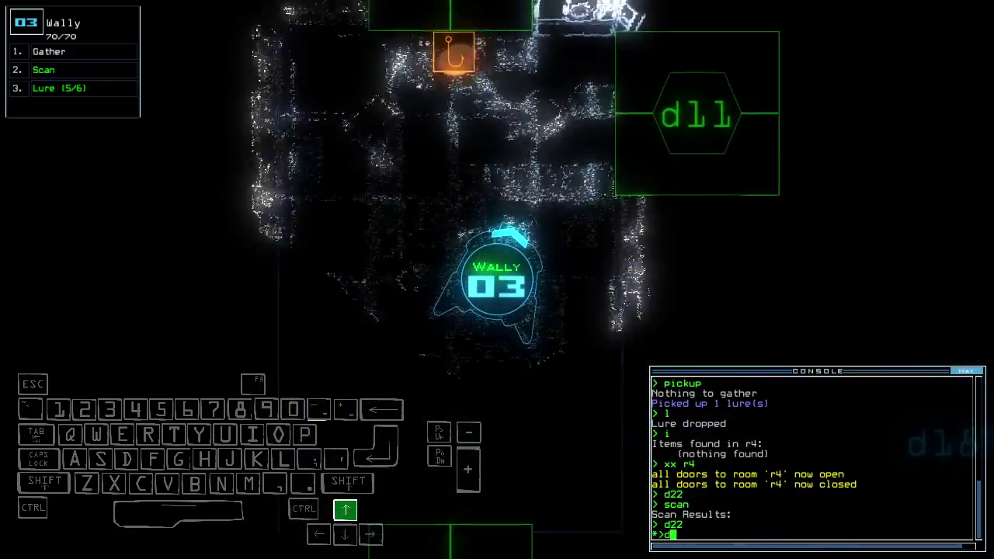
- Lure past door d11, reopen it, and scan the room beyond
key("space")
key("space")
key("Return")
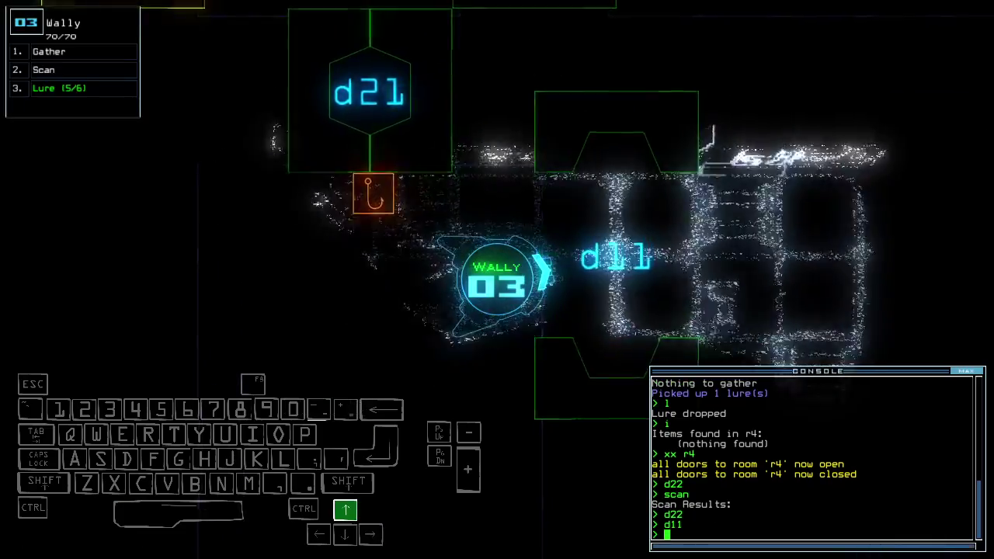
type("l")
key("Return")
key("Down")
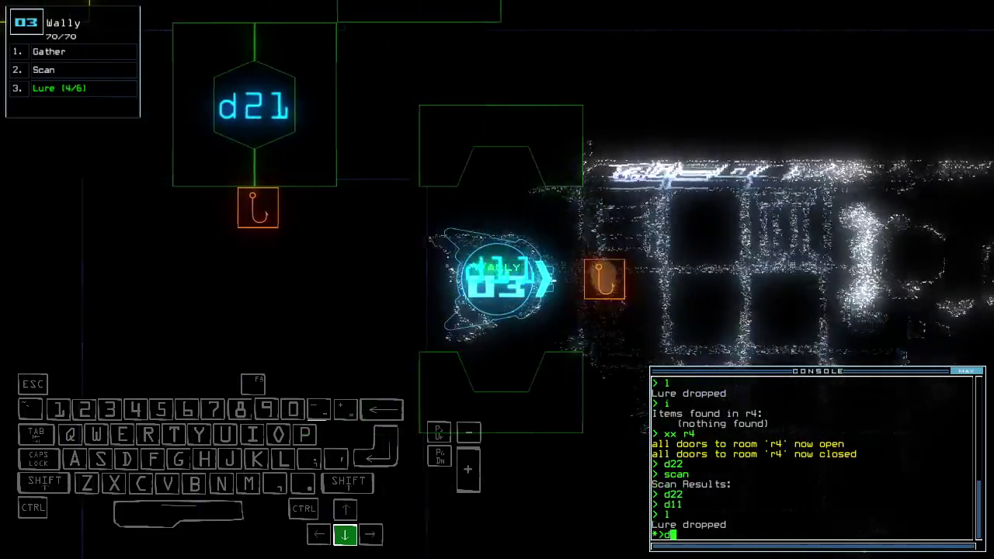
type("d11")
key("Return")
type("opi")
key("Return")
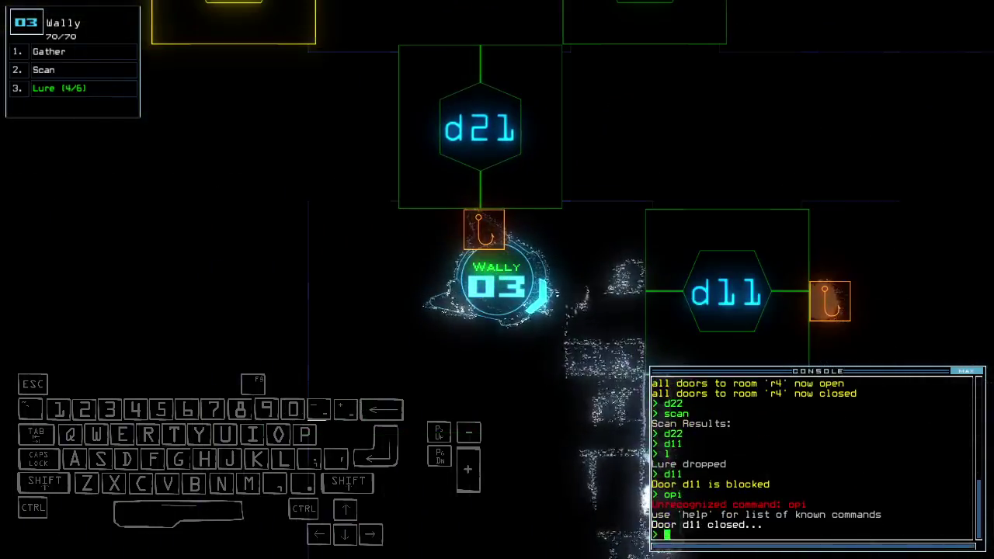
type("1")
key("Return")
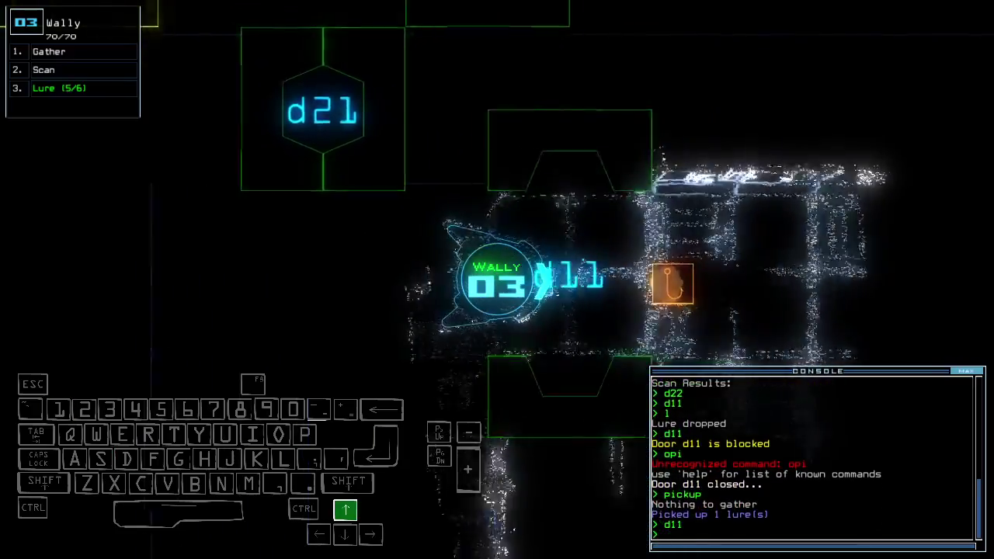
type("scan")
key("Return")
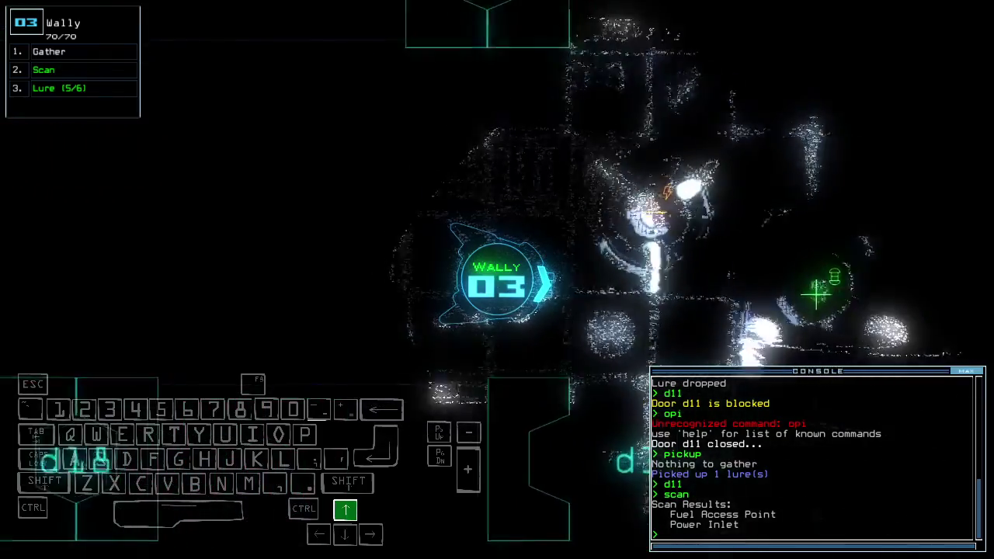
- Scan the room and gather one jump fuel cell from the Fuel Access Point
key("Return")
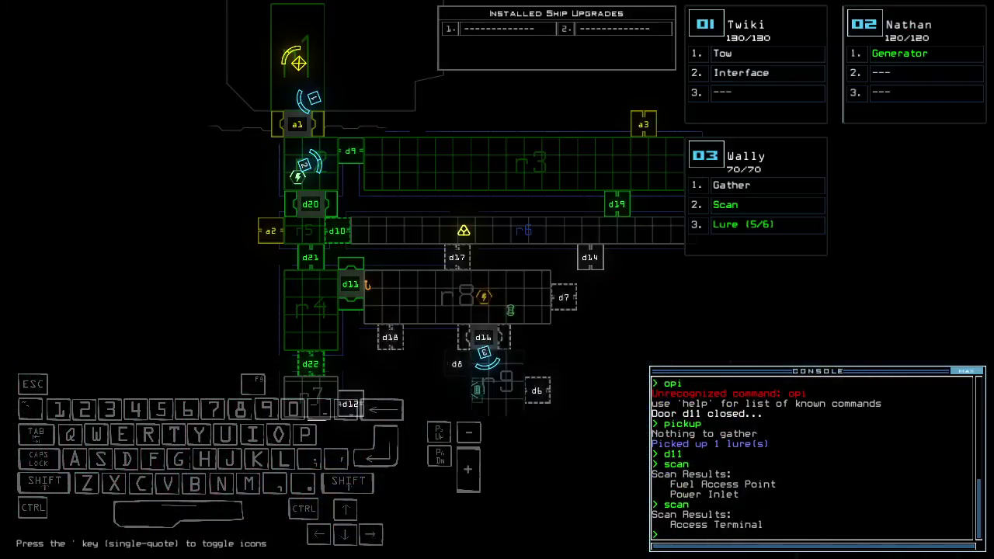
key("Down")
key("Right")
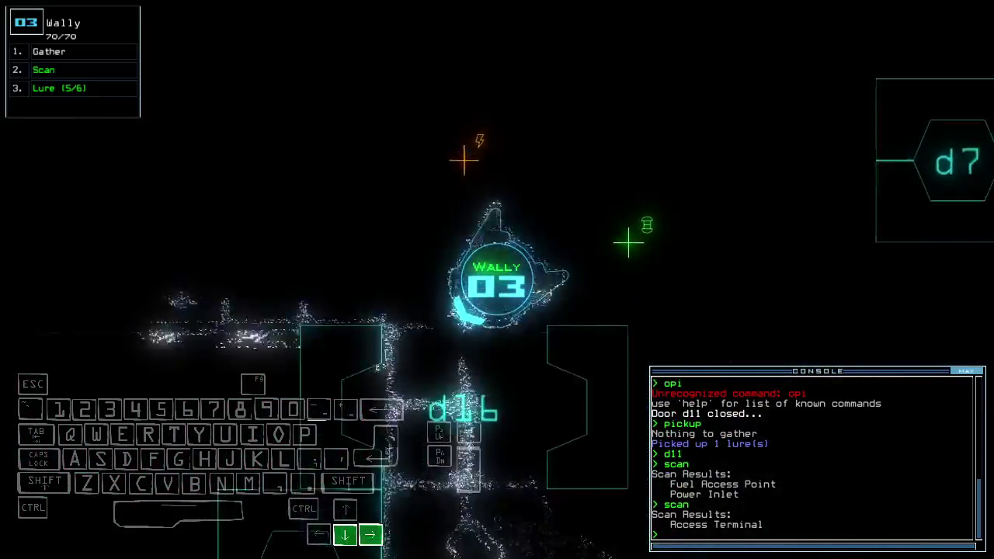
type("g")
key("Return")
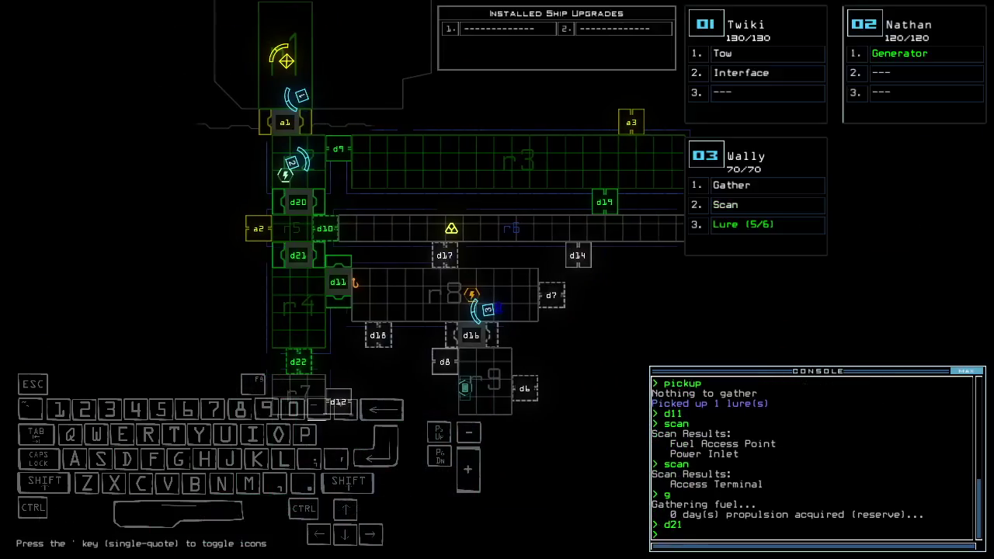
- Navigate Wally to Nathan's room, pick up its lure, and close two doors
key("Up")
key("Right")
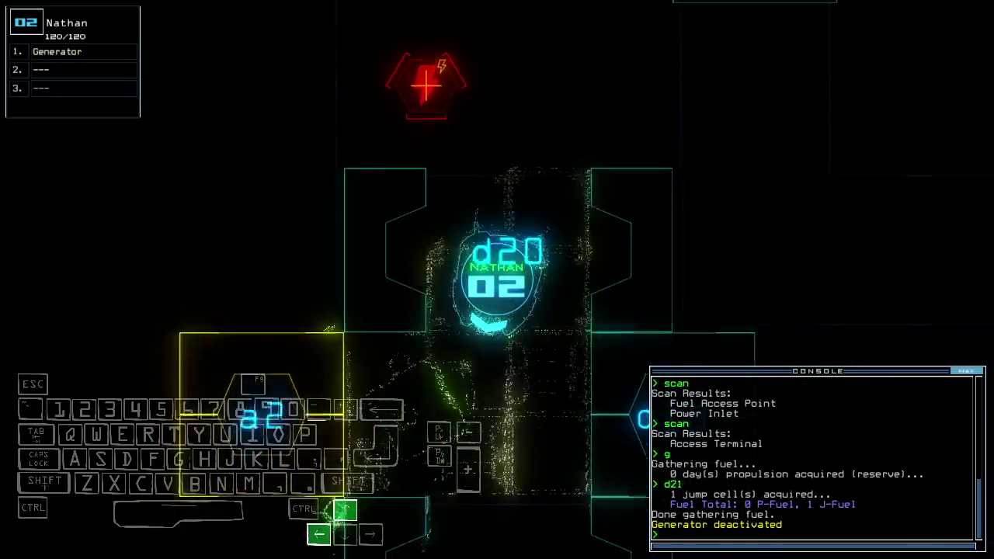
key("Return")
key("Left")
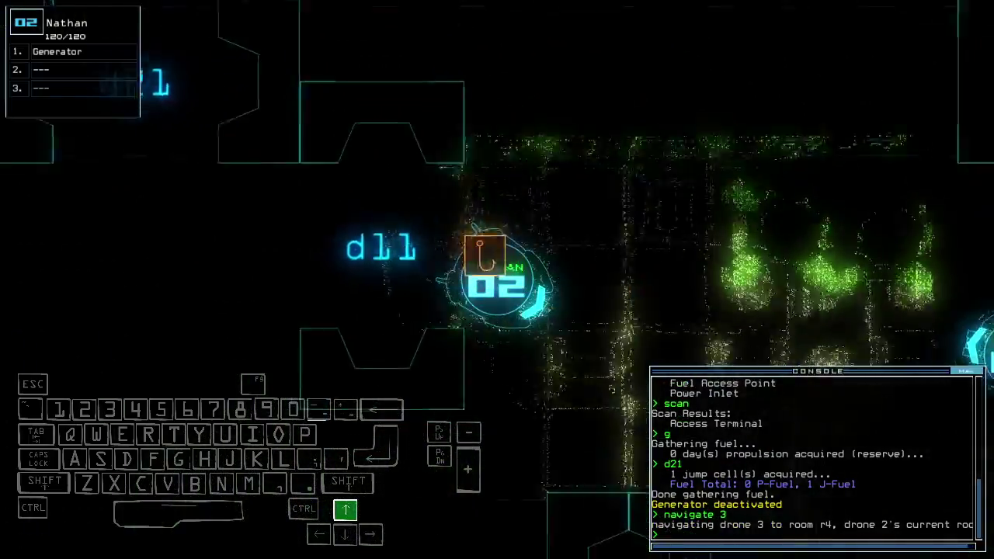
type("3g")
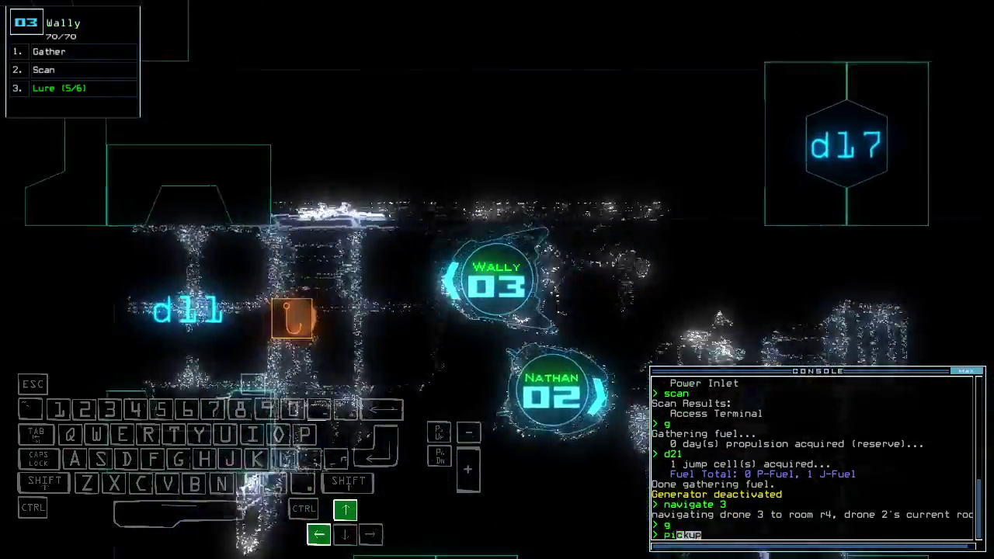
type("pickup")
key("Return")
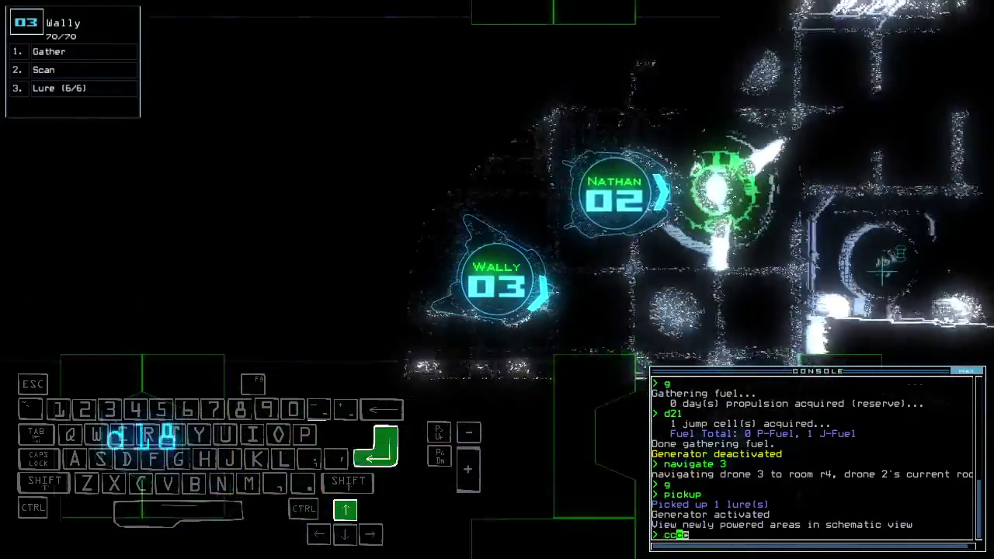
type("cccc")
key("Return")
- With Wally, drop a lure near d16, scan the room behind d8 and close nearby doors
key("Tab")
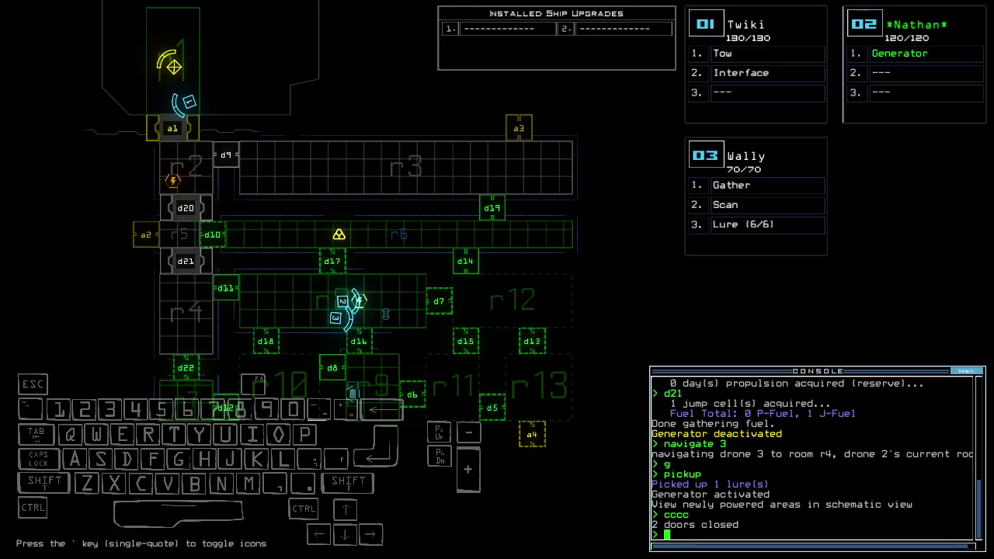
key("3")
key("Up")
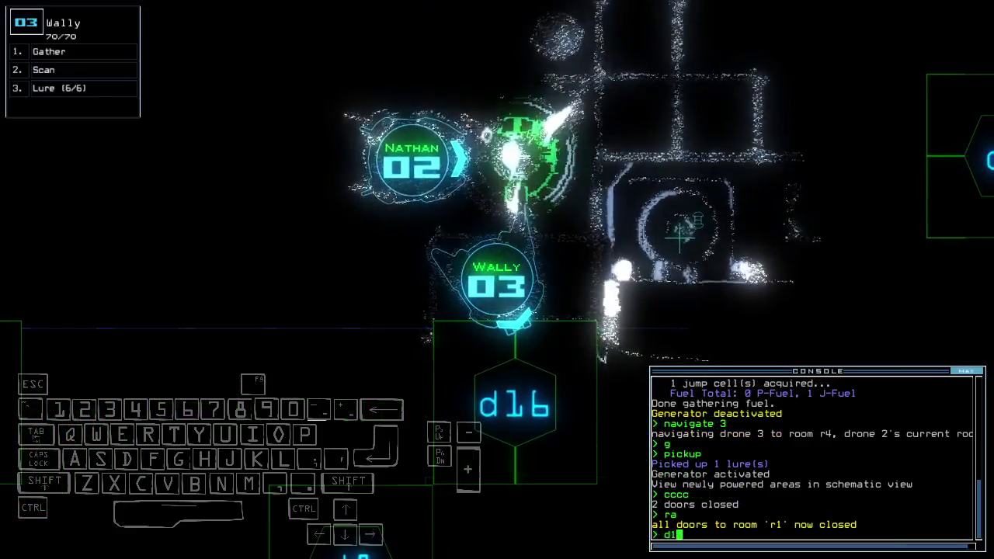
type("l")
key("Return")
key("Right")
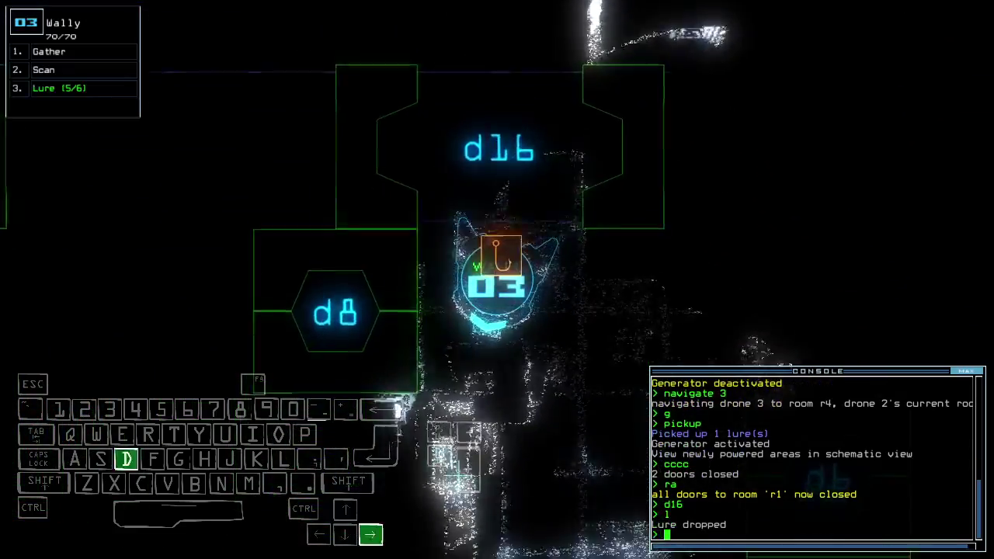
type("scan")
key("Return")
key("Left")
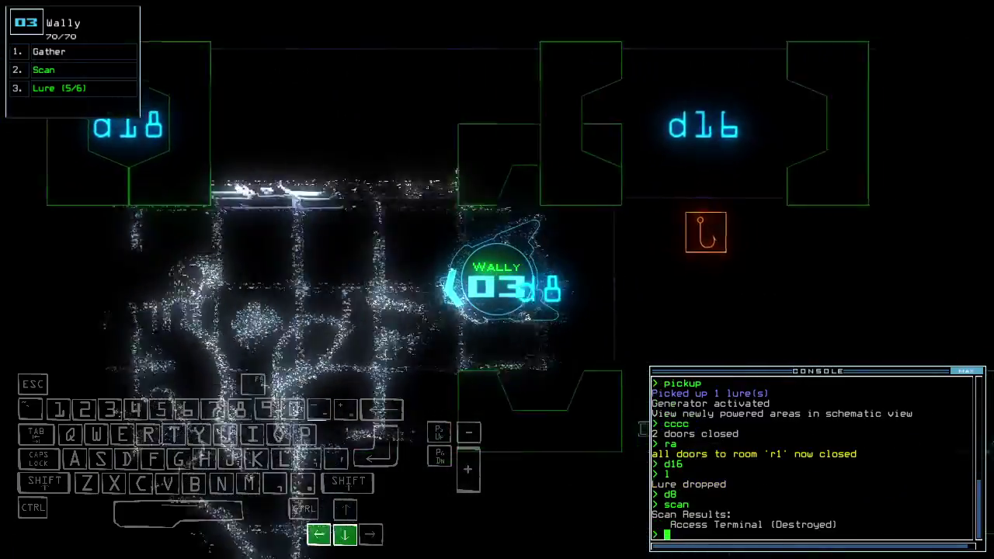
type("cccc")
key("Return")
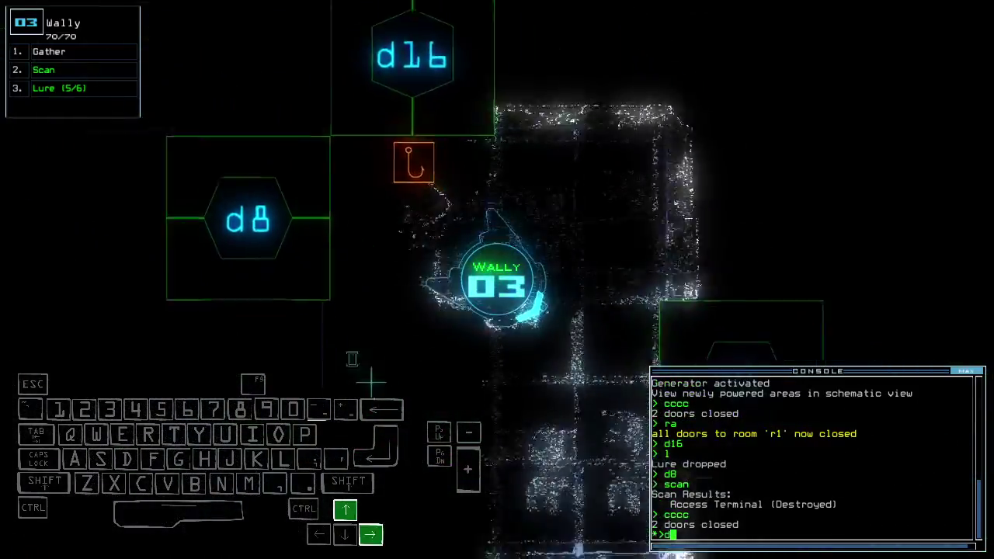
type("d6")
- Open d6, drive Wally in, scan the room, gather its scrap and drop a lure
key("Return")
key("Up")
type("sc")
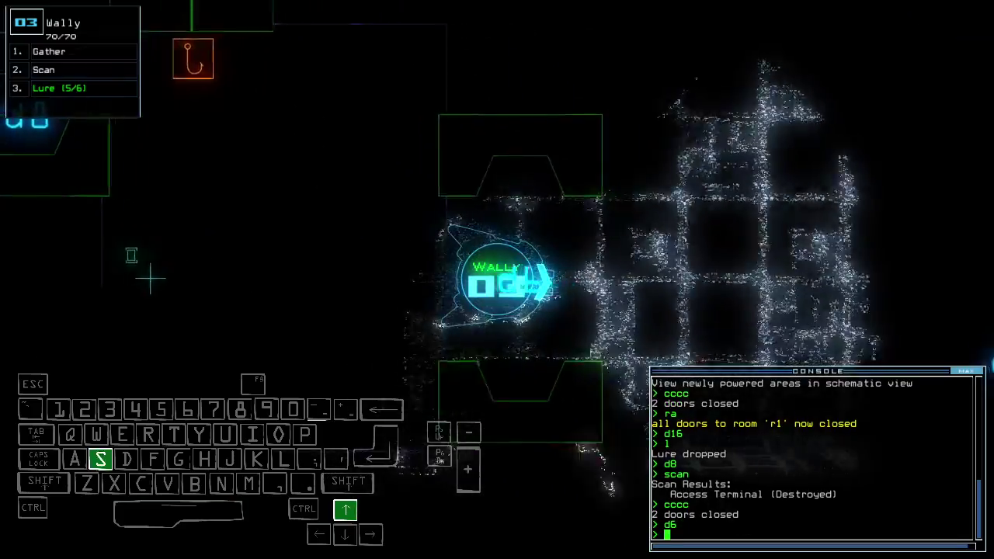
type("an")
key("Return")
type("g")
key("Return")
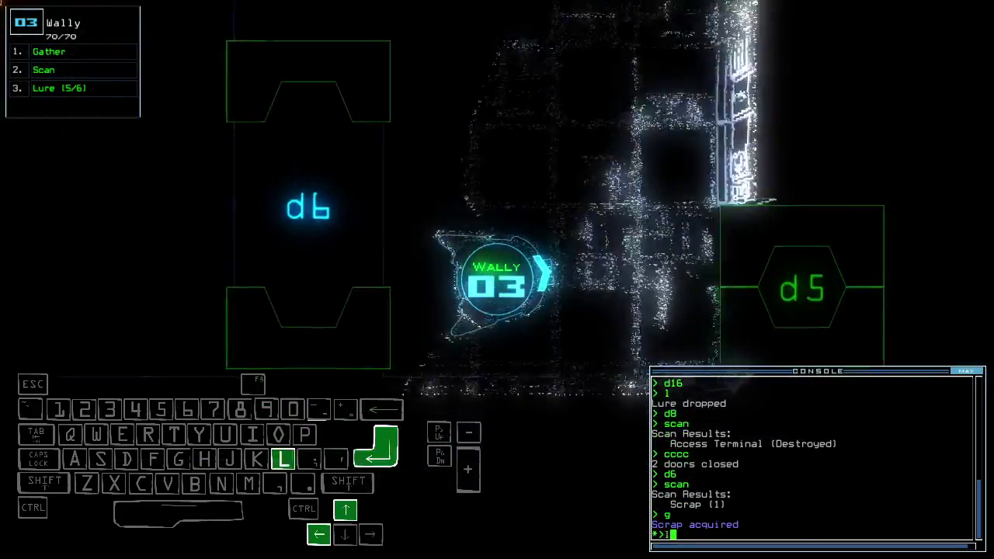
key("Return")
key("Right")
- Open d5, close Wally's nearby doors, check mission time, and open doors d6 and d16
key("Return")
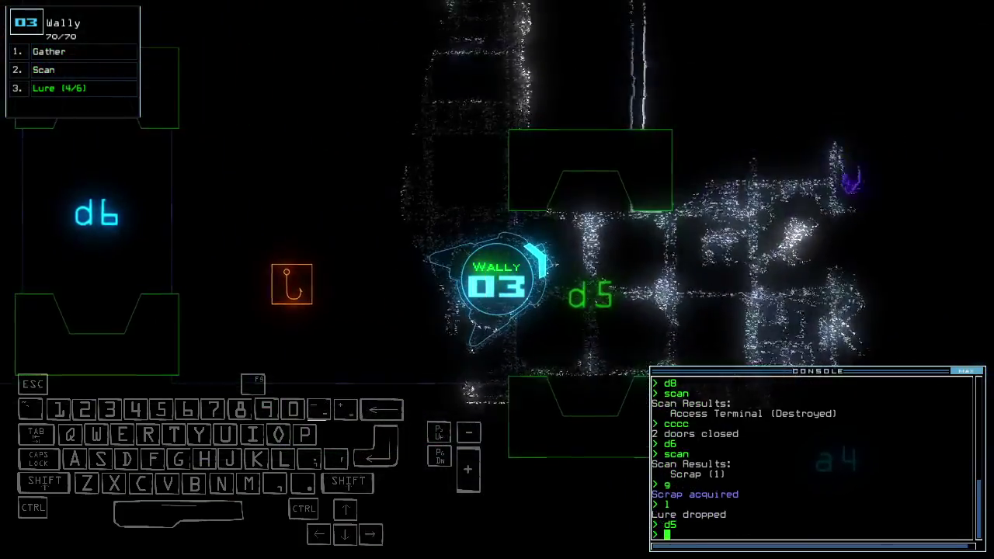
type("cccc")
key("Return")
type("te")
key("Return")
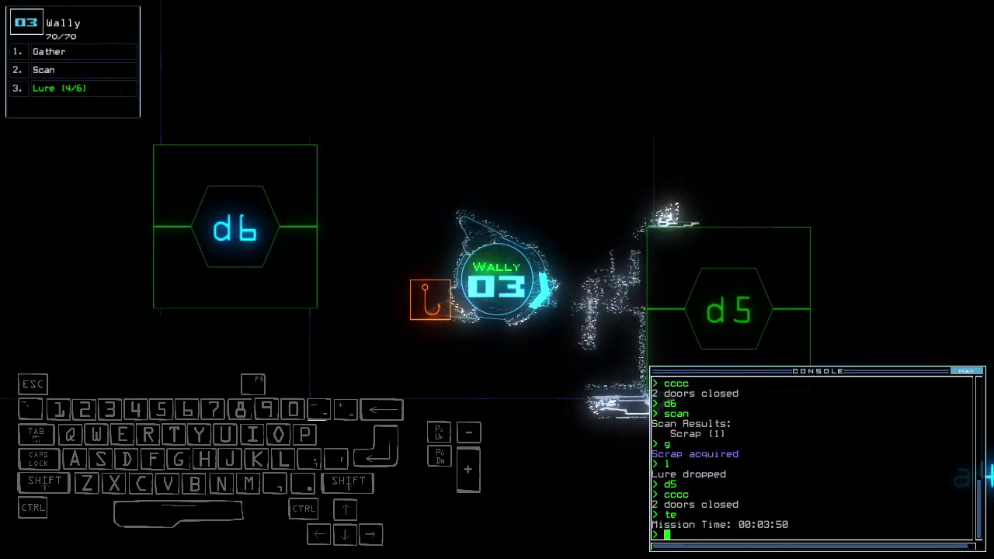
key("Tab")
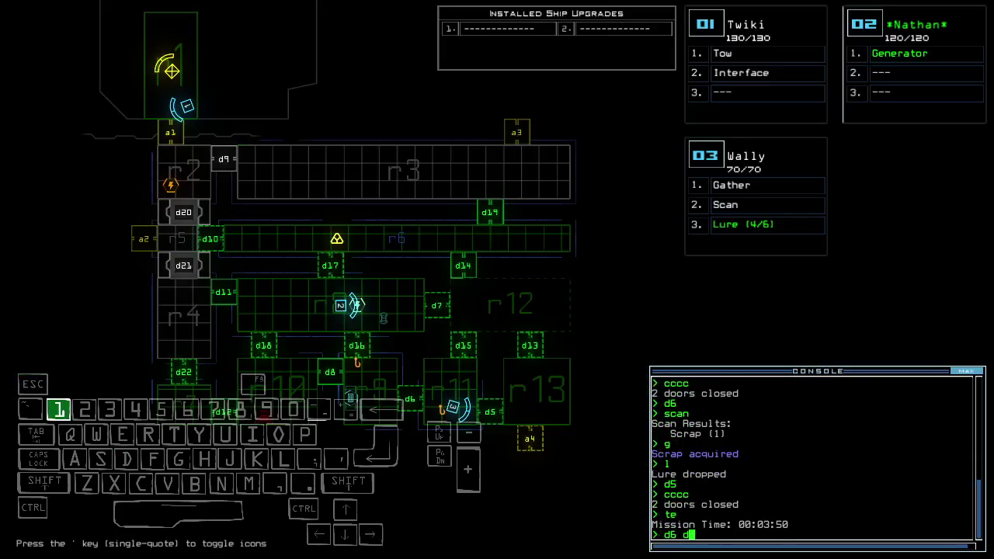
key("2")
key("Down")
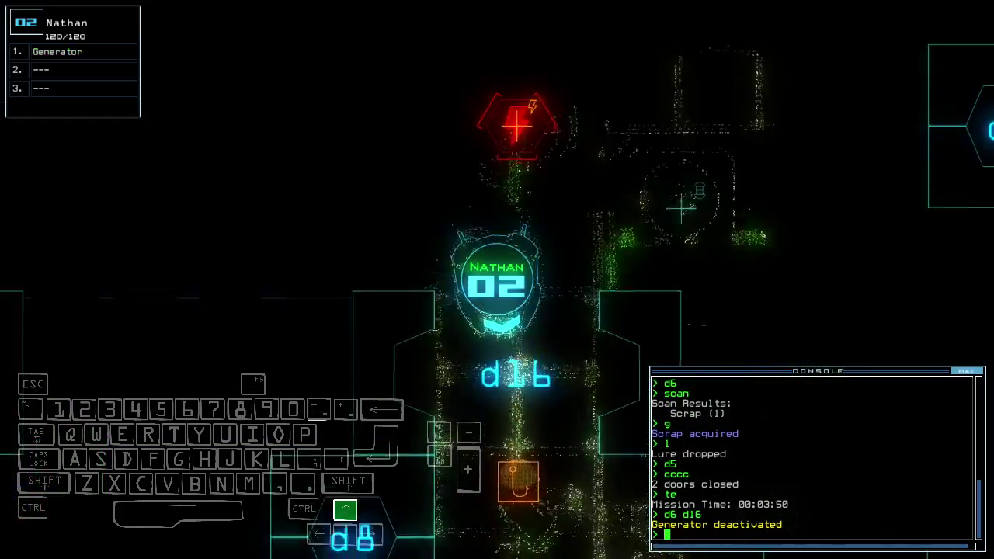
type("3te")
- Check the mission time and the derelict ship's status from the ship map
key("Return")
type("status")
key("Return")
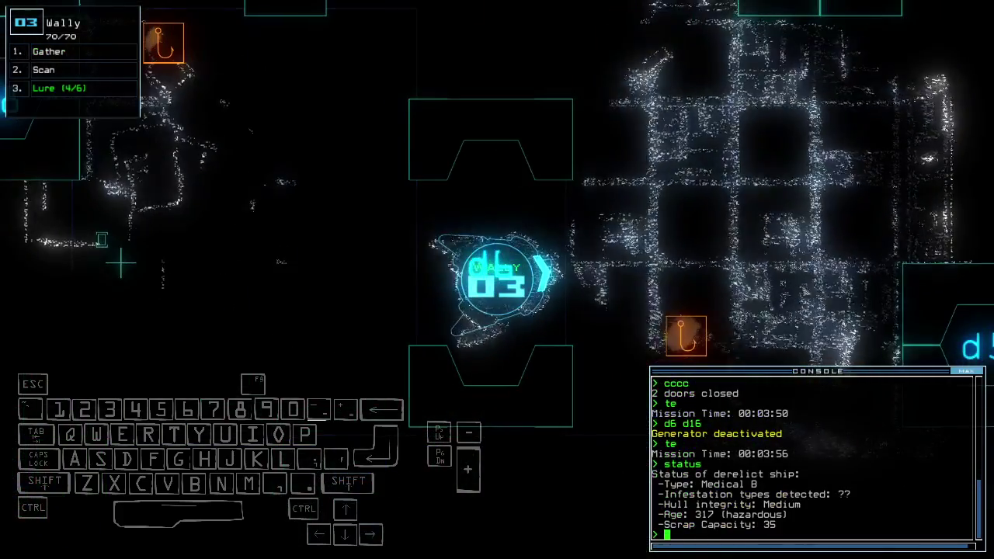
key("Tab")
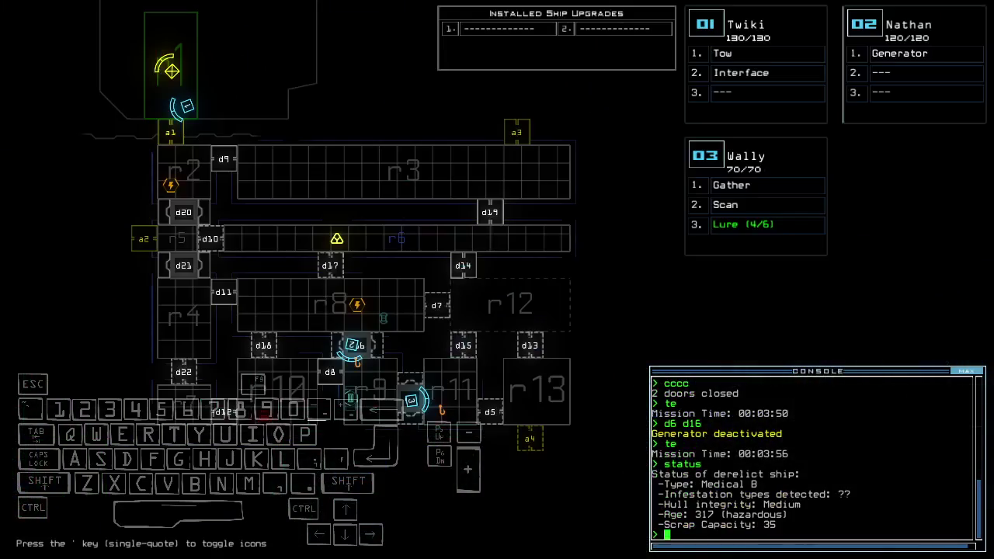
key("3")
key("space")
- Drive Nathan back to the generator and reactivate it
key("Left")
key("2")
key("Up")
key("space")
key("2")
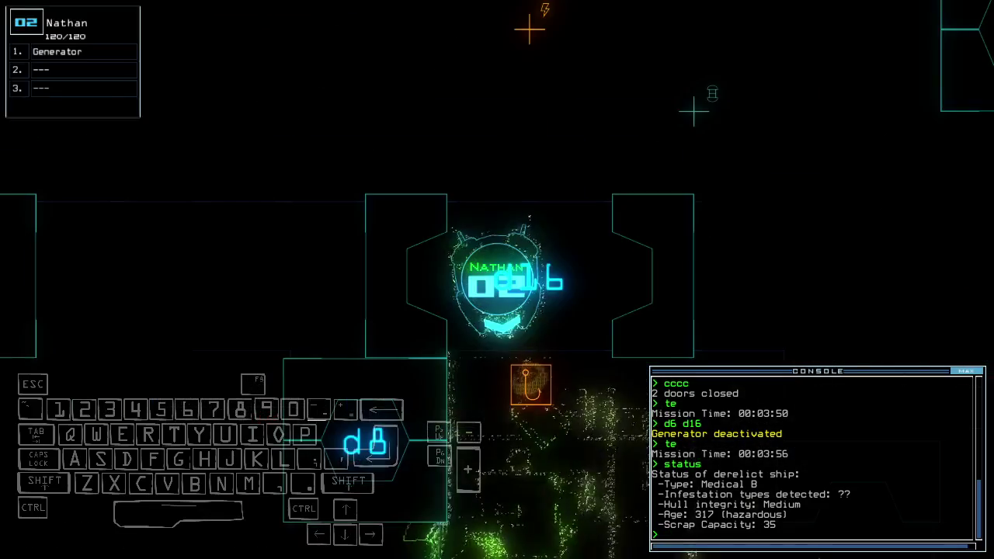
key("space")
type("generator")
key("Return")
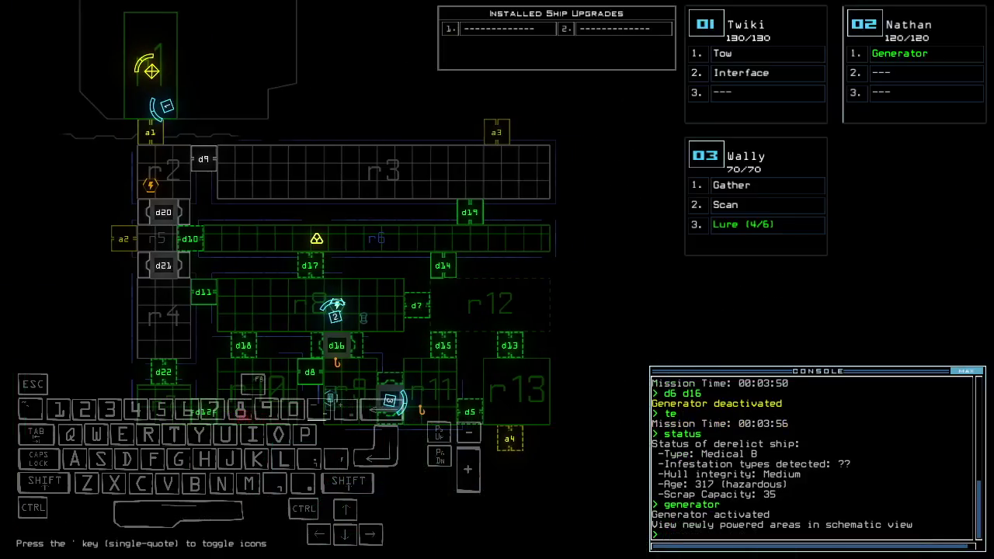
- Close the doors around Wally, open d15, drive through and scan the room beyond
key("3")
key("Right")
key("Up")
type("cccc")
key("Return")
type("d1")
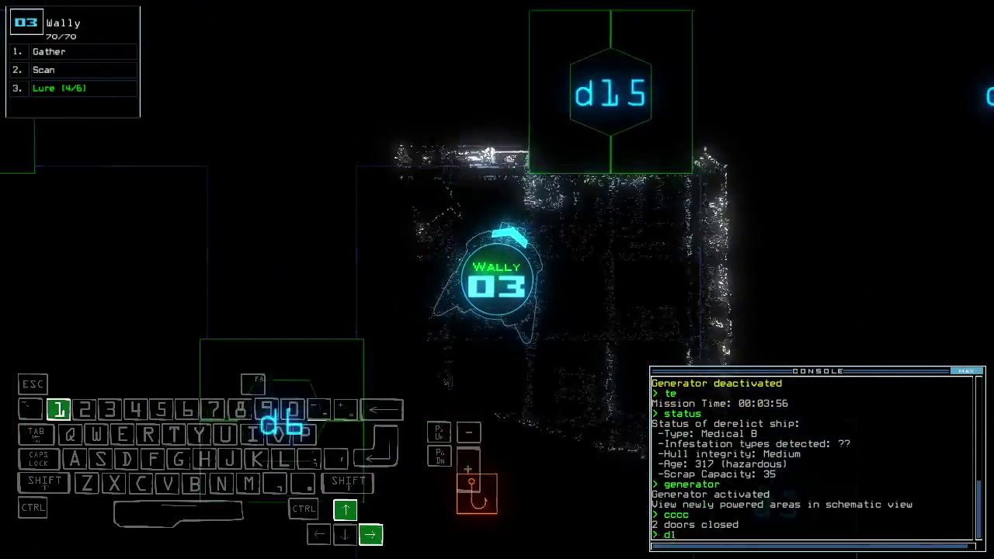
type("5")
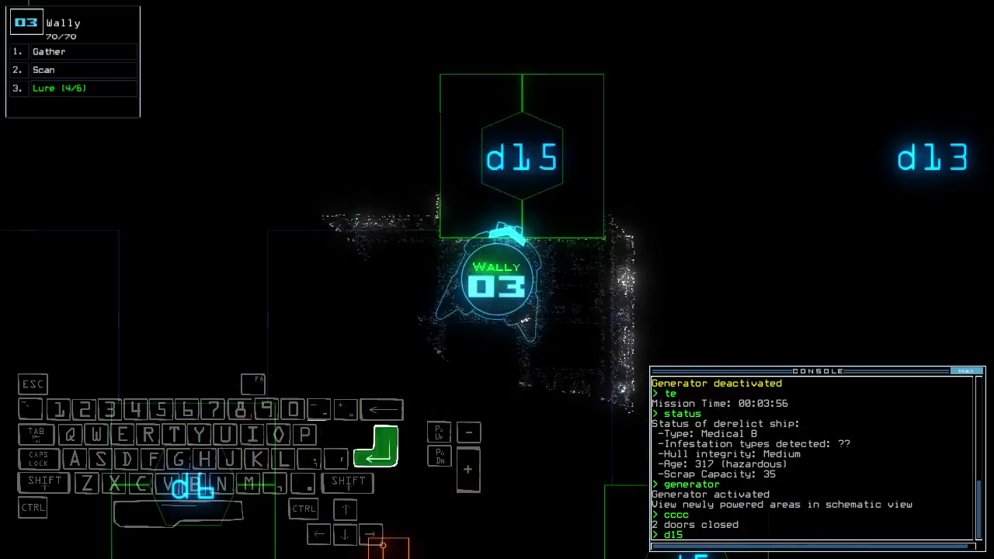
key("Return")
key("Up")
type("sc")
key("Return")
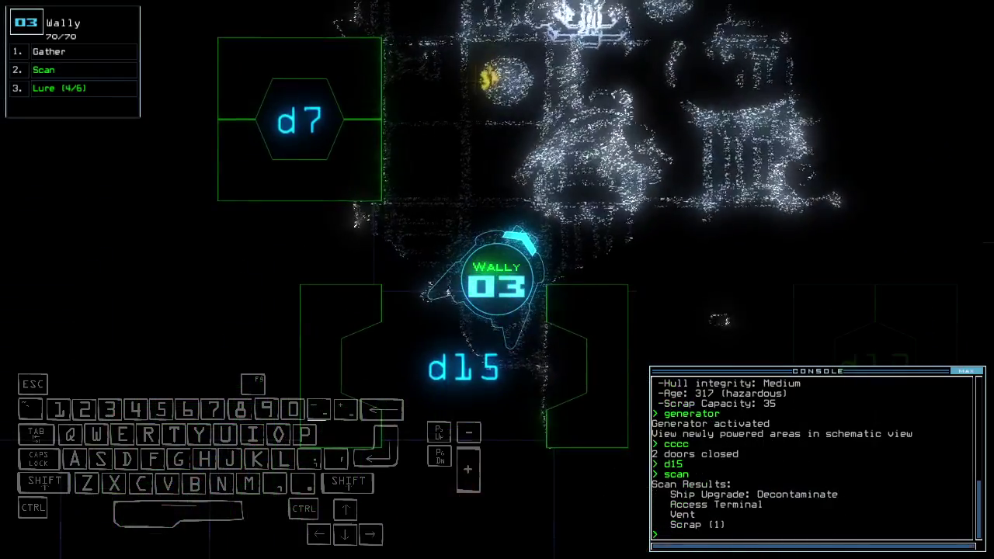
type("g")
- Gather the room's scrap, drive Wally back past d15, and pick up the lure
key("Return")
key("Down")
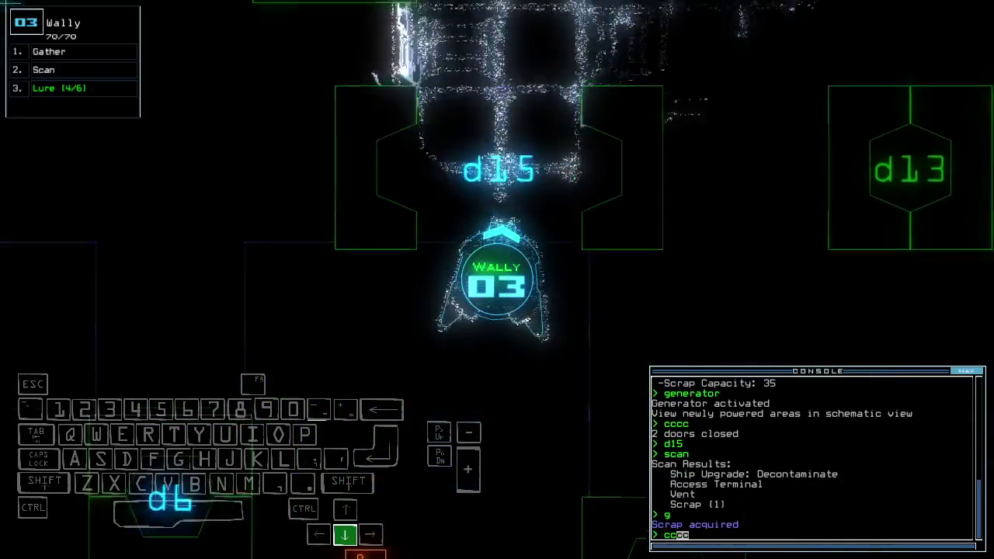
type("cccc")
key("Return")
key("Tab")
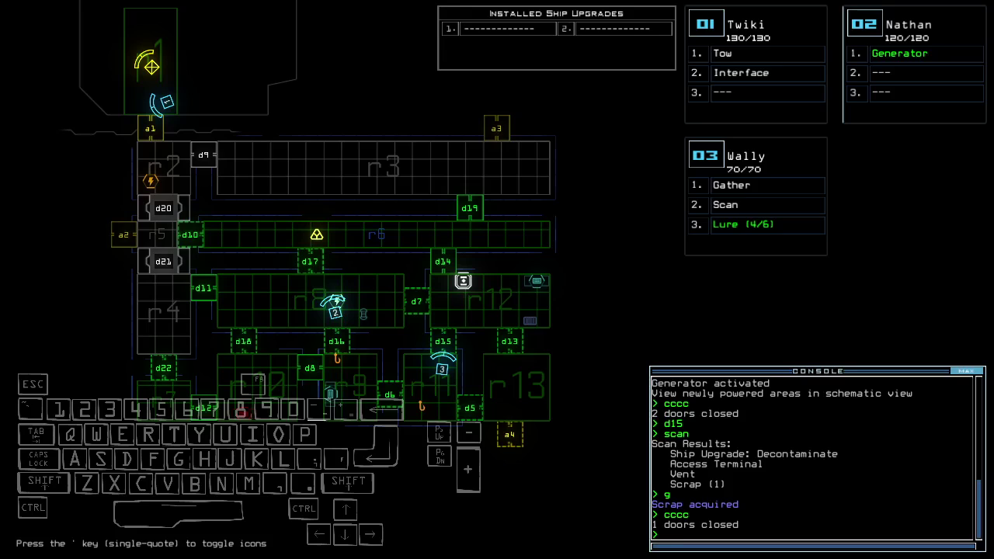
key("Tab")
key("Down")
type("pickup")
key("Return")
key("Tab")
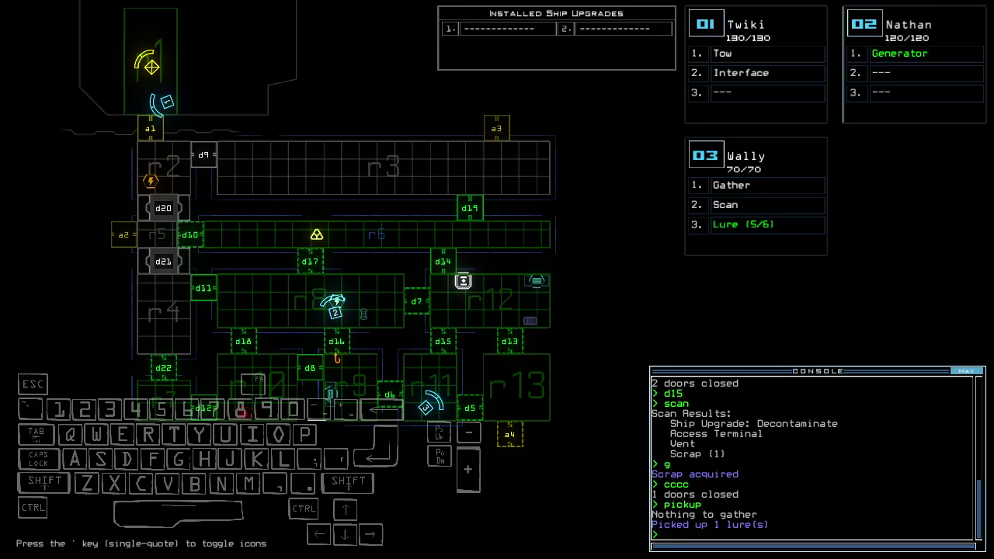
- Drive Wally back down past d6 and open doors d5 and d6
key("Tab")
key("Up")
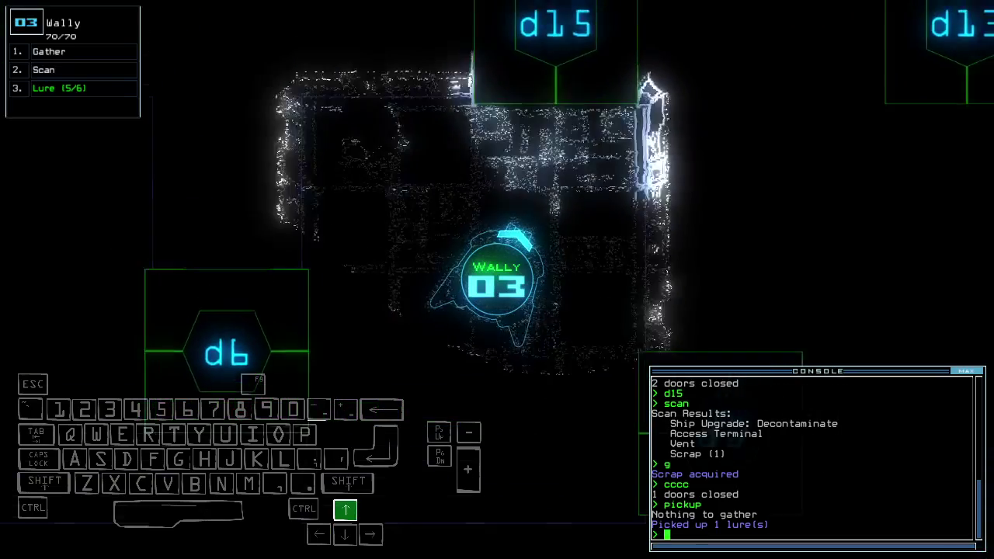
key("Right")
key("Down")
key("Tab")
key("Tab")
key("Left")
type("d5")
key("Return")
type("d6")
key("Return")
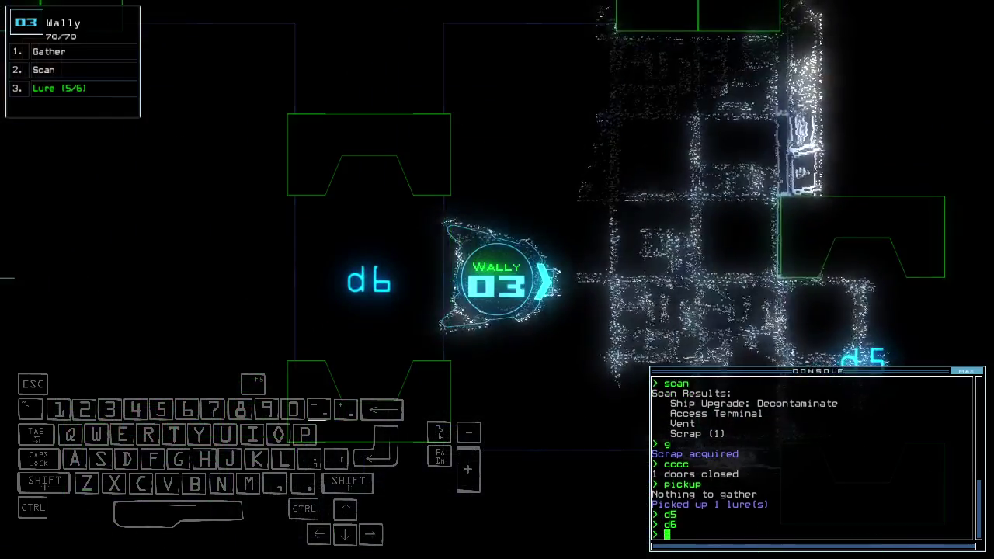
- Steer Wally onto the remaining lure, close the doors behind it, and pick it up
key("Left")
key("Up")
key("Down")
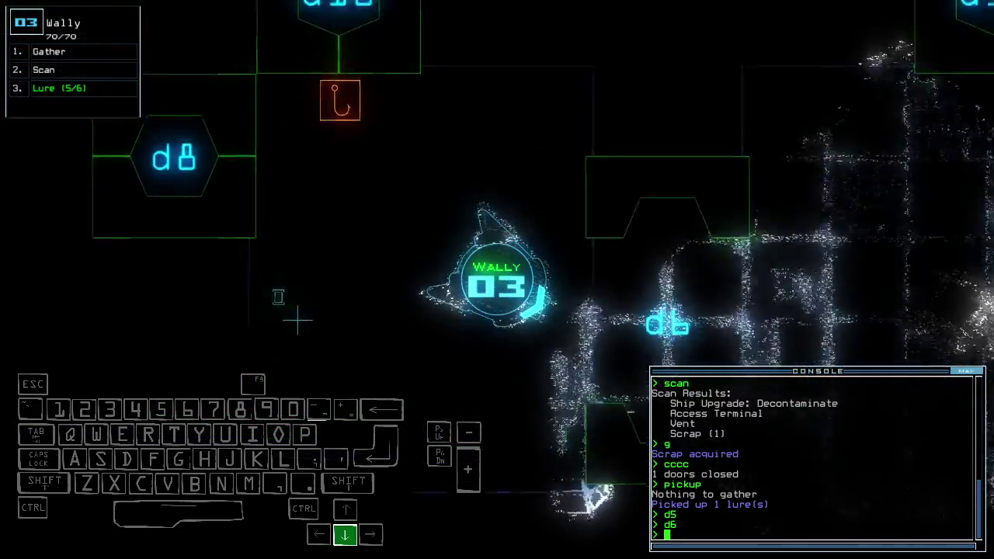
type("cccc")
key("Return")
key("Tab")
type("pickup")
key("Return")
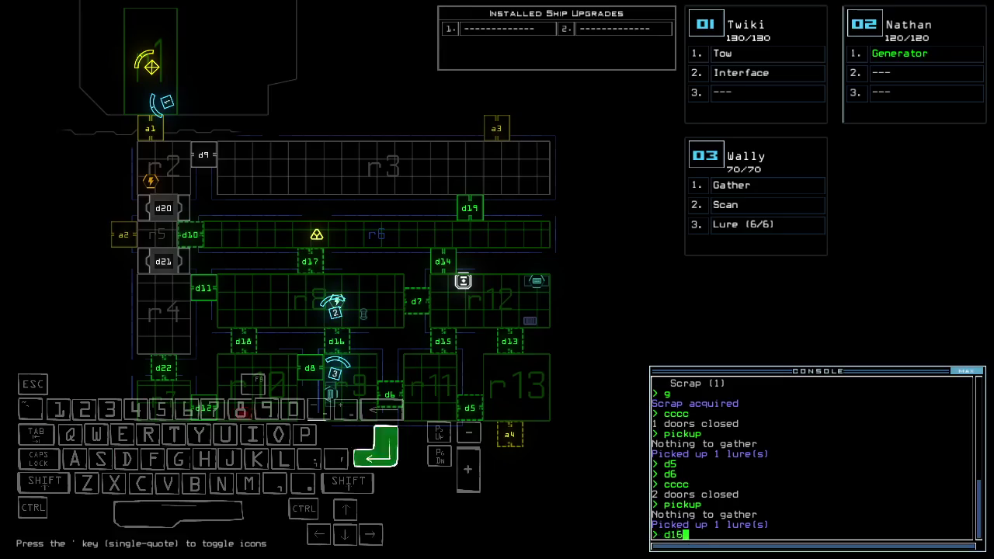
- Open d16, d11 and all r1 doors, and drive Wally into the shuttle at a2
key("Tab")
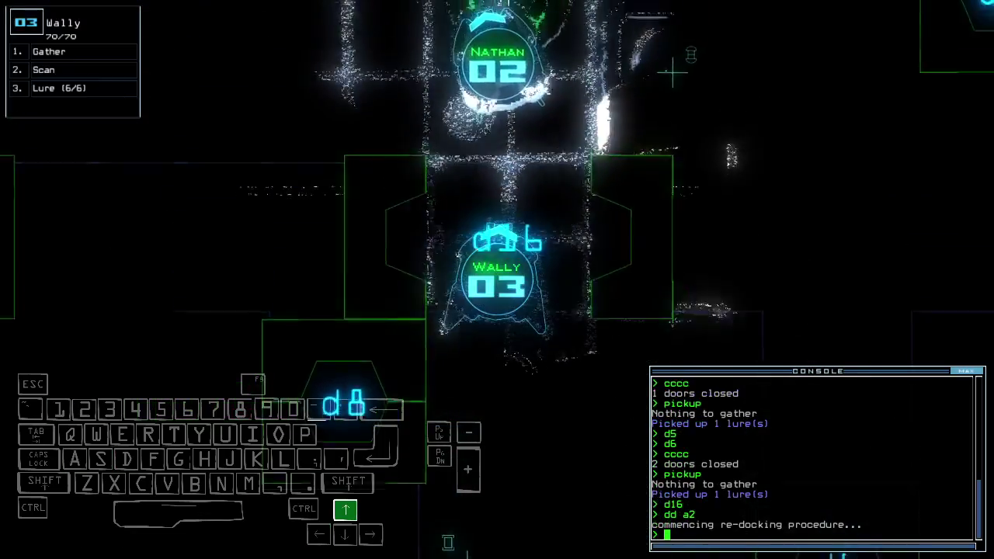
type("d16")
key("Return")
type("d")
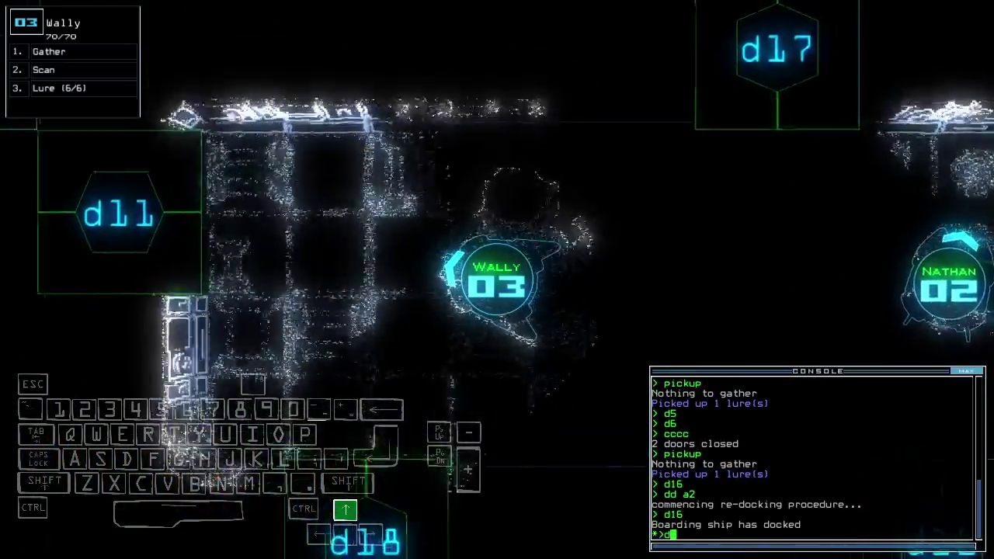
type("11")
key("Return")
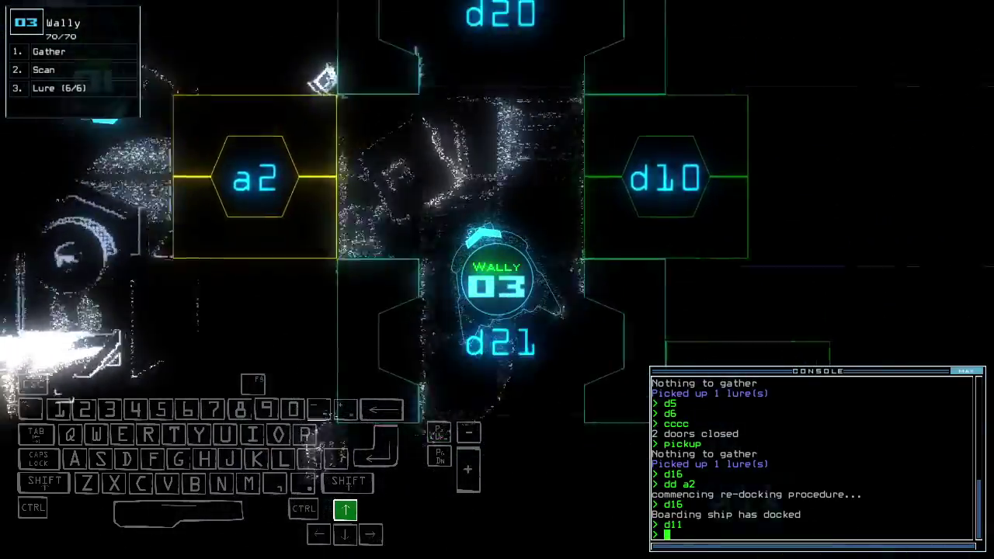
type("arr")
key("Return")
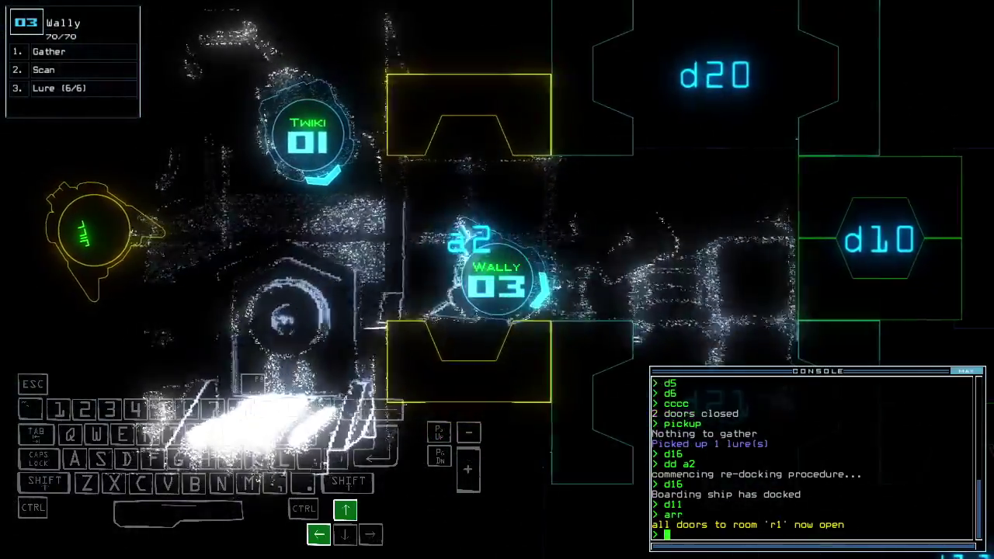
key("Down")
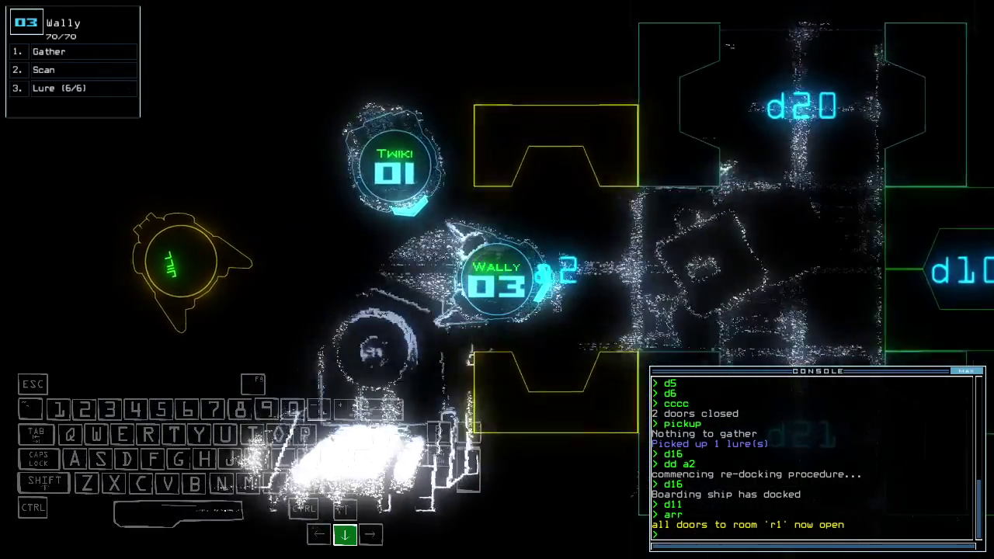
- Send the shuttle to re-dock at a4 and close door d11 behind Wally
key("space")
type("4")
key("Return")
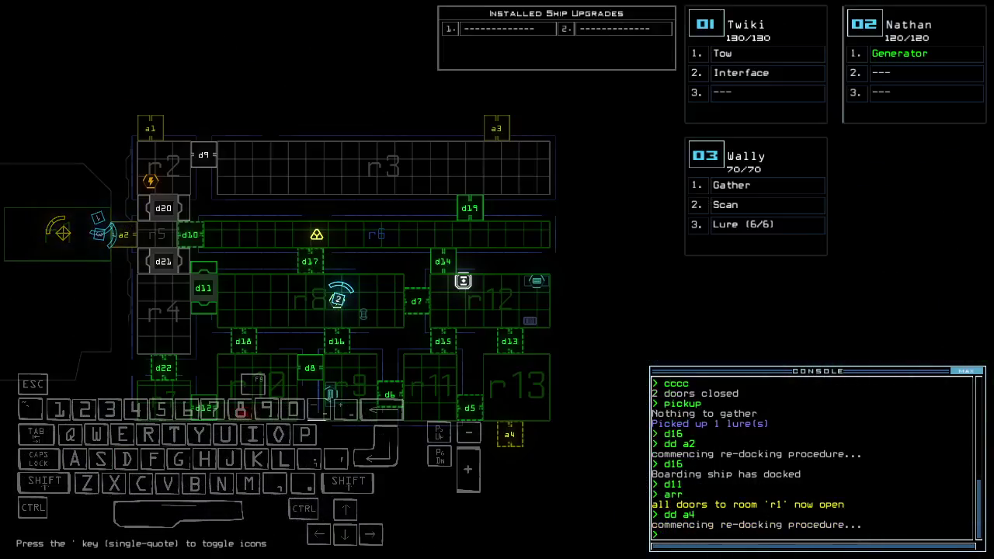
key("Return")
type("f r11")
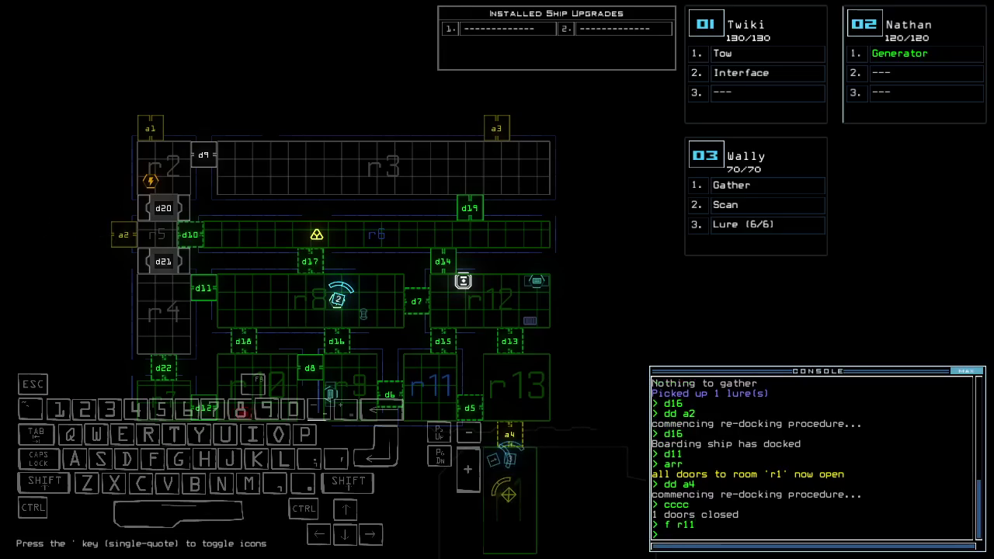
type("l")
- Drop a lure, open r1's doors, scan ahead, reseal r1 and recover the lure
key("Return")
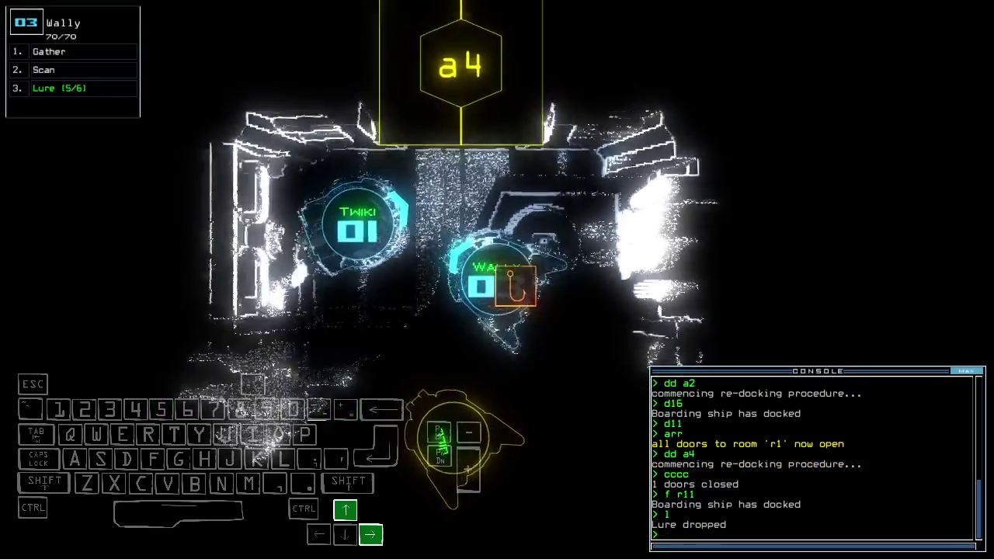
type("arr")
key("Return")
type("scan")
key("Return")
key("Down")
type("ra")
key("Return")
type("pickup")
key("Return")
key("Tab")
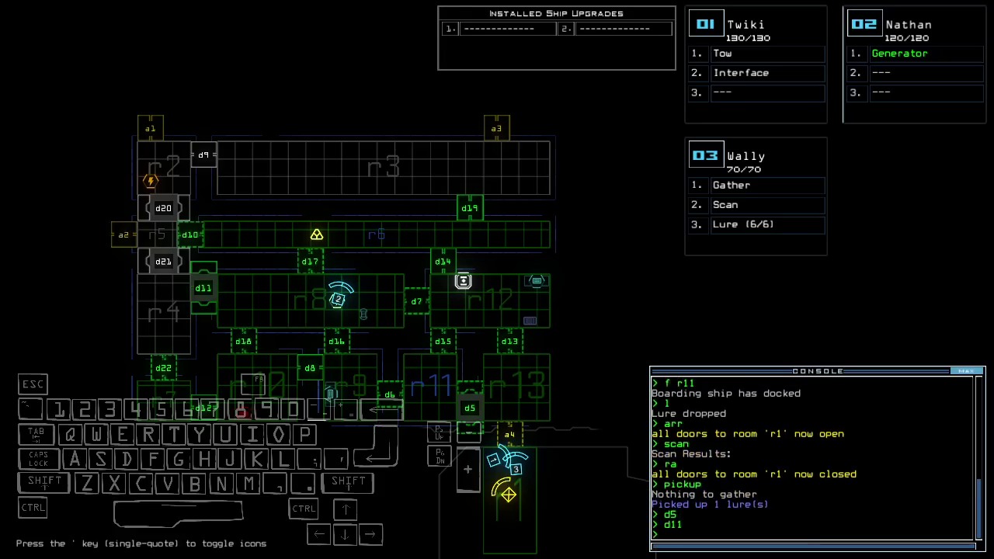
- Drive Wally forward, then open and reclose all doors to room r1
key("Tab")
key("Up")
type("arr")
key("Return")
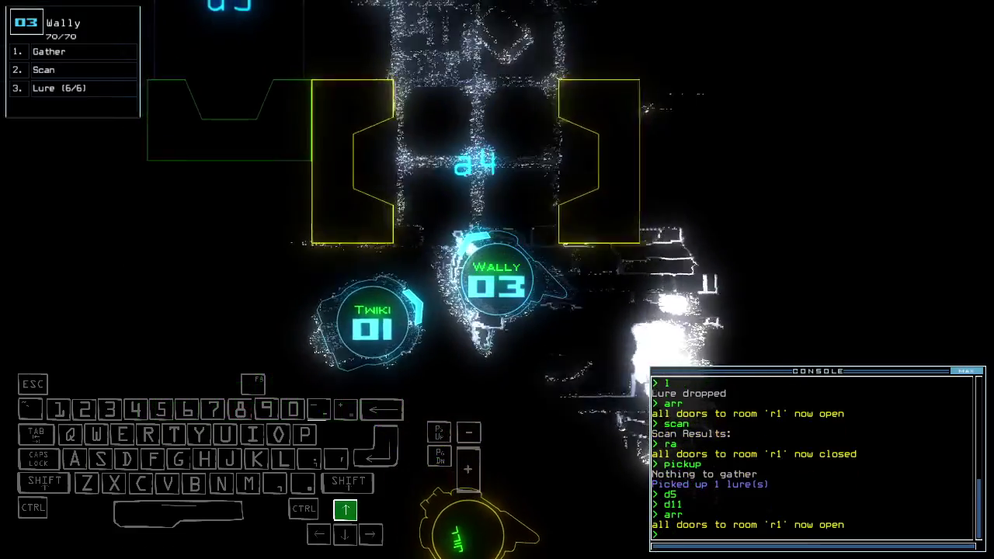
type("ra")
key("Return")
key("Tab")
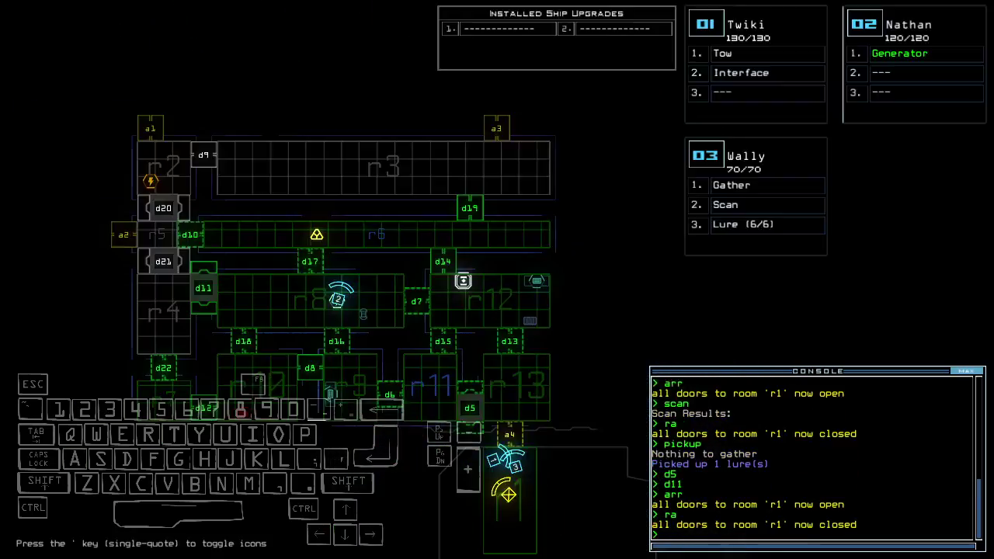
type("11")
- Submit the door d11 order and steer Nathan forward and right toward d11
key("Return")
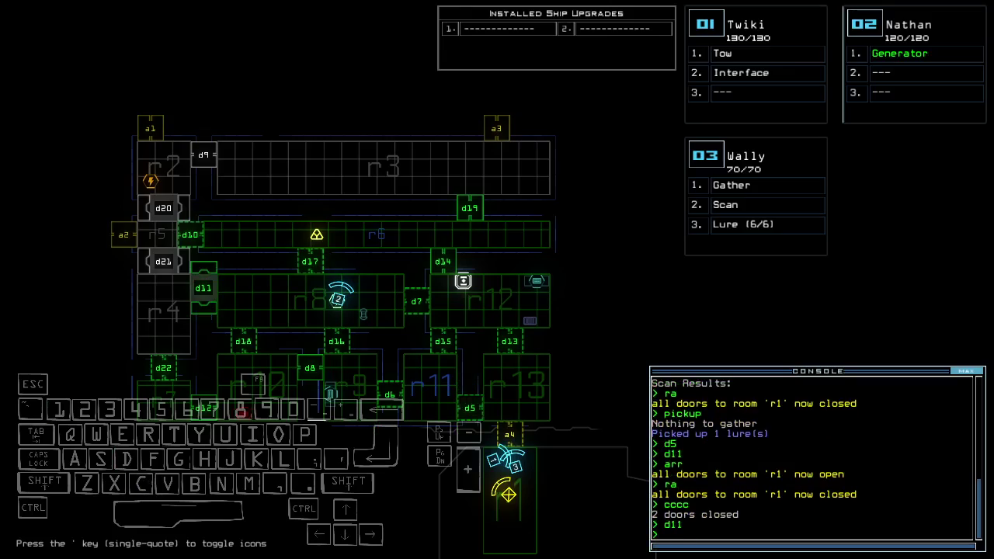
key("2")
key("Tab")
key("Up")
key("Right")
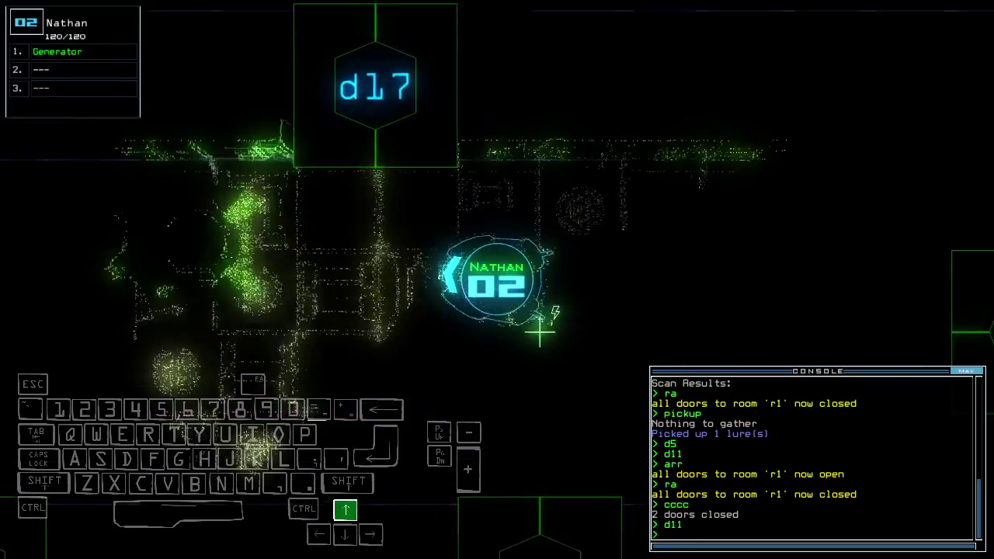
key("Up")
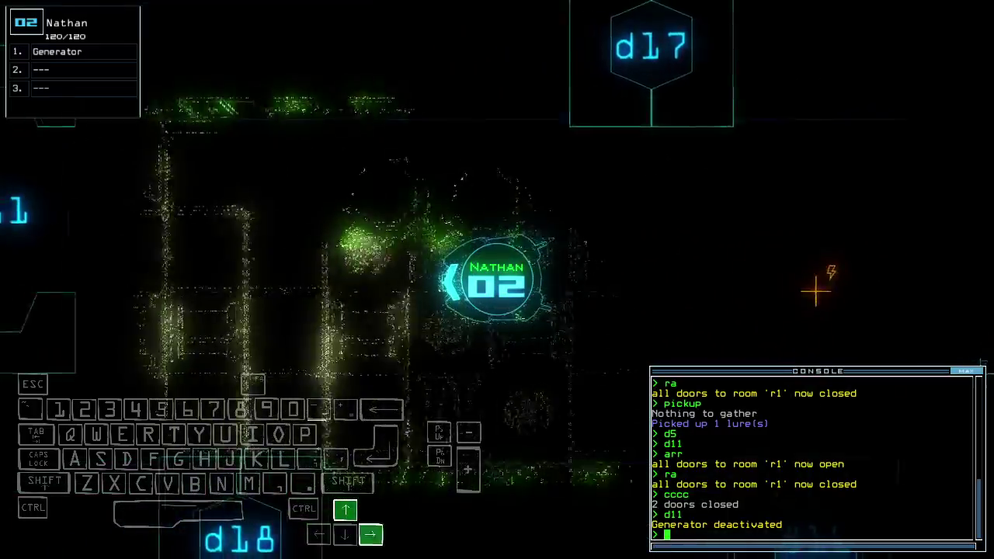
key("Left")
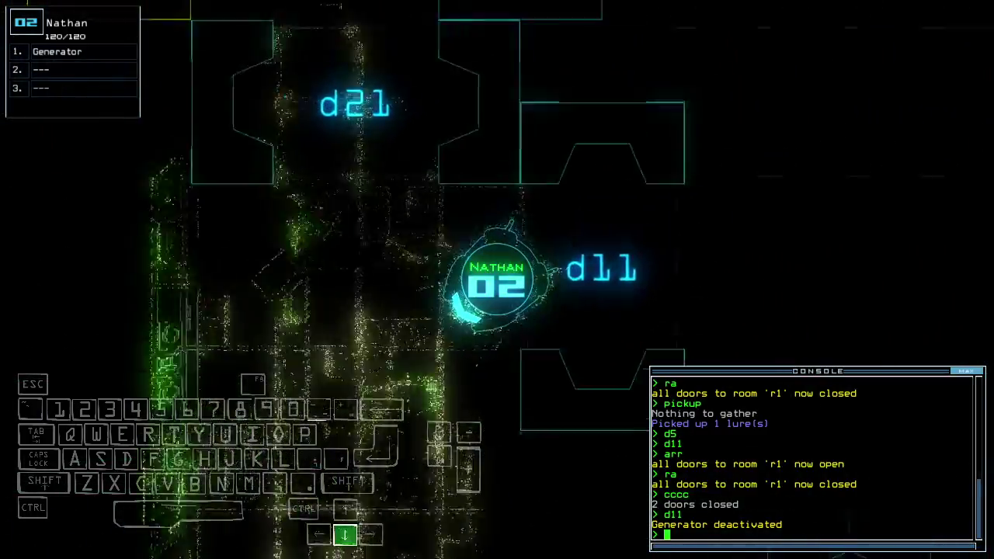
key("Tab")
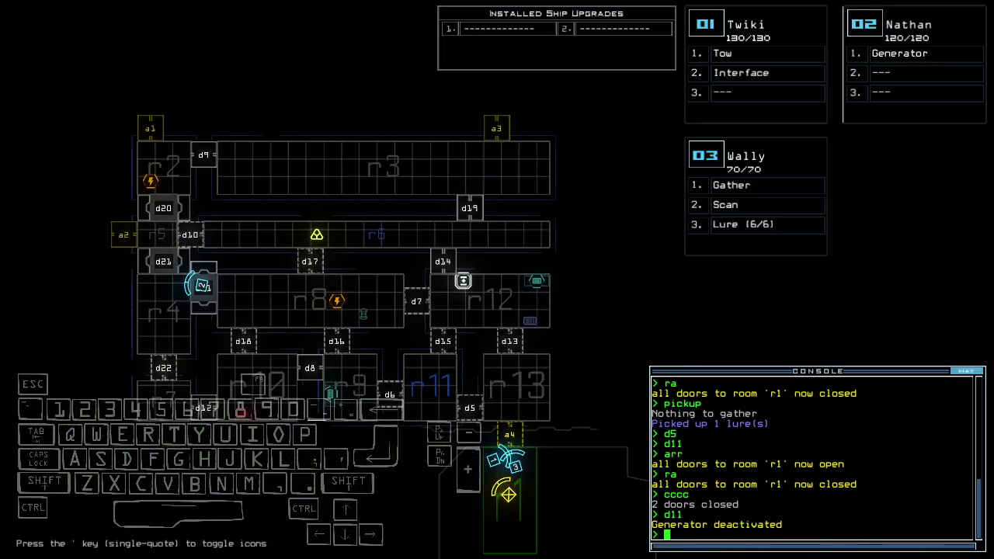
type("d")
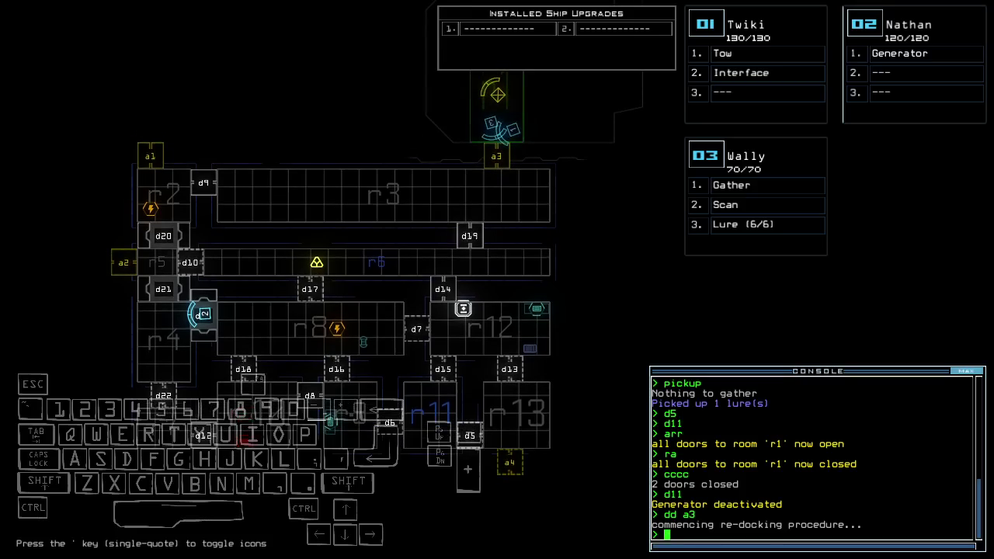
type("3arr")
- Open all r1 doors and drive Wally past the airlock doors through the doorway
key("Return")
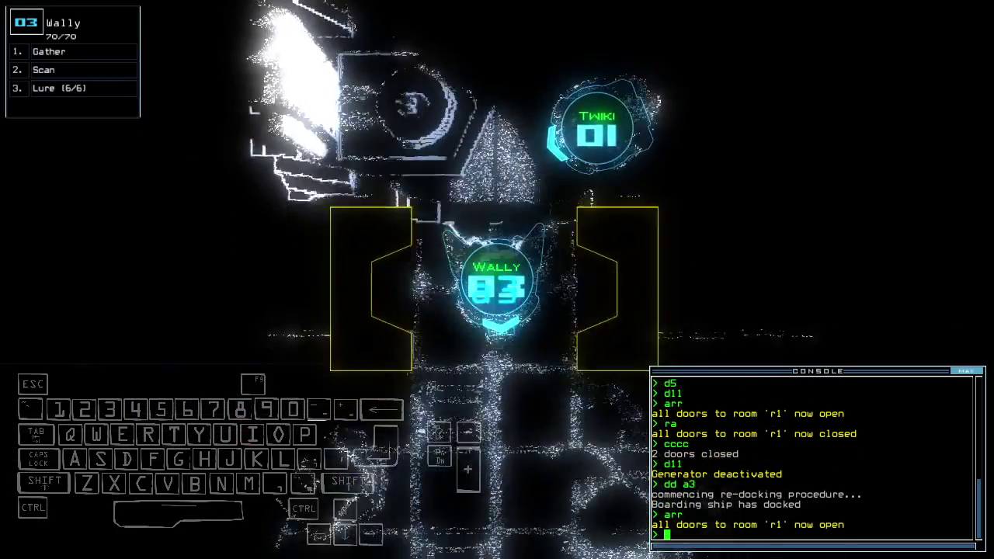
key("Left")
key("Up")
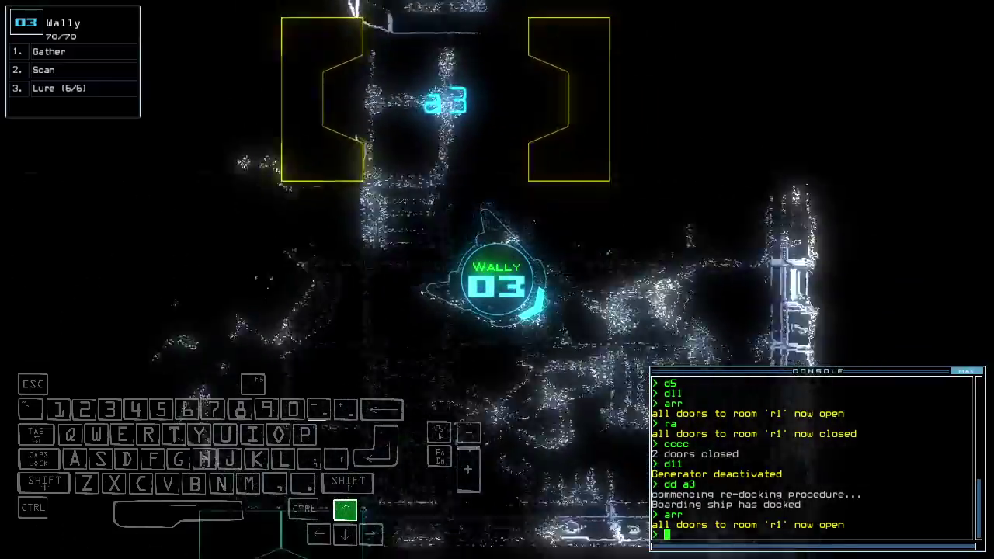
key("Right")
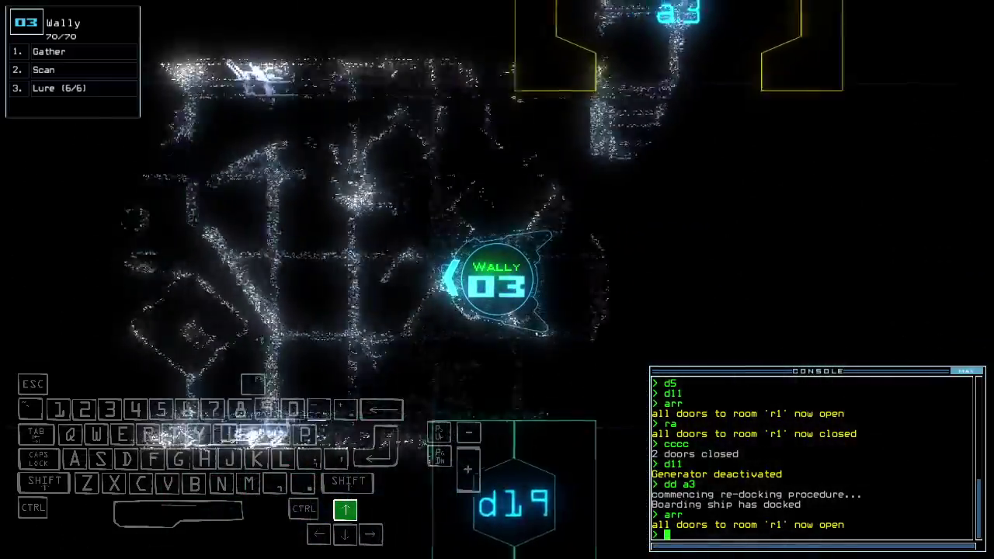
key("Tab")
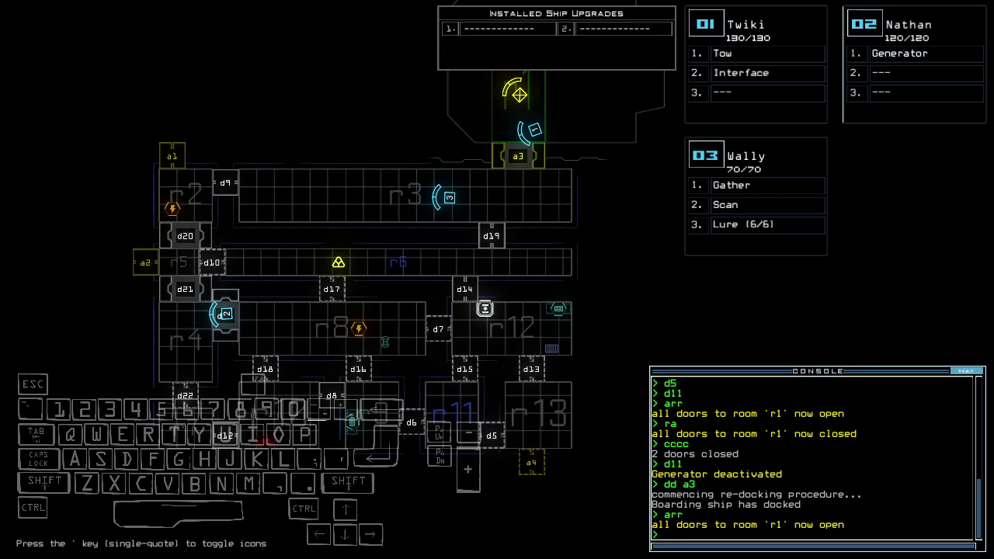
key("3")
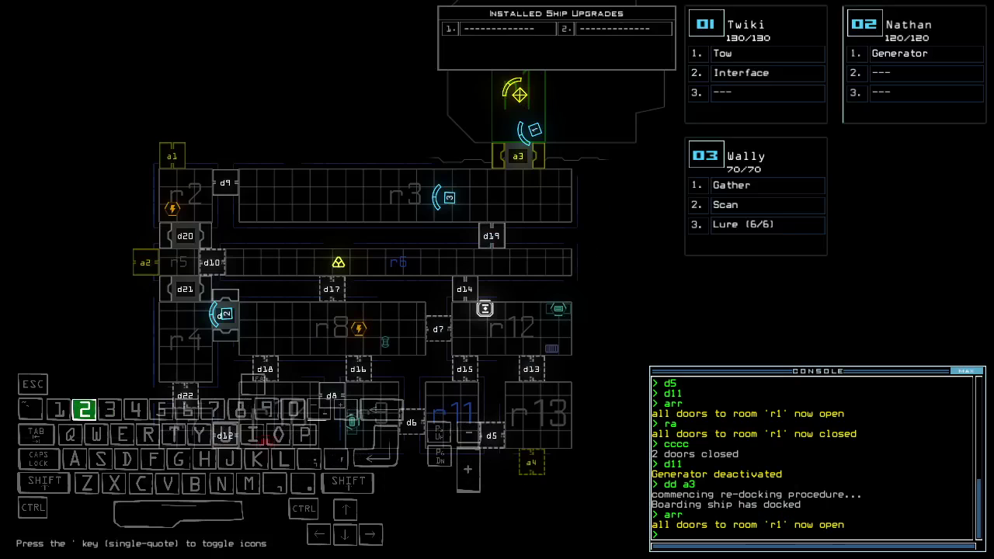
- Steer Wally through the room toward the new structure, then order it back to r1
key("3")
key("Right")
key("Up")
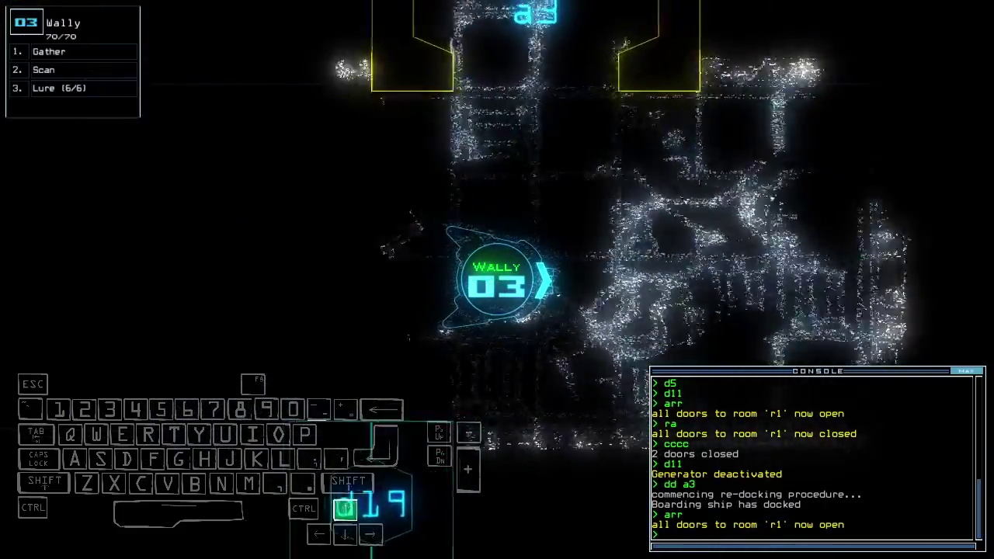
key("Left")
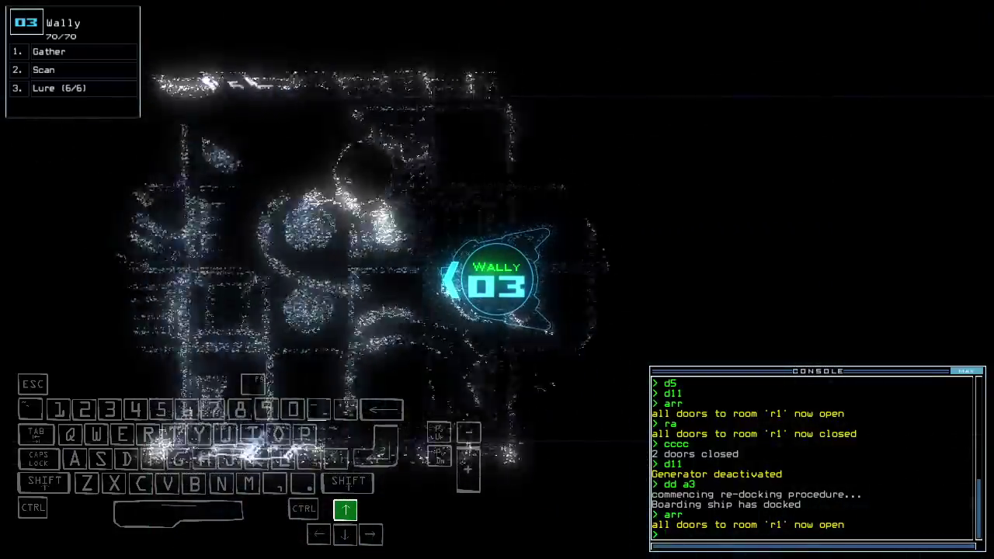
key("Left")
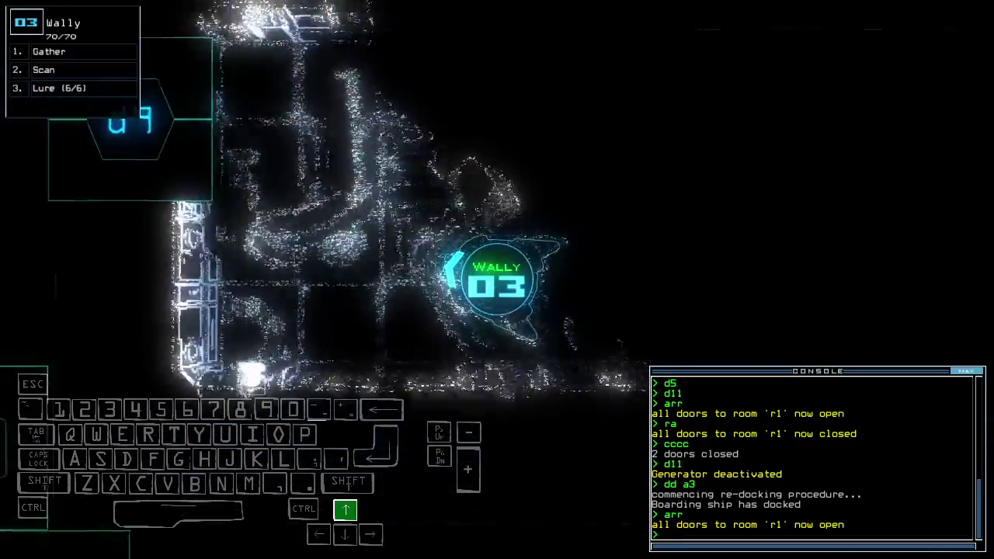
key("Right")
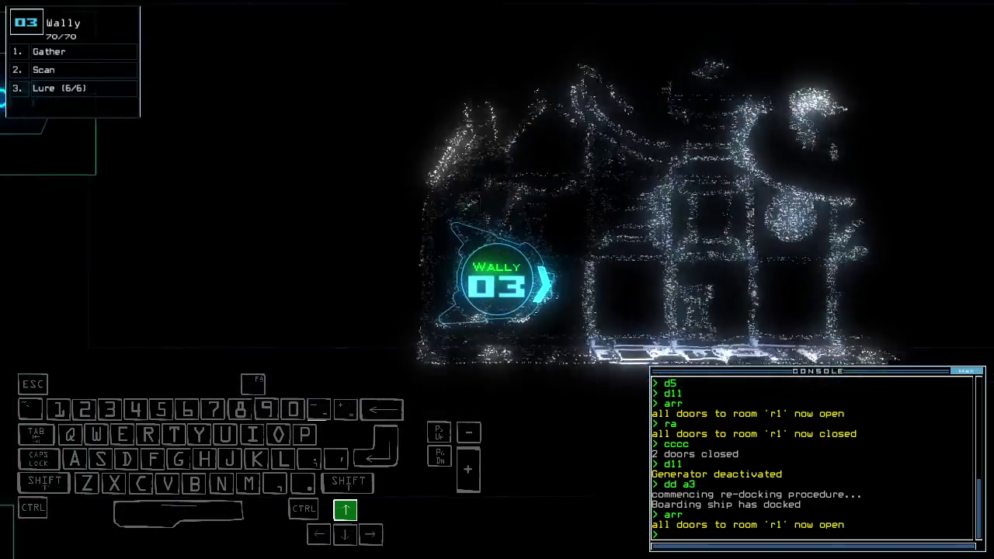
type("back")
key("Return")
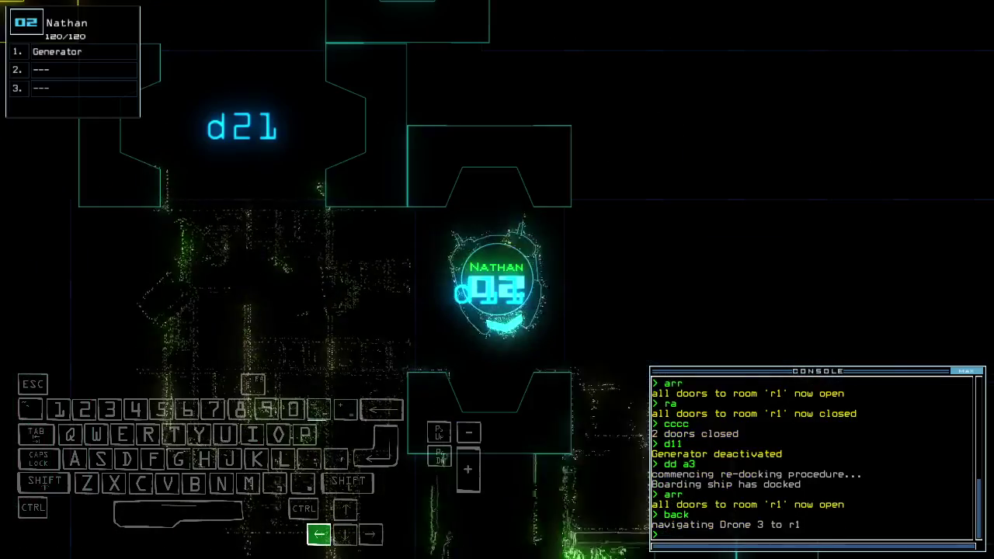
- Drive Nathan past d11 and activate the generator
key("Tab")
key("Down")
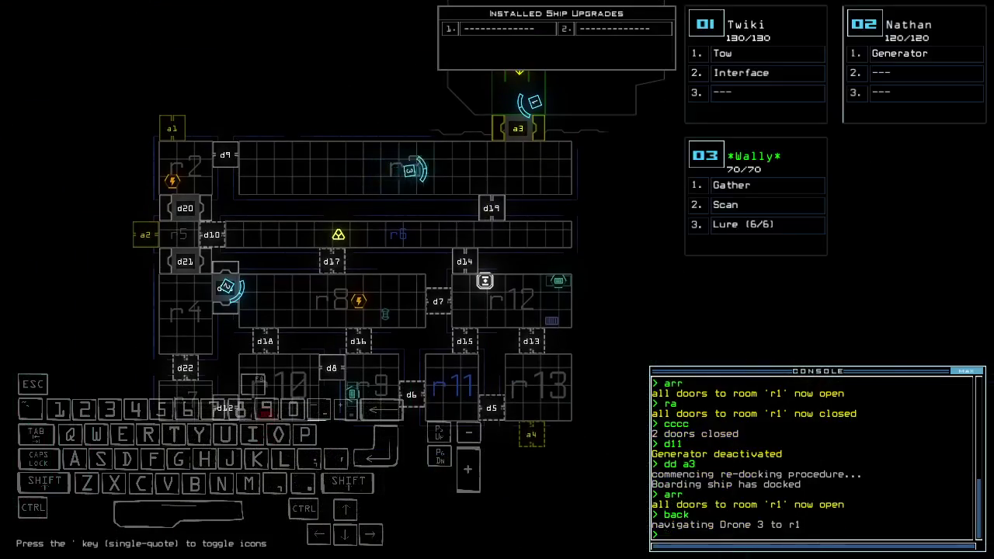
key("Tab")
key("Tab")
key("Down")
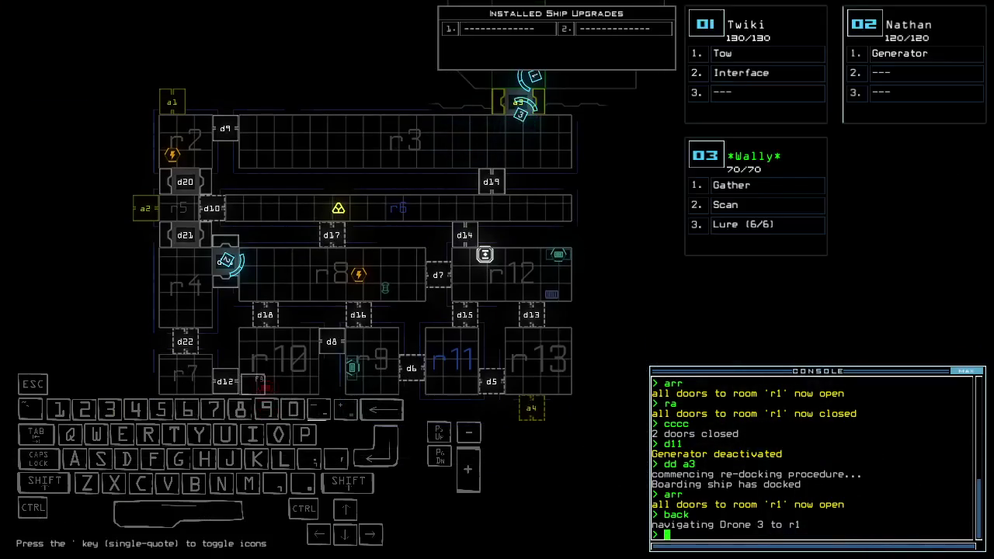
key("Tab")
key("Up")
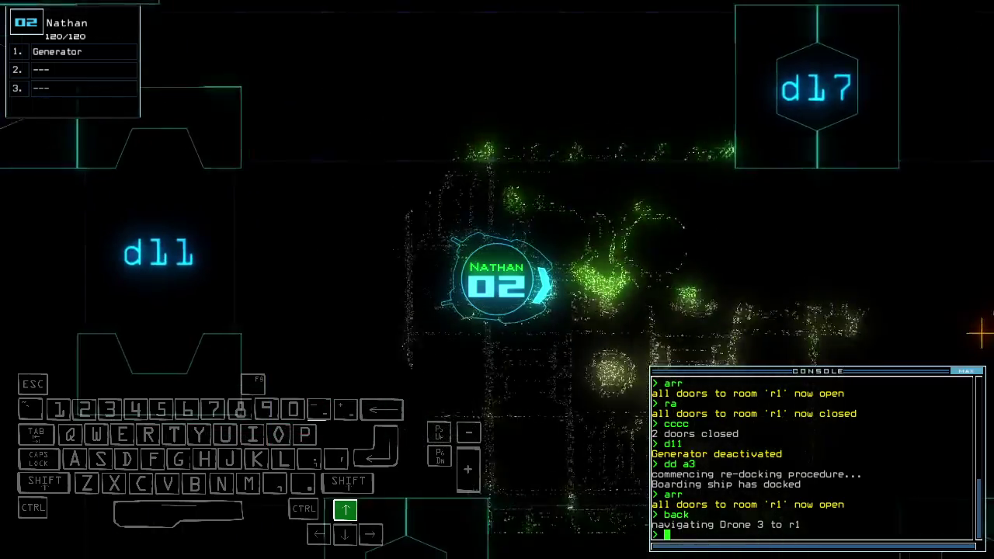
type("ge")
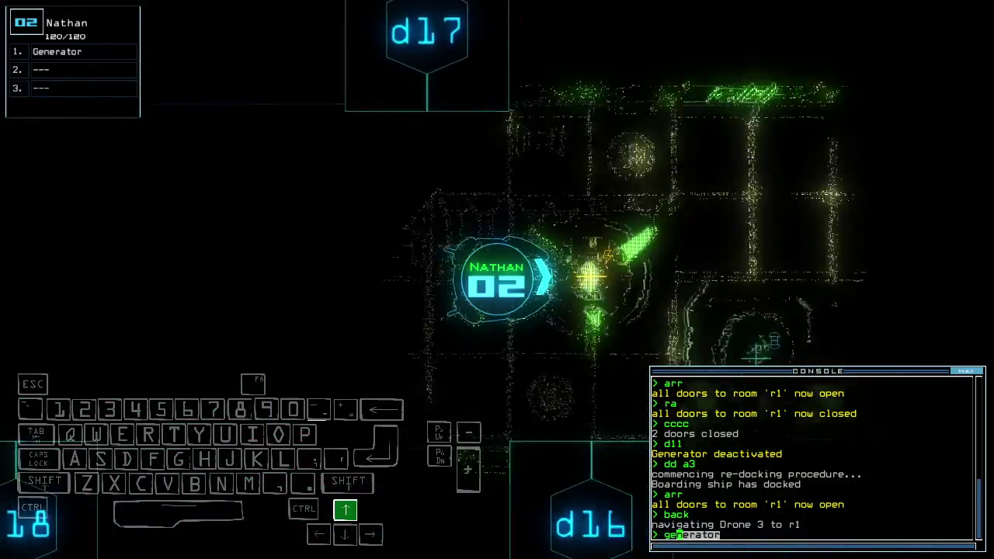
key("Return")
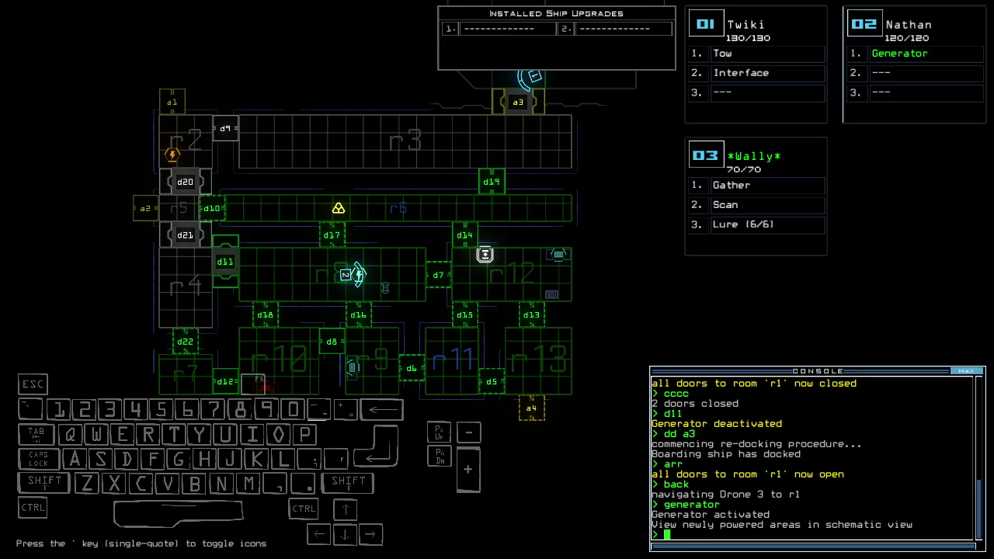
type("d5")
- Close door d5, re-dock the shuttle at a4, and reactivate the generator with Nathan
key("Return")
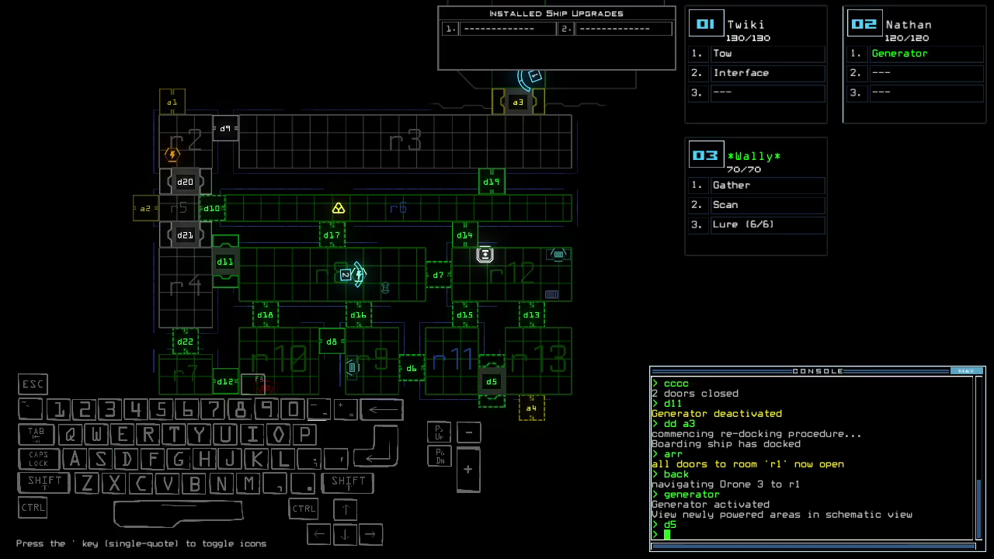
type("dd a4")
key("Return")
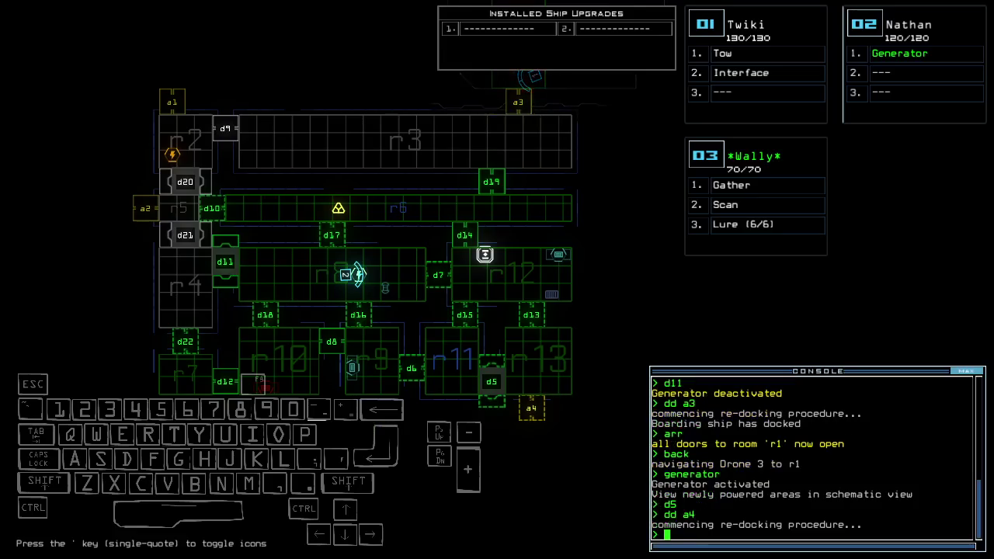
key("Up")
key("Down")
type("g")
key("Return")
key("Down")
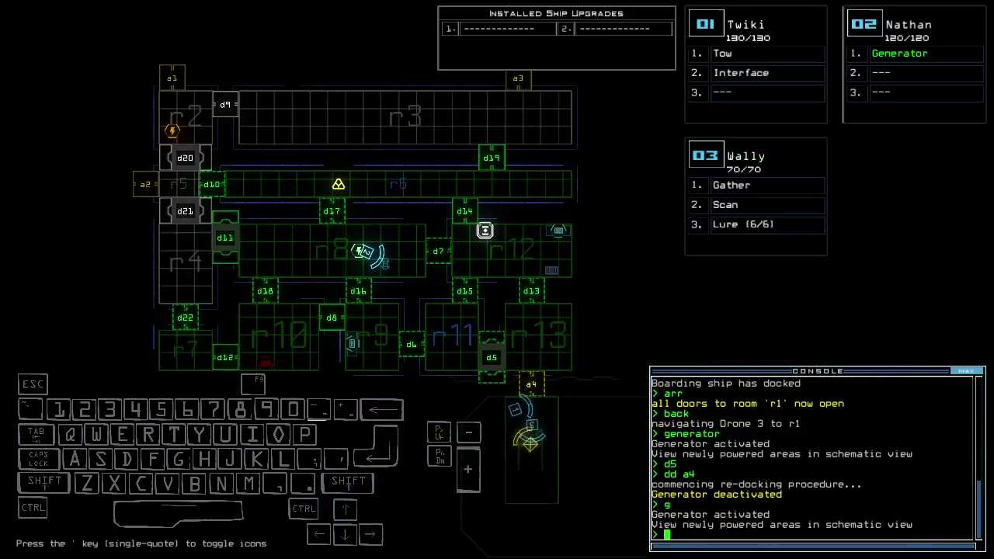
- Open all doors to room r1, drive Wally toward the shuttle and close two doors
key("3")
key("Left")
key("Up")
type("arr")
key("Return")
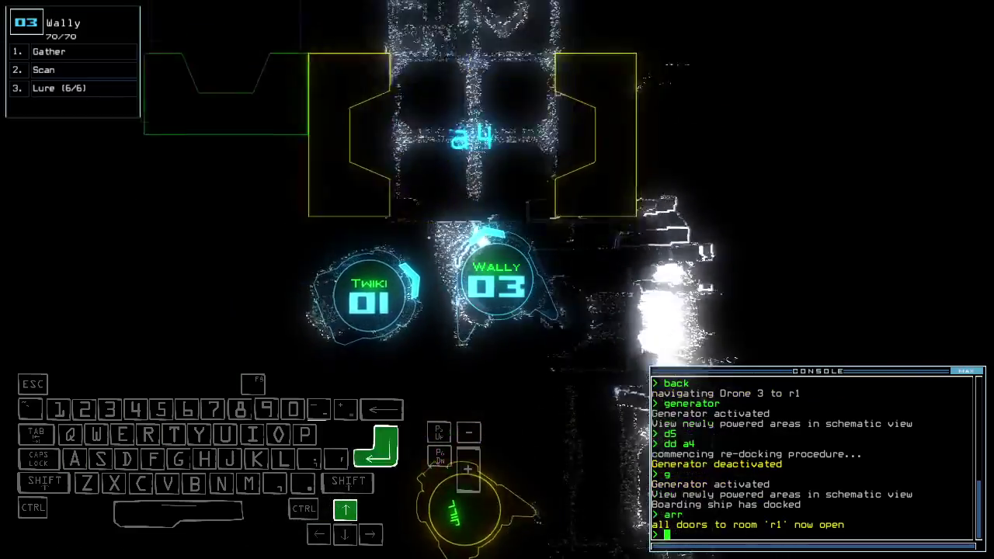
key("Down")
type("cccc")
key("Return")
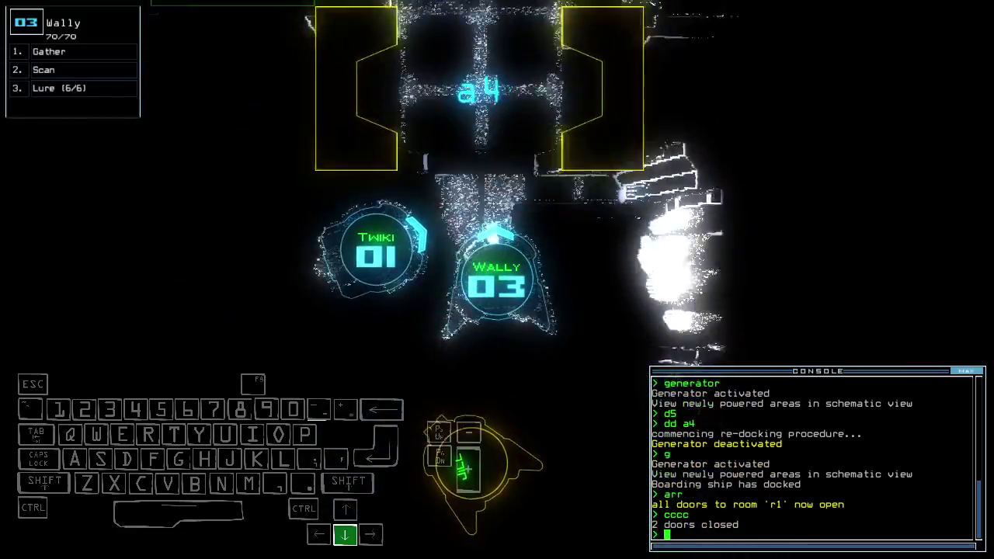
- Back Wally into the shuttle, then seal room r1 and the a4 shuttle door
key("Up")
key("Down")
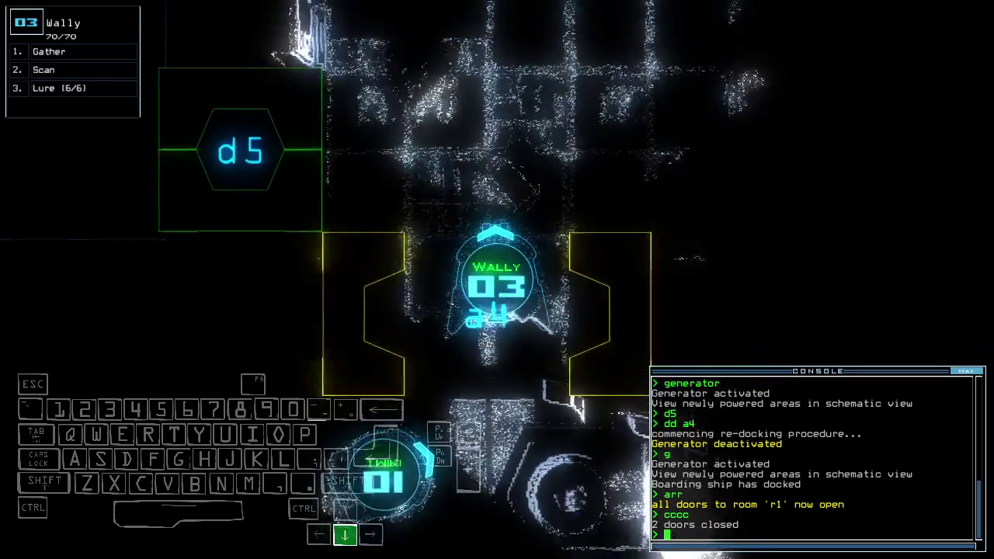
key("space")
type("ra")
key("Return")
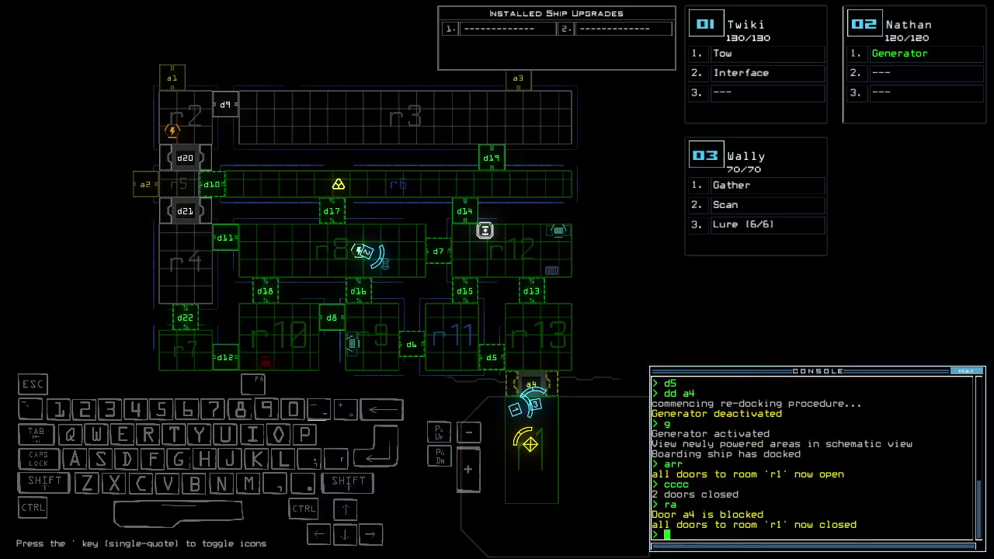
key("space")
key("space")
type("dd a2")
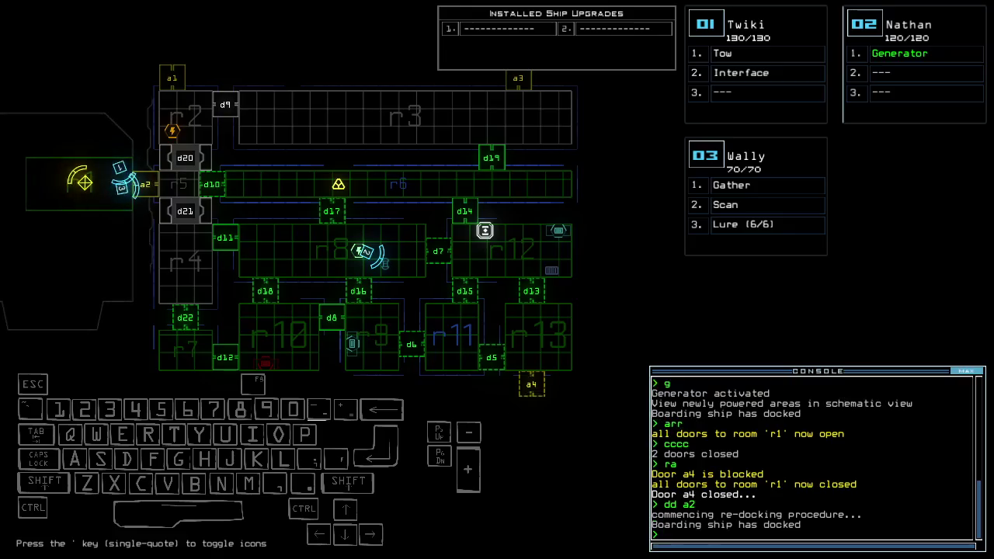
- Open all doors to shuttle room r1 with 'arr'
key("space")
key("Up")
type("arr")
key("Return")
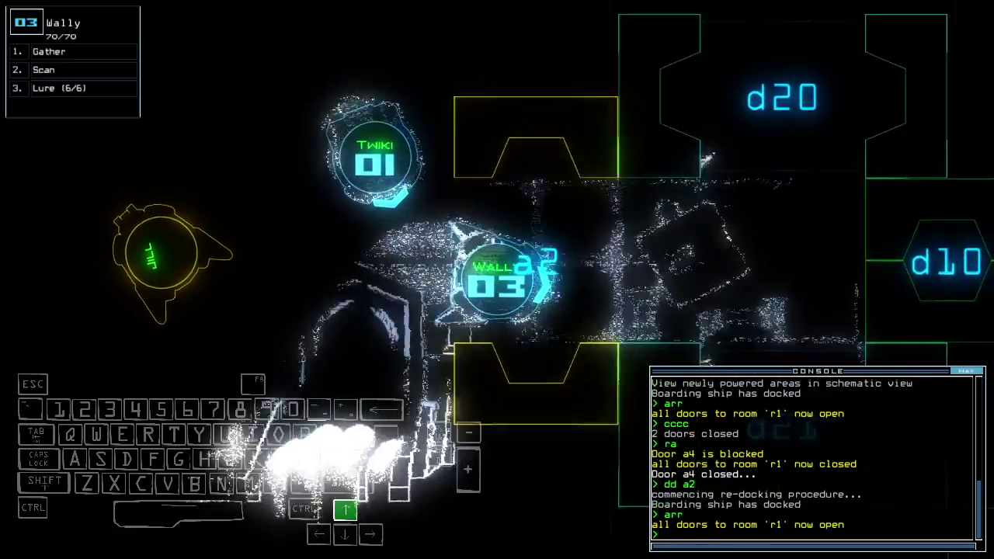
key("Right")
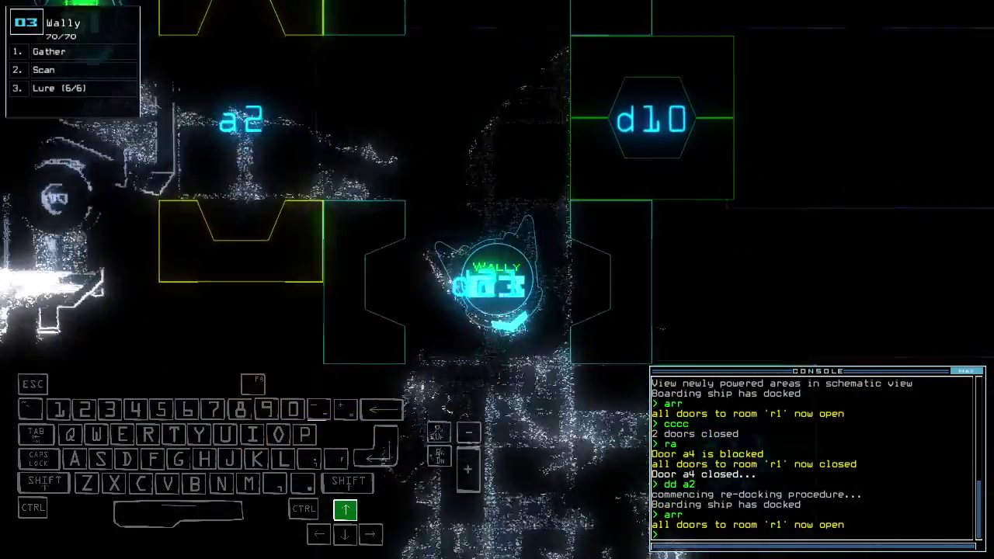
- Open doors d22 and d12 and drive Wally through d22
key("Left")
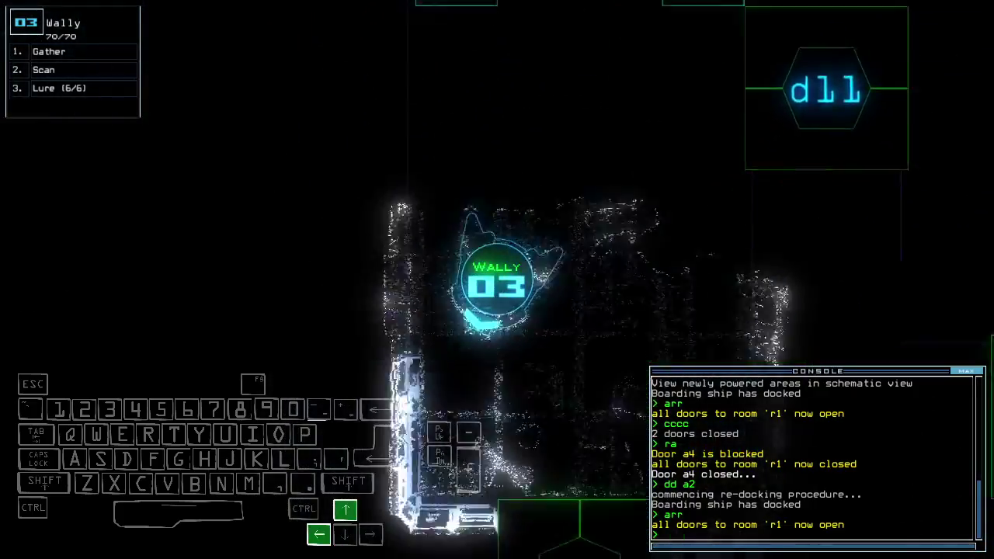
type("d22")
key("Return")
key("Up")
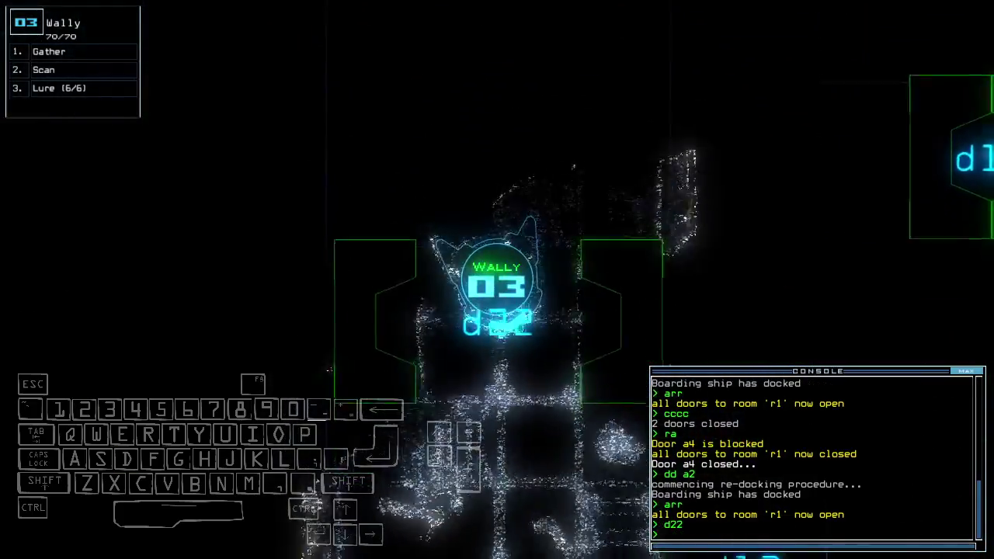
type("d12")
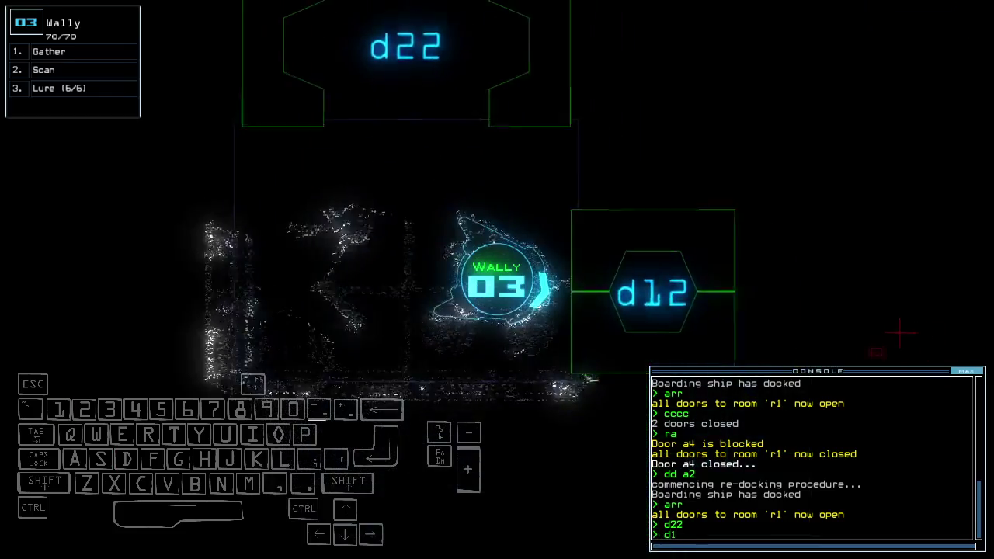
key("Return")
key("space")
- Steer Wally through the doorway and close the doors behind it with 'cccc'
key("Up")
key("Right")
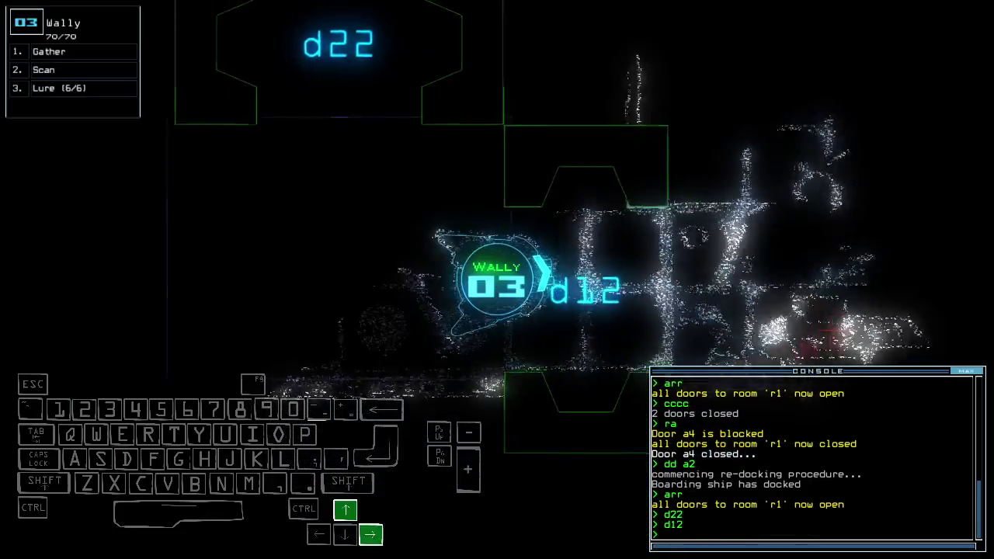
key("Down")
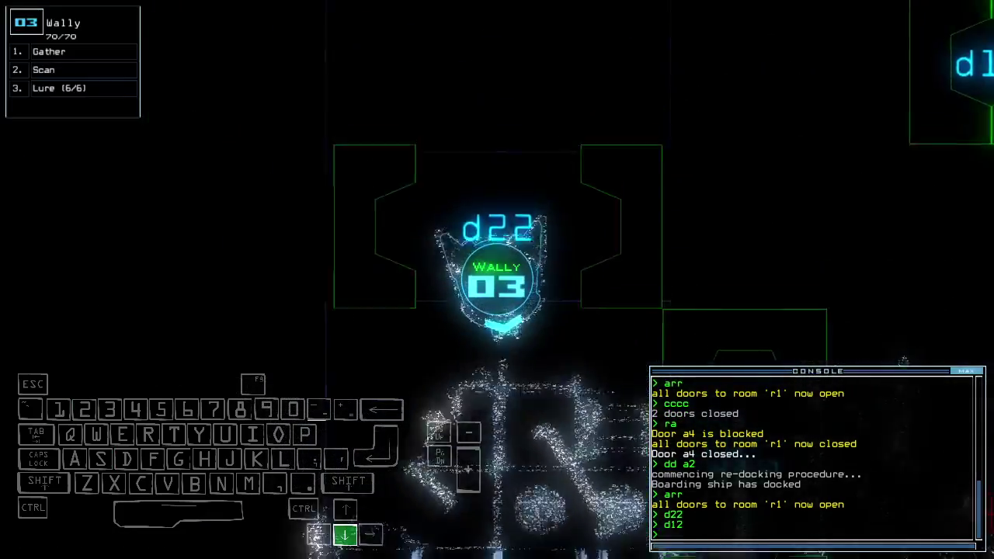
type("cccc")
key("Return")
key("space")
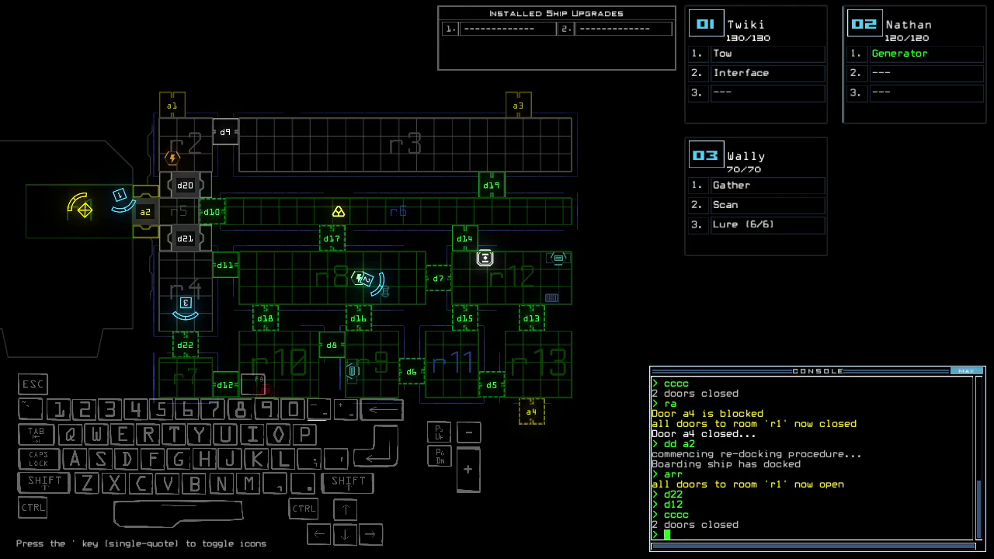
key("3")
key("Down")
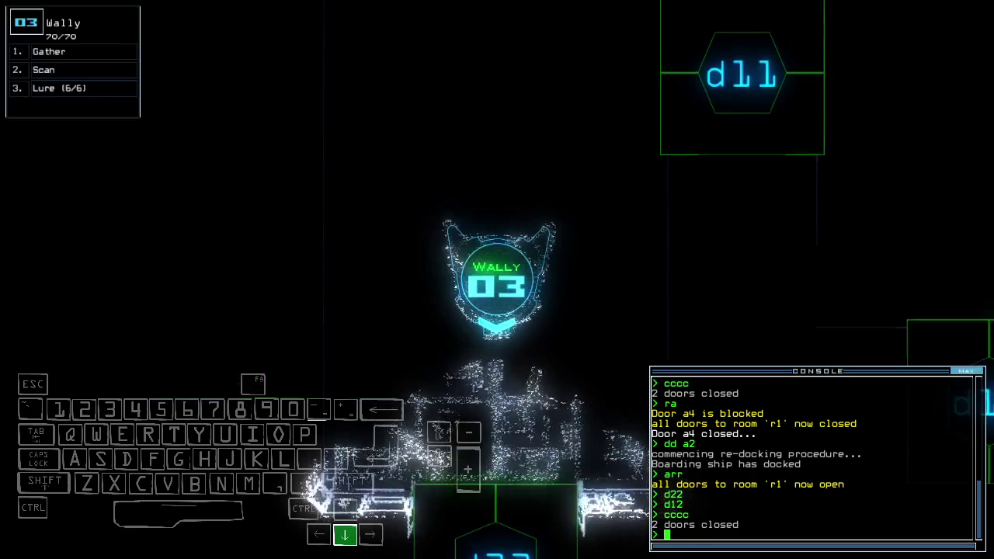
- Vent room r13 to space through airlock a4 with 'irradiate r13 a4'
key("Tab")
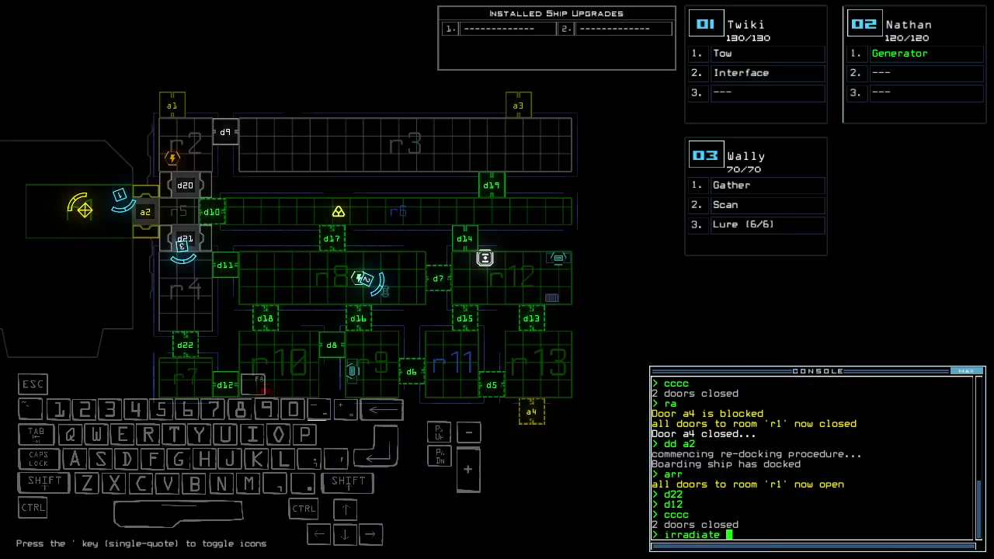
type("a4")
key("Return")
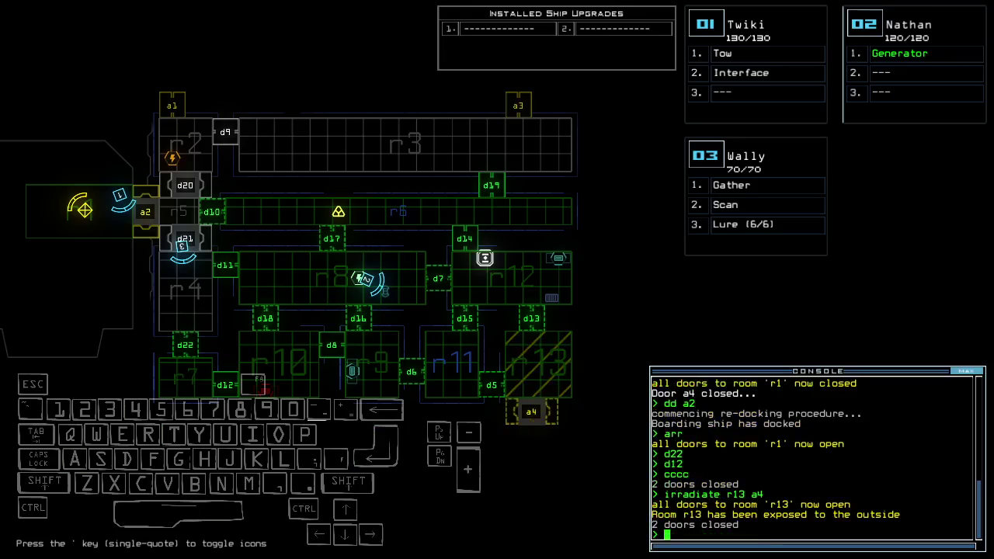
key("3")
key("Down")
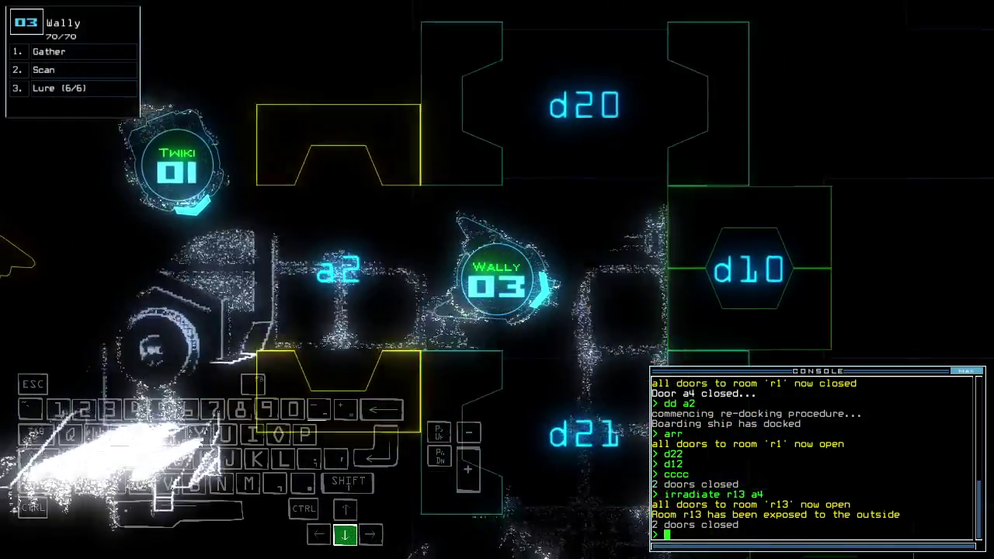
type("ra")
- Close r1's doors and airlock a4, then re-dock the shuttle at a3
key("Return")
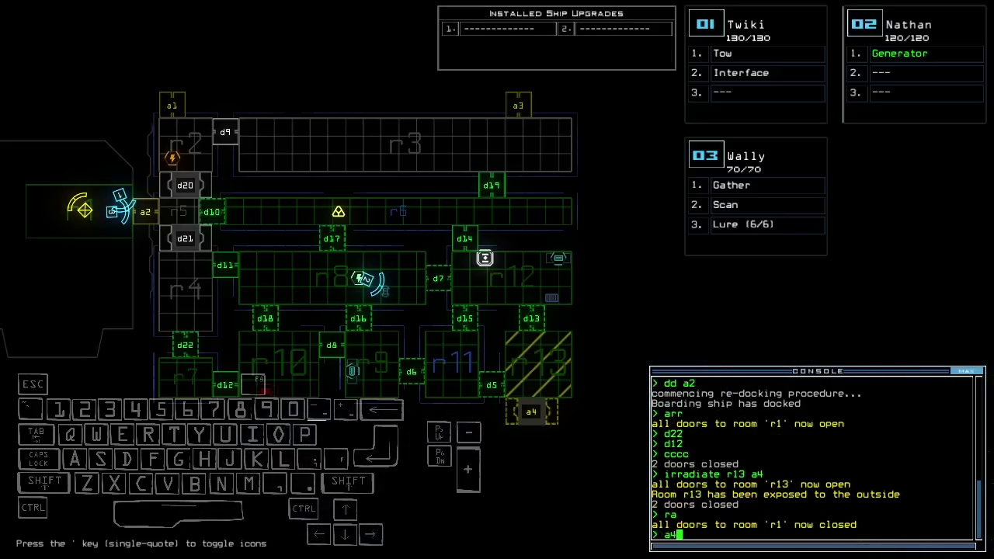
key("Return")
type("dd a3")
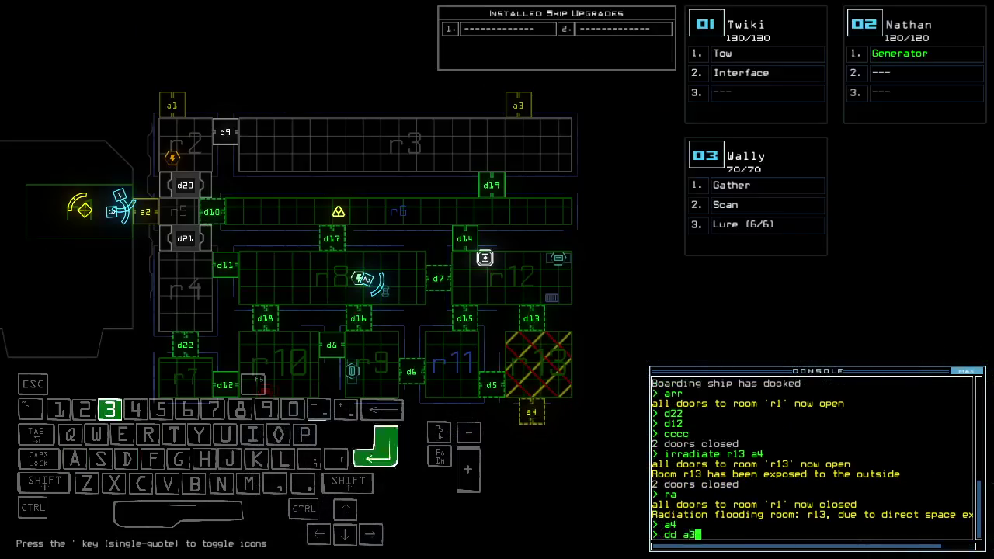
key("Return")
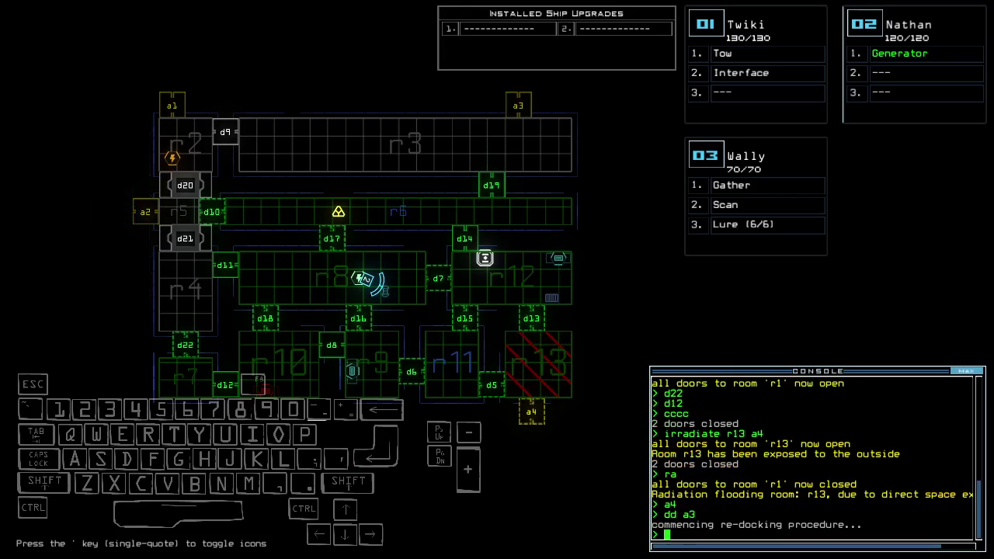
type("d17")
- Open door d17 and drive Nathan forward
key("Return")
key("2")
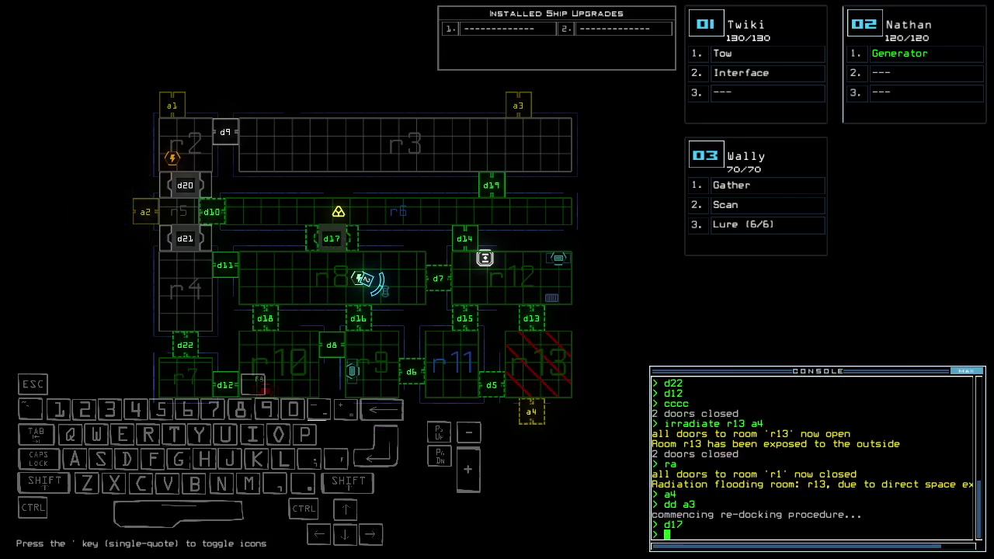
key("Up")
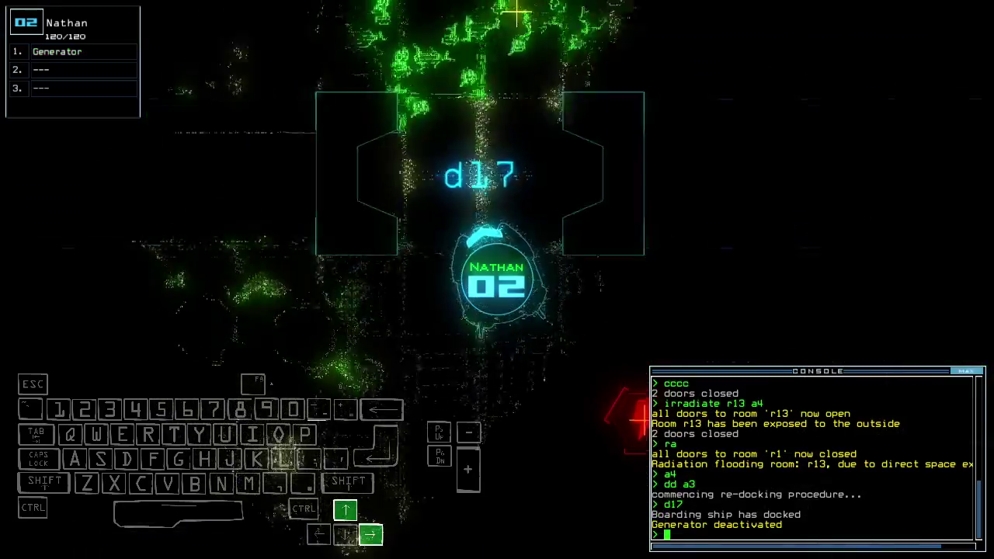
key("space")
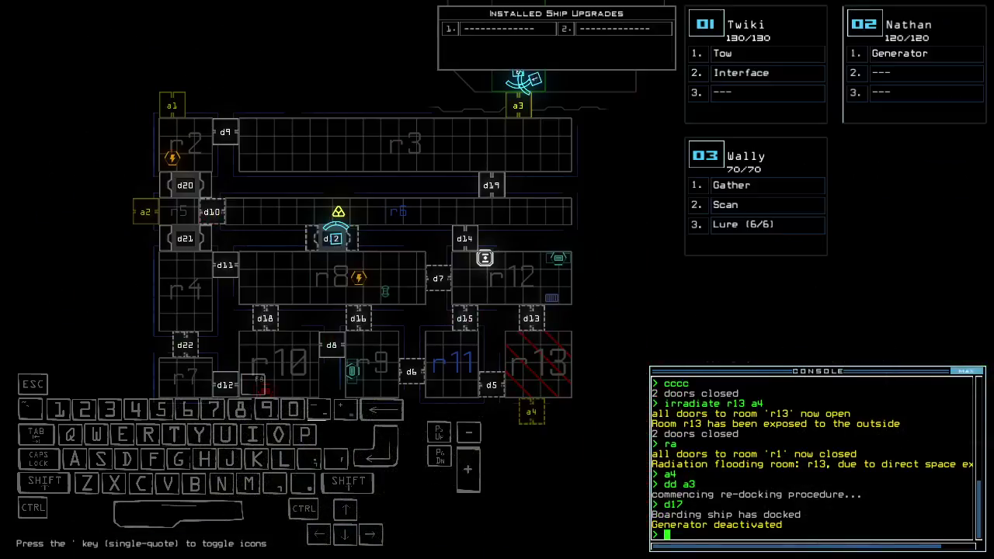
- Open all r1 doors, check the mission time, and drive Wally forward
key("3")
key("Up")
type("arr")
key("Return")
type("te")
key("Return")
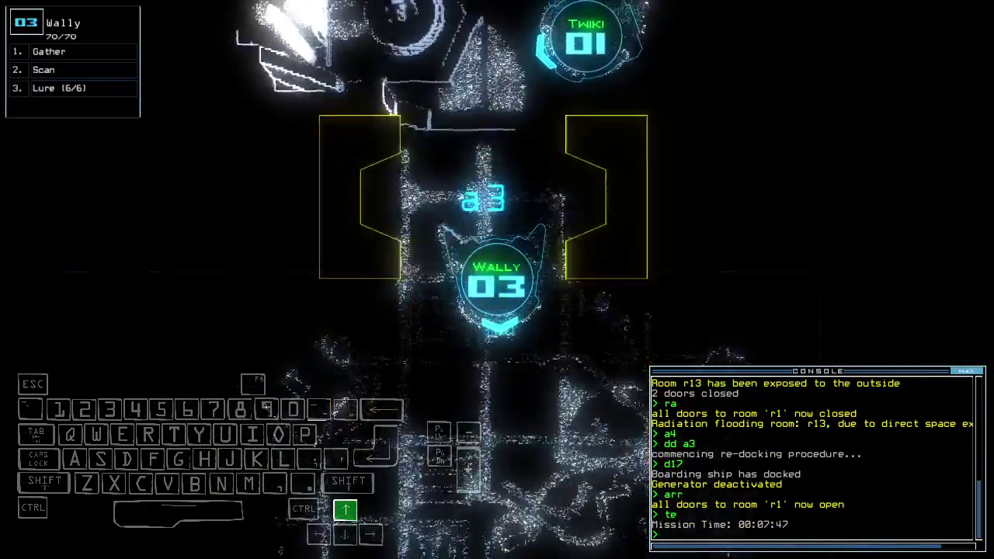
key("space")
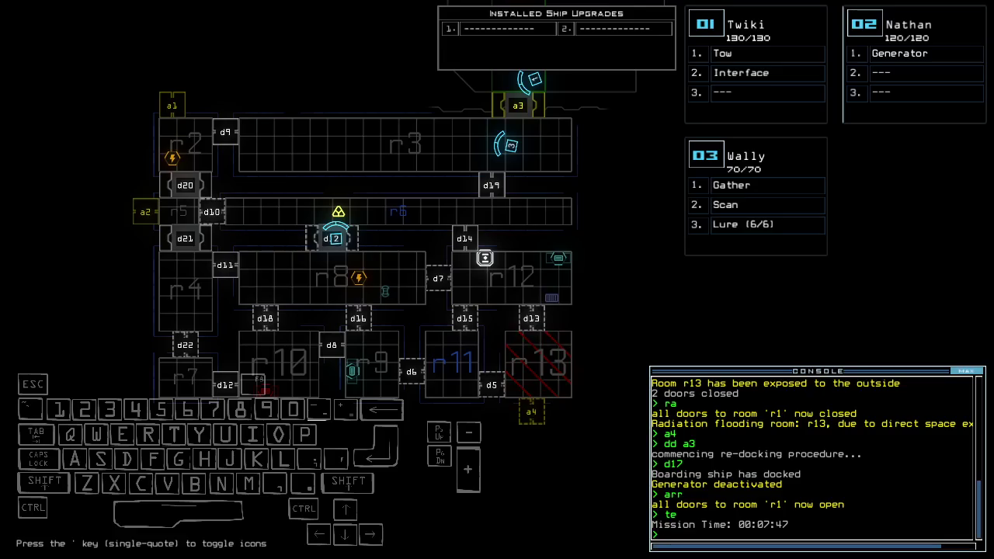
key("space")
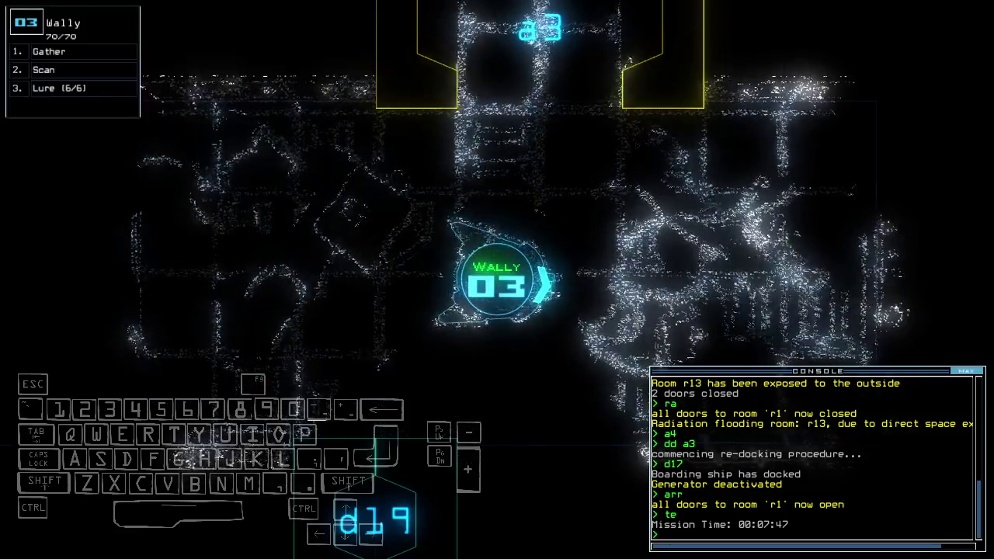
key("Up")
key("Left")
key("Down")
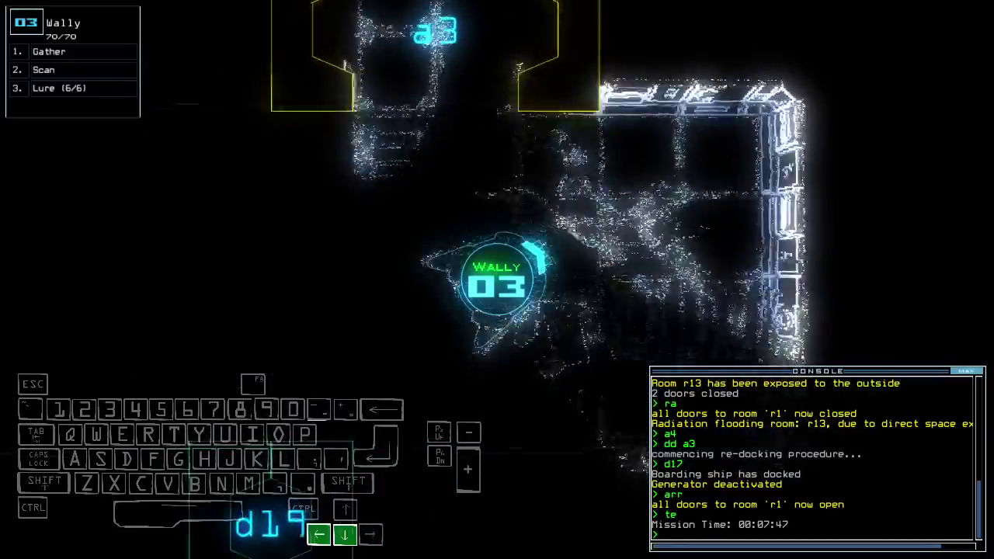
key("Up")
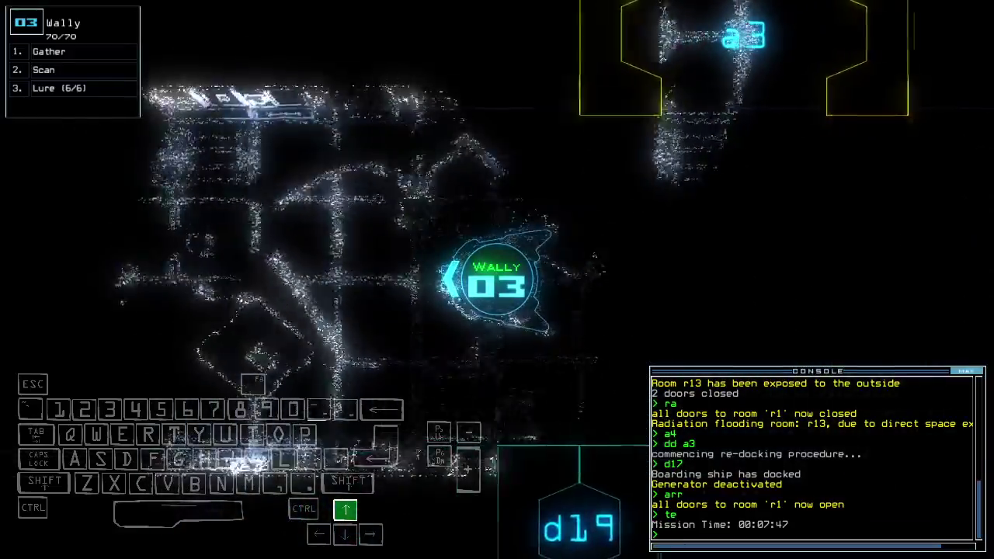
key("Up")
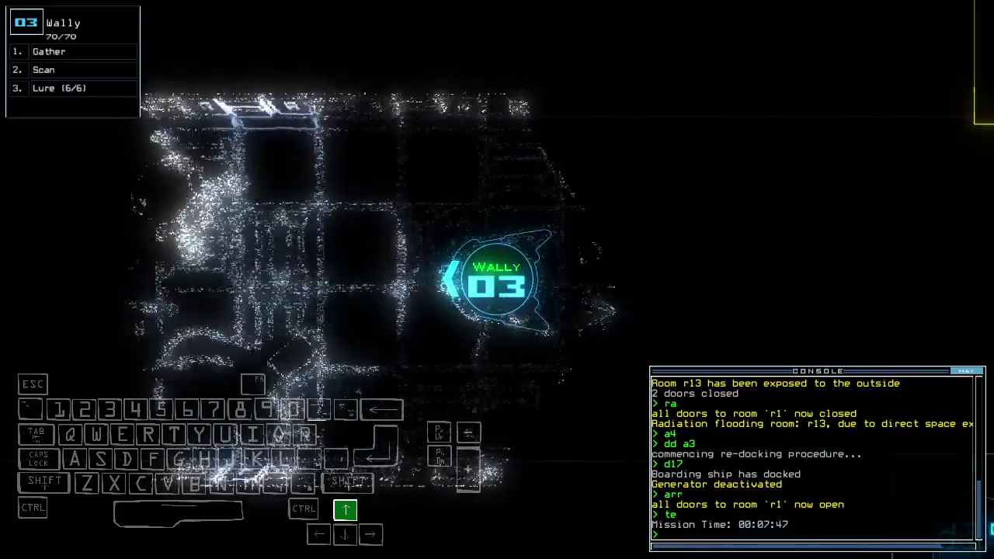
- Have Nathan switch the generator on, then pause and resume the game
key("2")
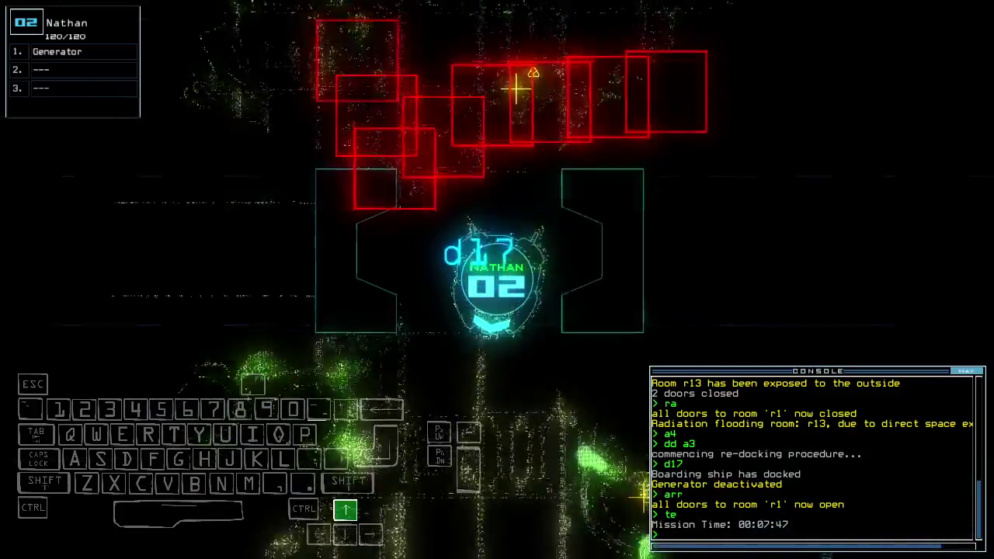
type("ge")
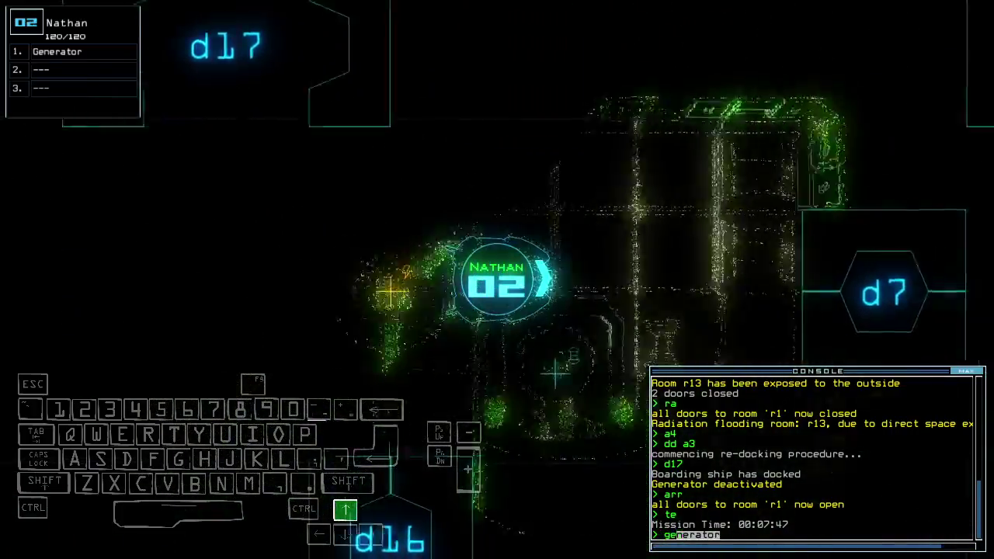
key("Return")
key("3")
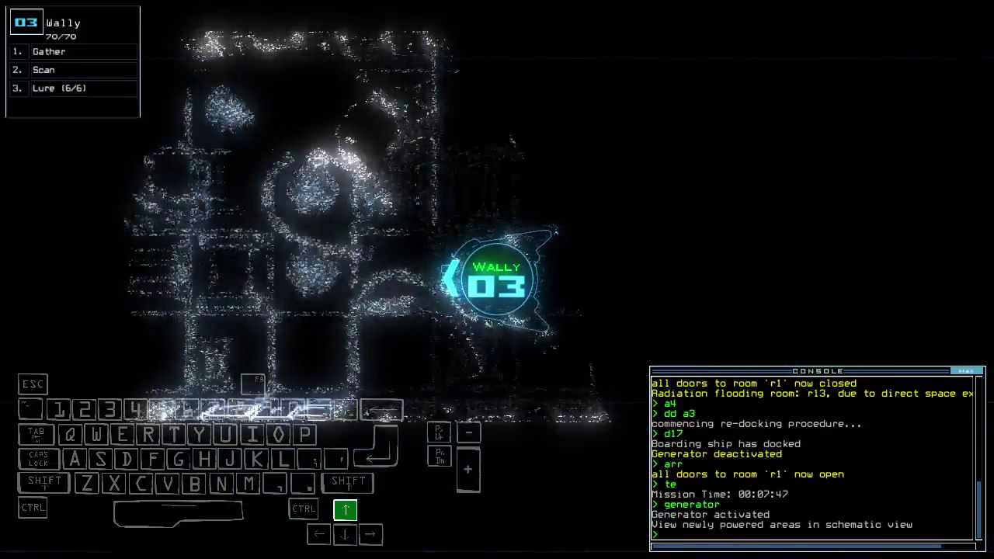
key("Up")
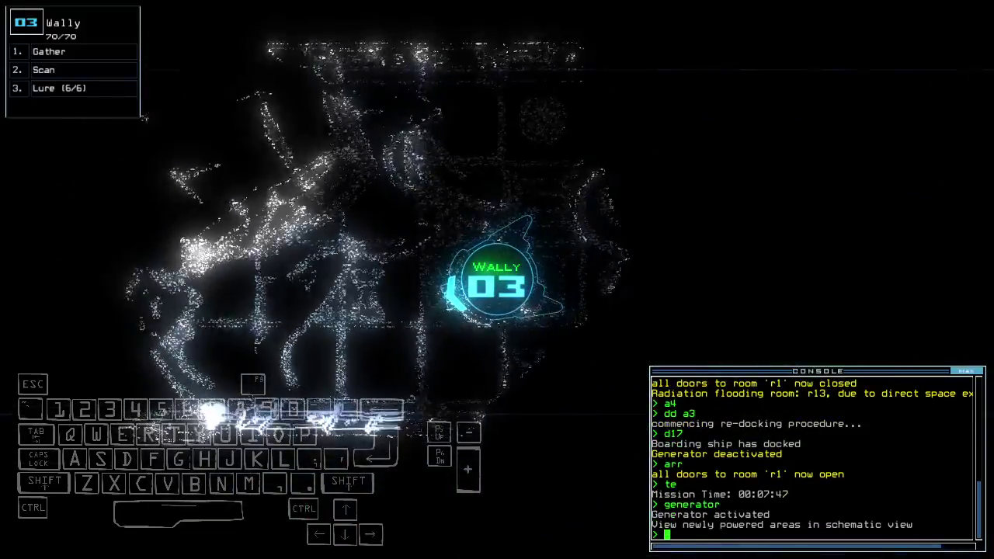
key("Escape")
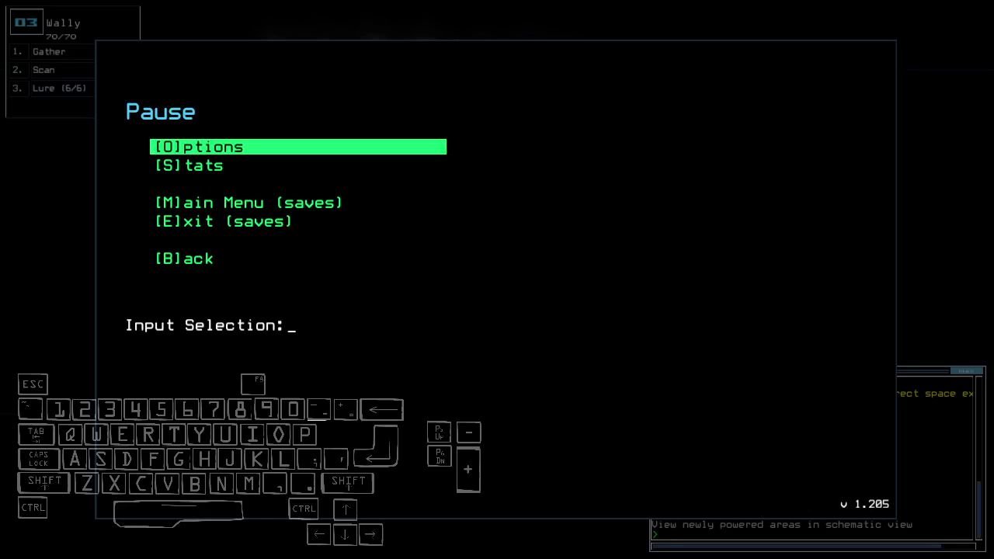
key("Escape")
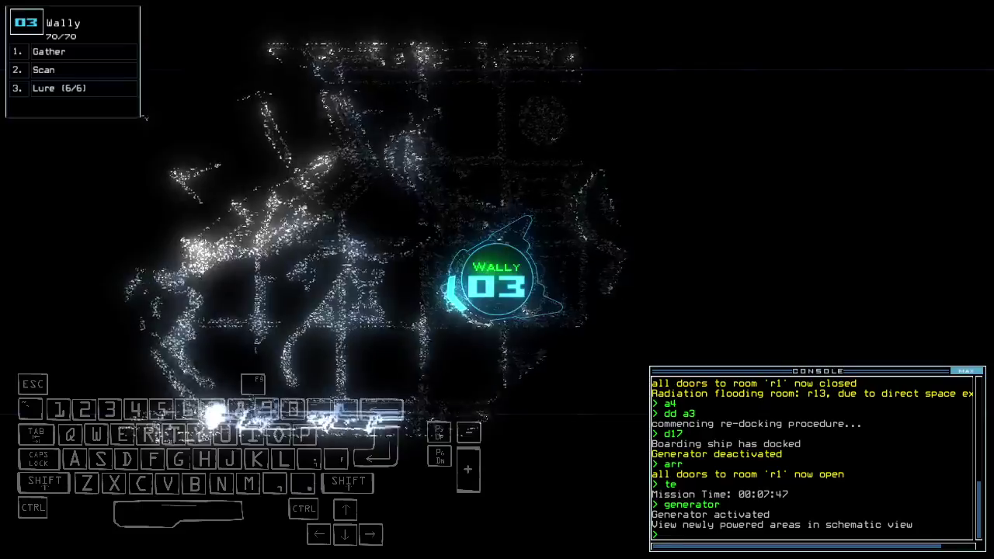
- Send Wally back toward room r1 with 'back' and open door d11
key("Up")
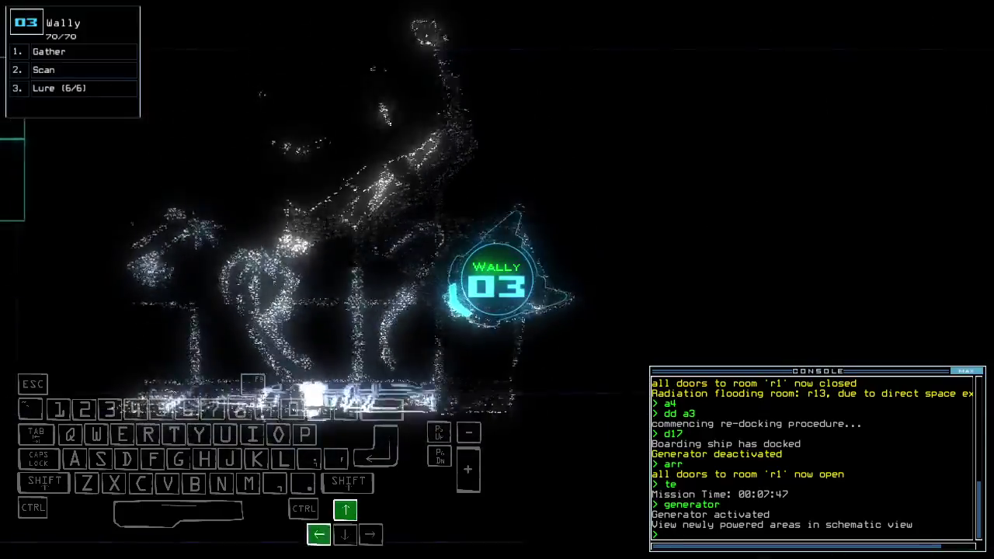
key("Right")
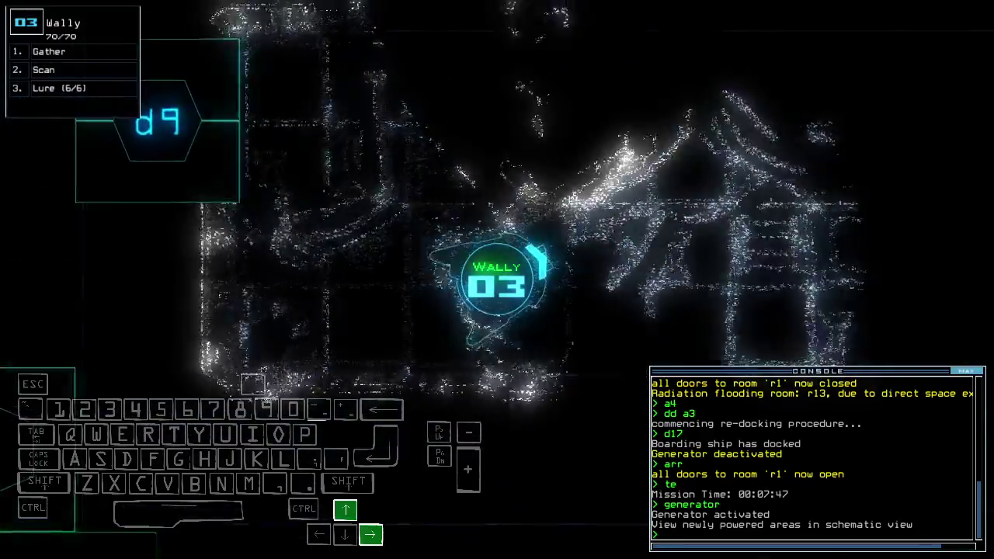
type("back")
key("Return")
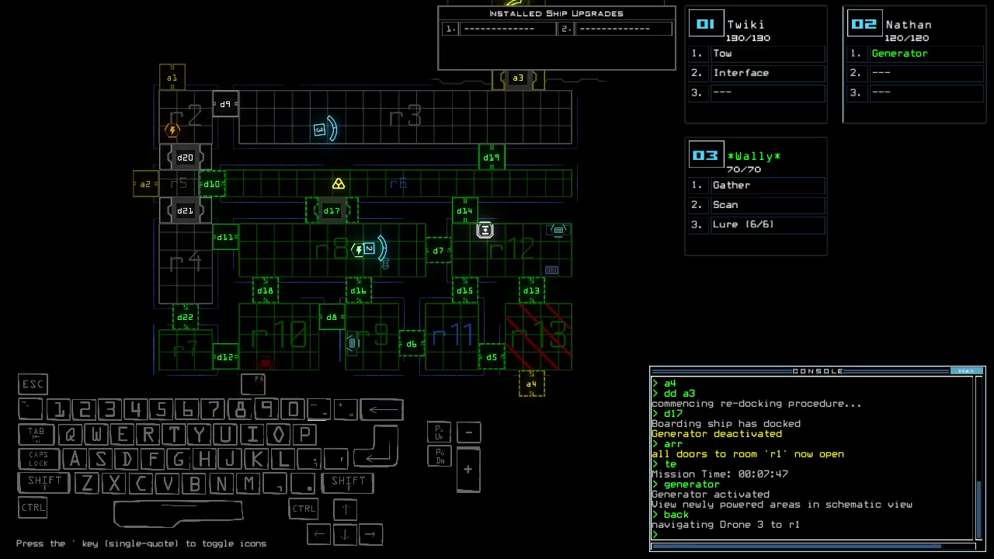
type("1")
key("Return")
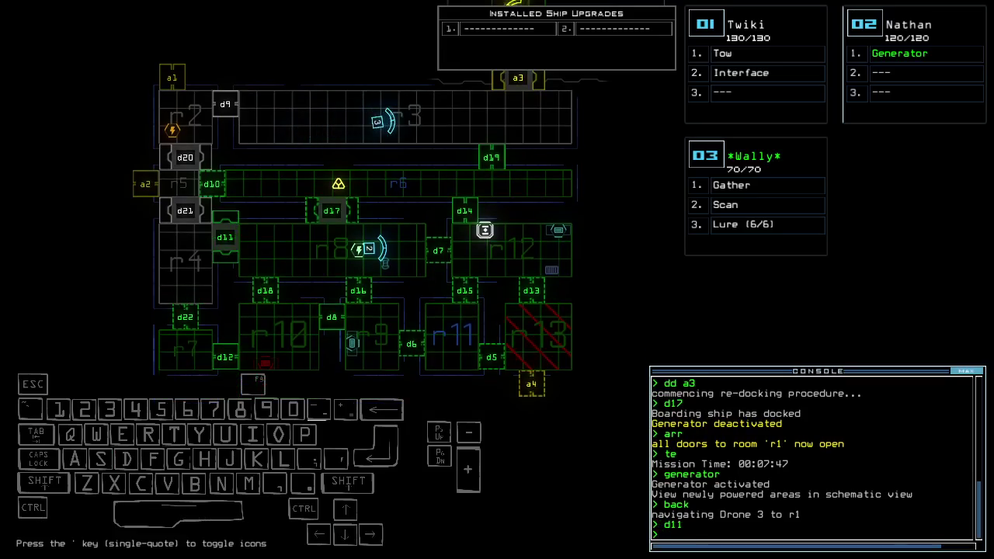
- Redock at airlock a2 with 'dd a2', toggle door d6, and open r1's doors
key("Tab")
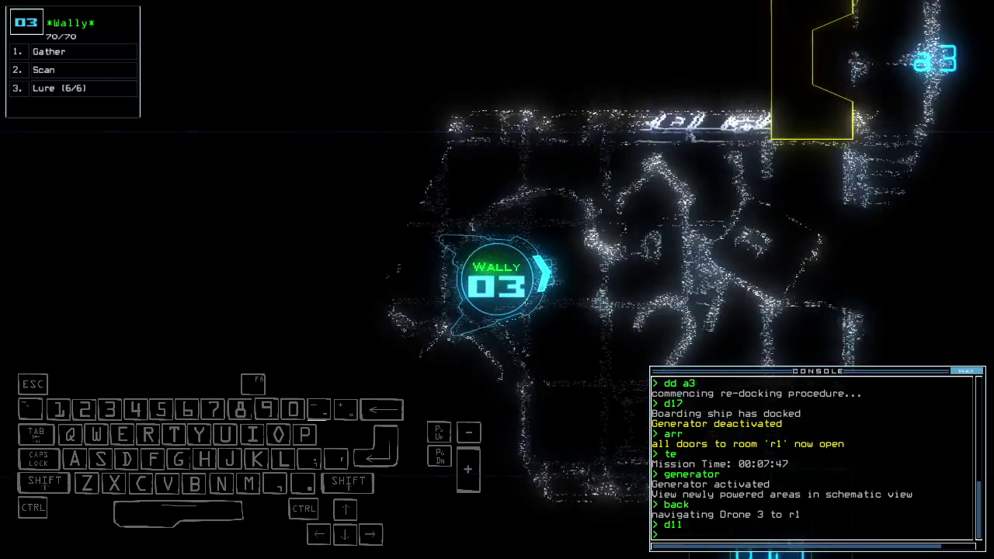
key("Tab")
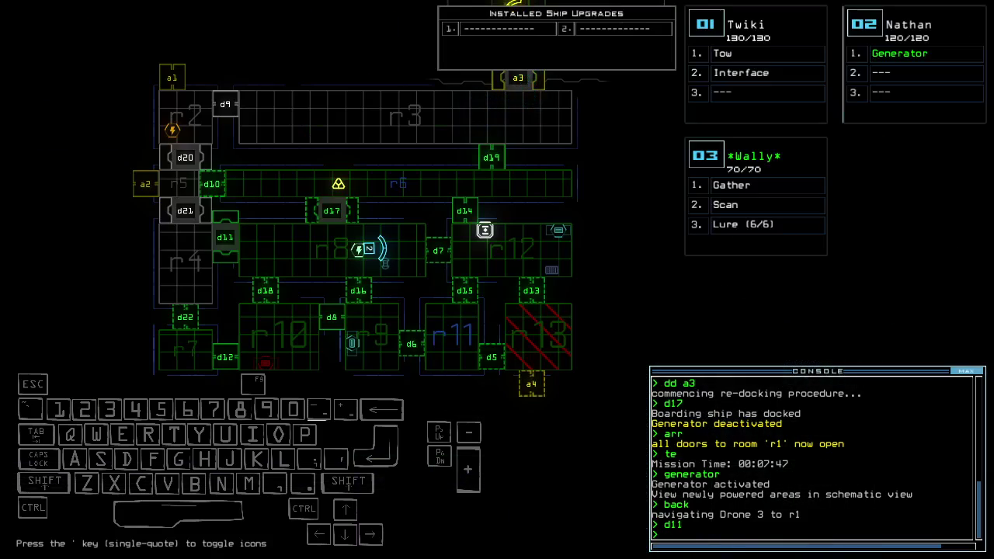
type("a2")
key("Return")
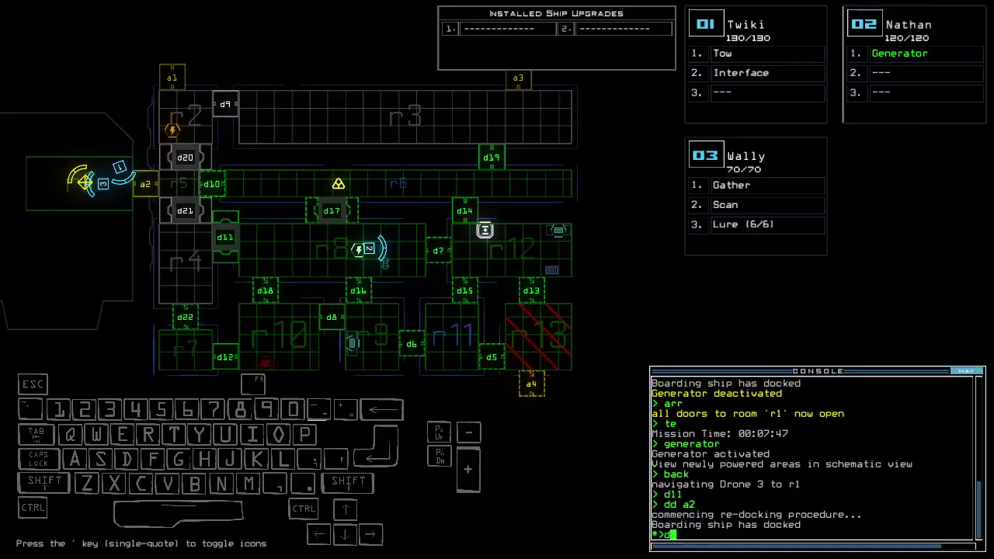
type("d6")
key("Return")
key("Up")
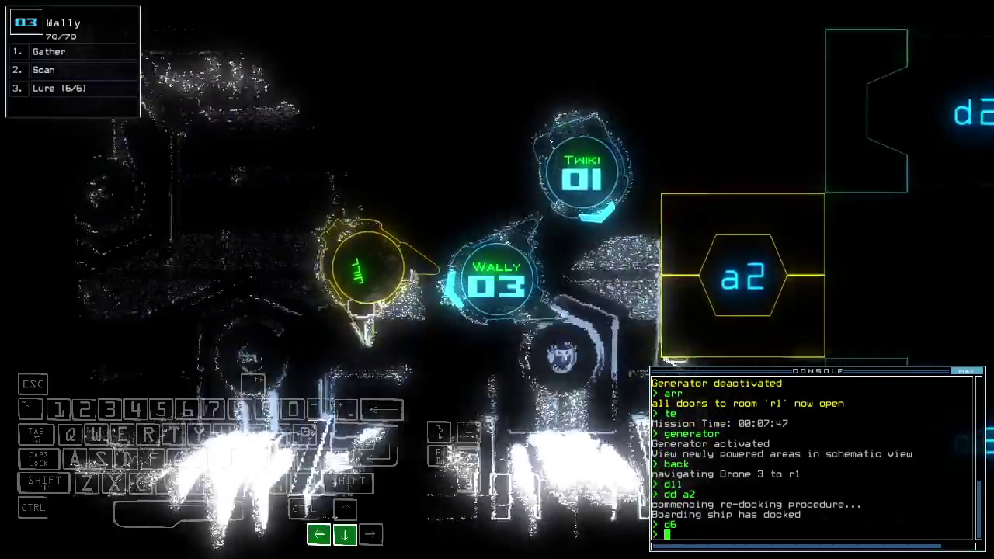
type("arr")
key("Return")
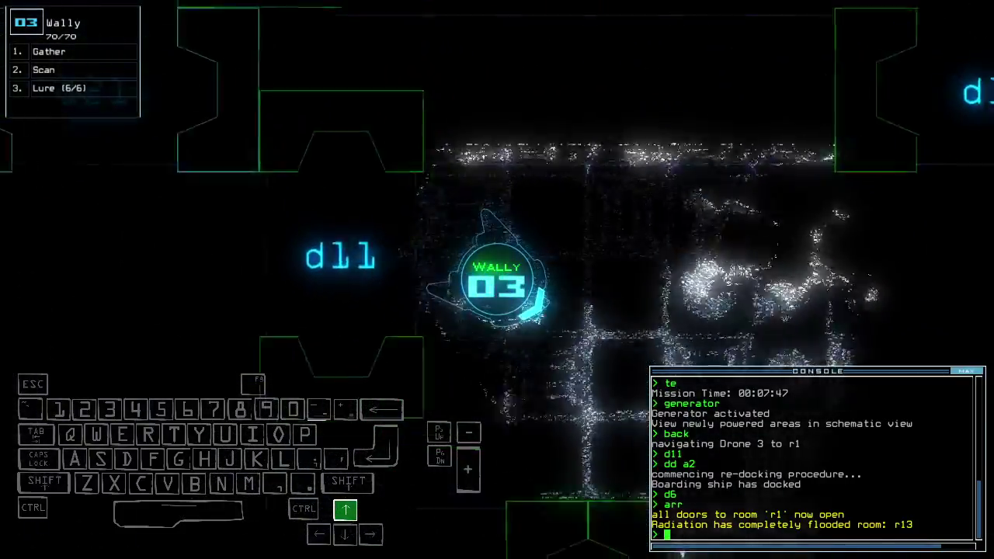
- Toggle doors d16 and d5 and close four doors with 'cccc'
key("Left")
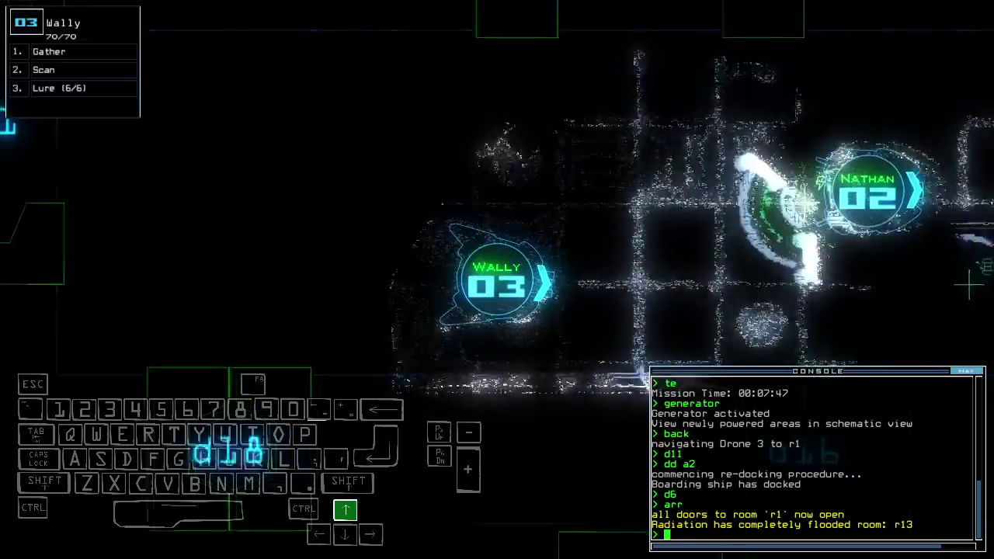
key("Right")
type("d1")
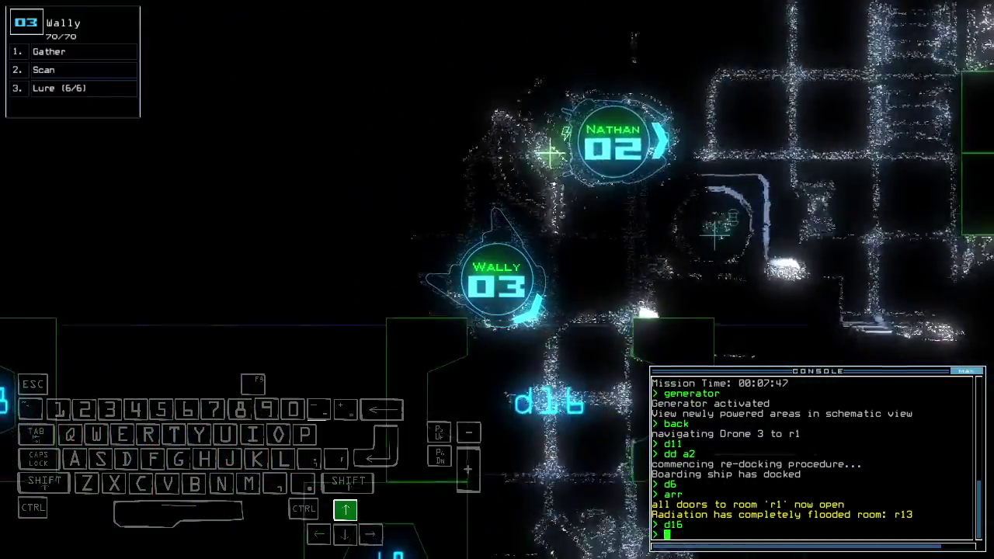
type("6")
key("Return")
type("cccc")
key("Return")
key("Left")
key("Tab")
key("Tab")
key("Tab")
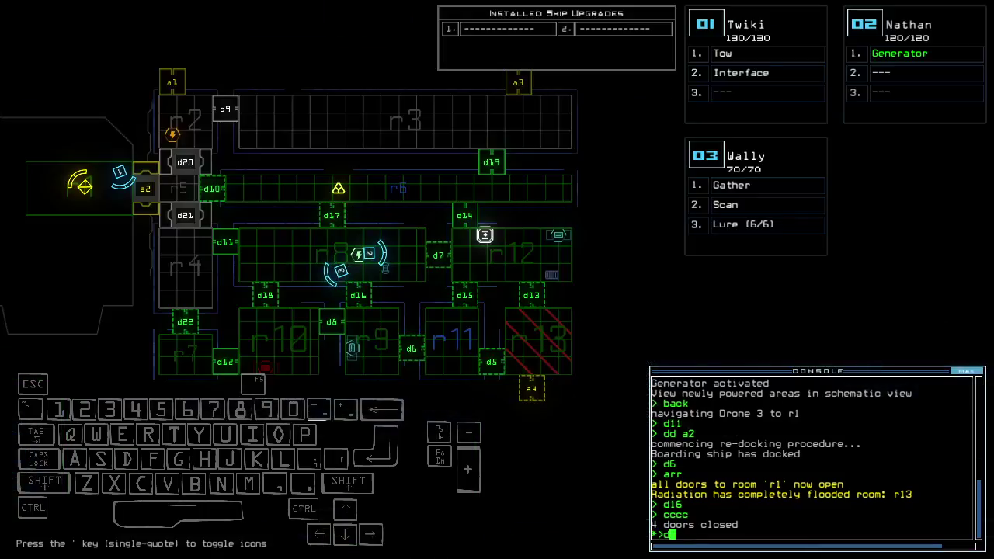
type("5")
key("Return")
key("Tab")
- Open door d18, then toggle door d8 twice while nudging Wally toward it
key("Up")
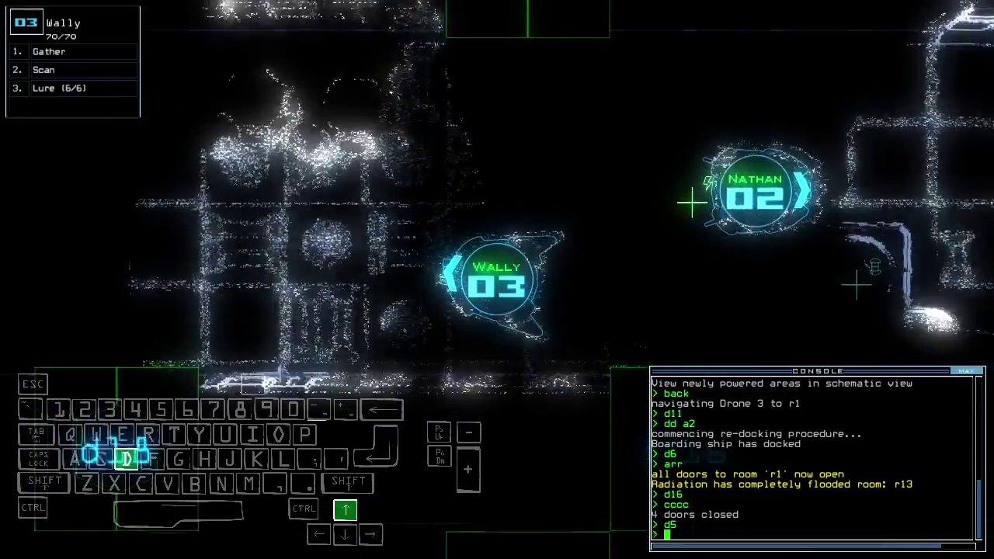
type("d18")
key("Return")
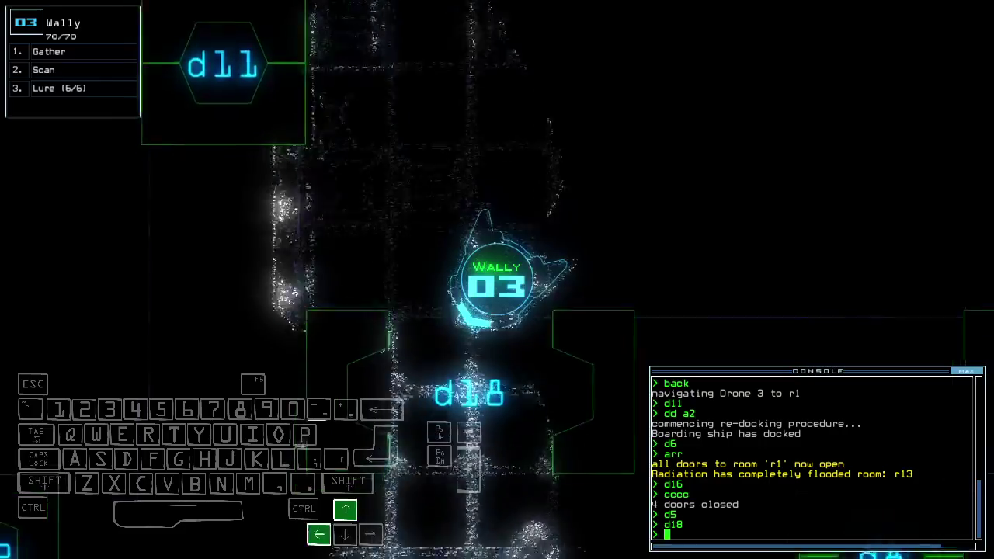
type("d8")
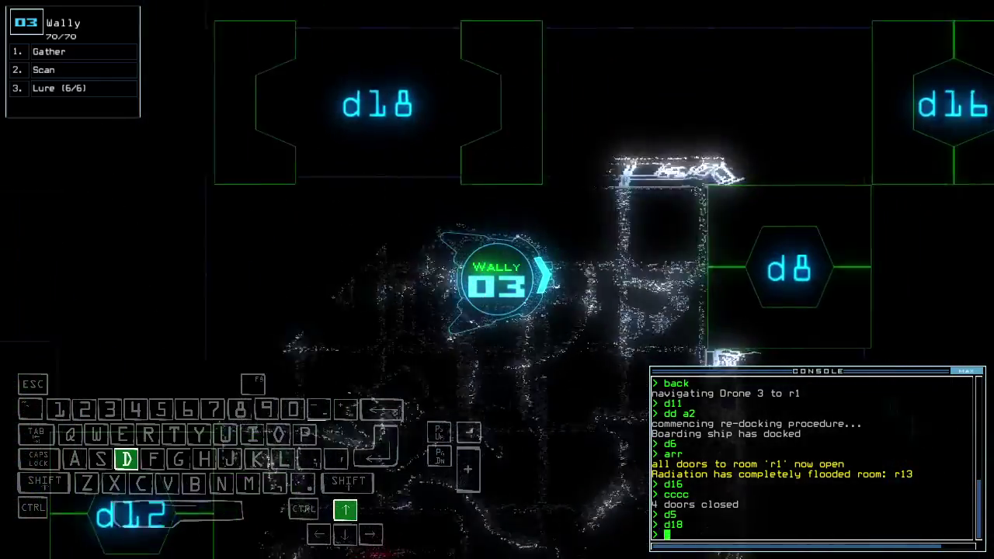
key("Return")
key("Up")
key("Down")
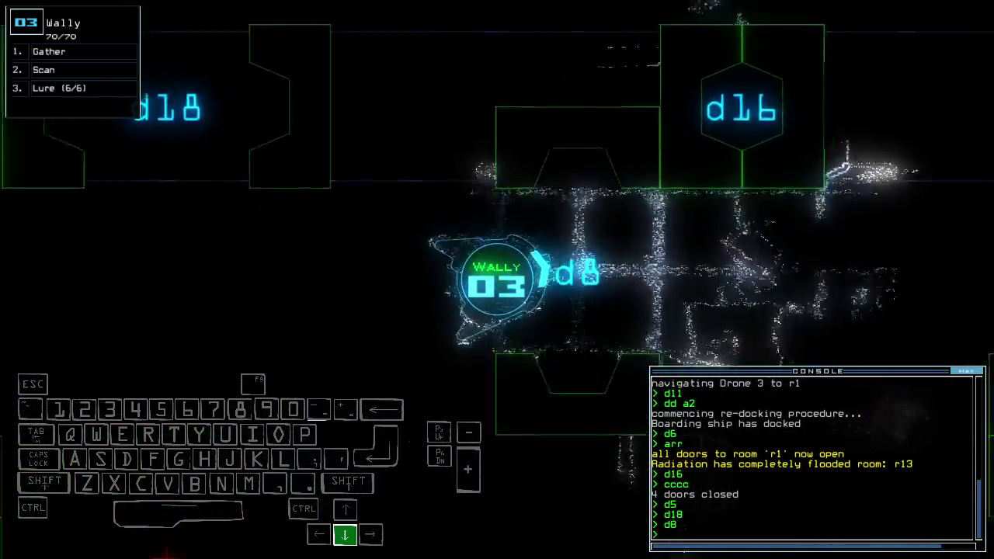
key("Up")
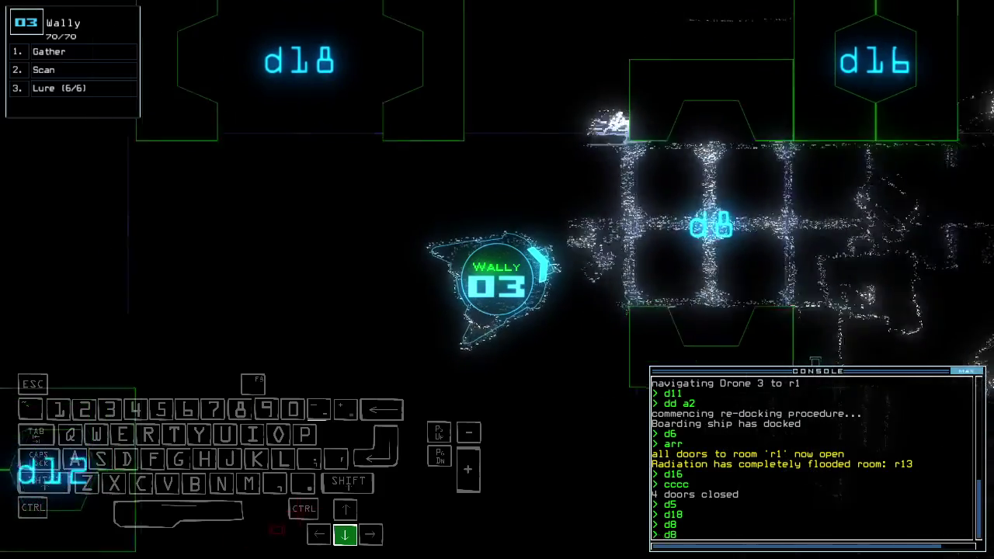
key("Return")
key("Escape")
type("d")
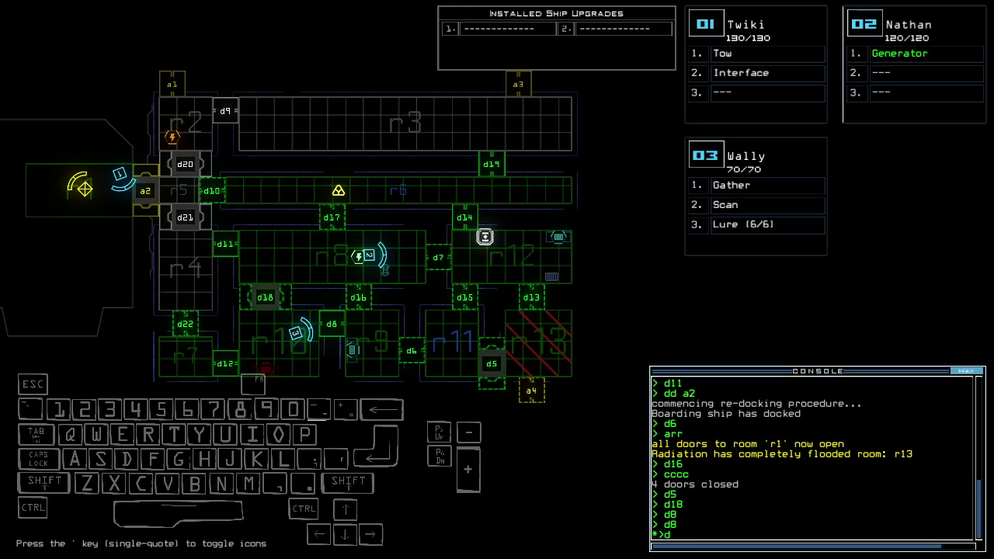
type("5 d6")
- Toggle doors d5 and d6 and d17, and check the mission time
key("Return")
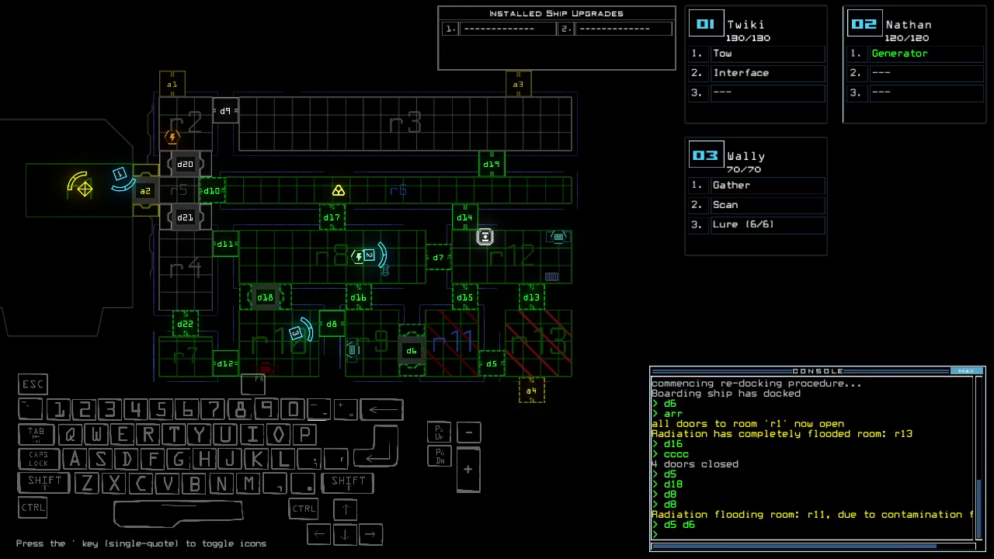
key("Up")
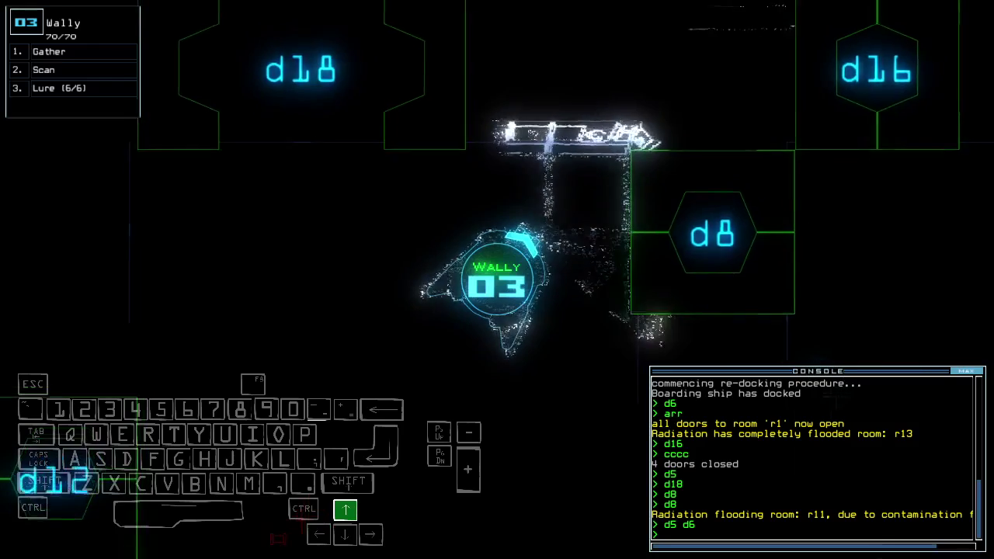
key("space")
key("Up")
type("te")
key("Return")
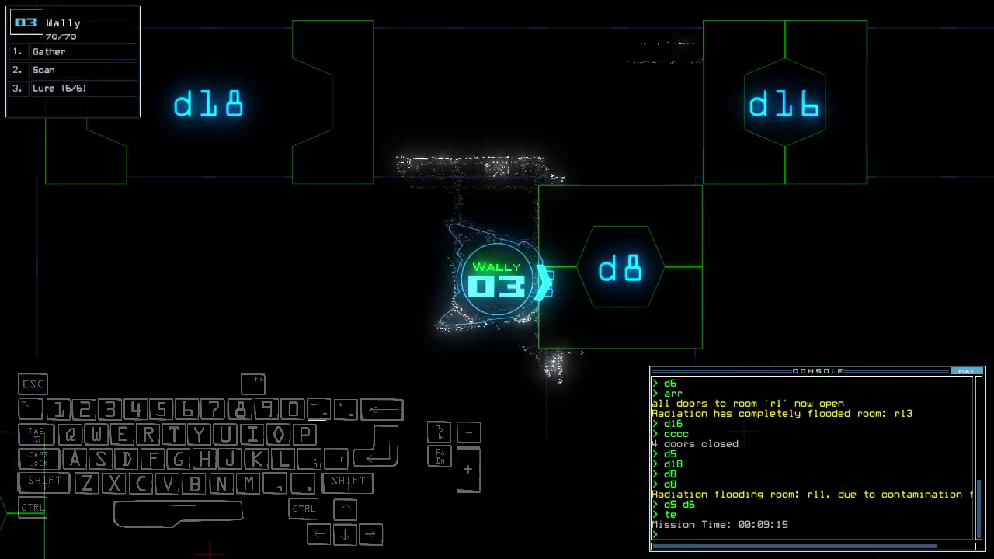
type("d17")
key("Return")
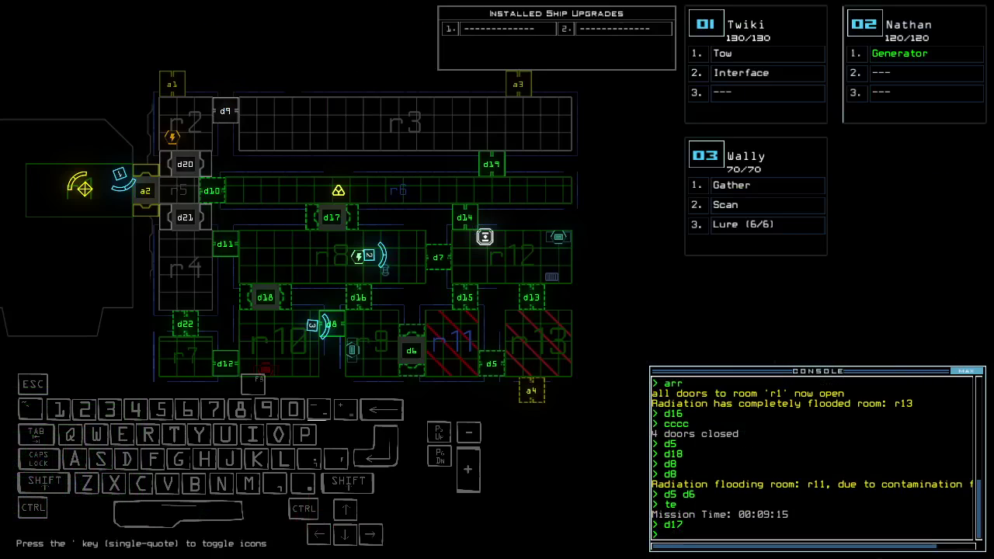
- Open and shut door d8, back Wally to d18, and close blocked door d6
key("space")
type("d8")
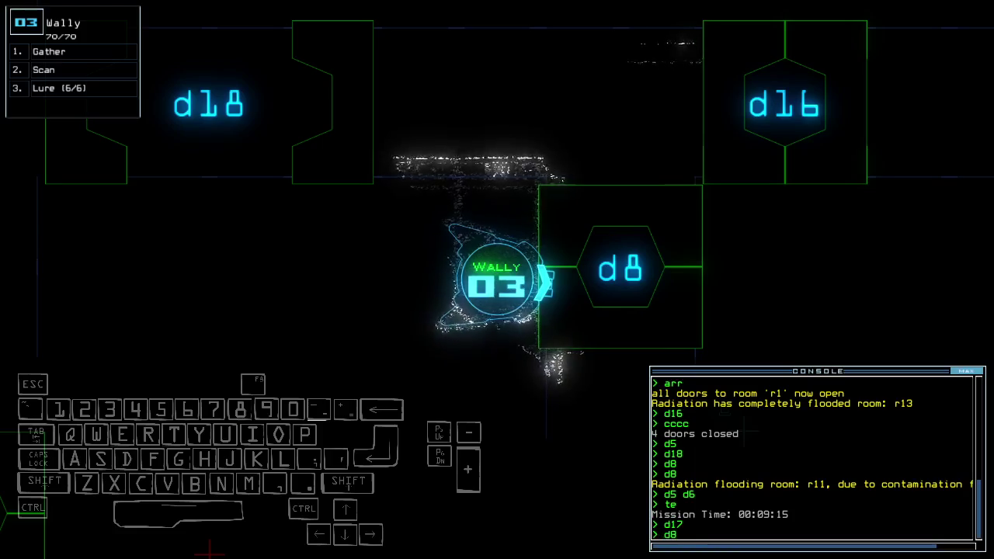
type("d8")
key("Return")
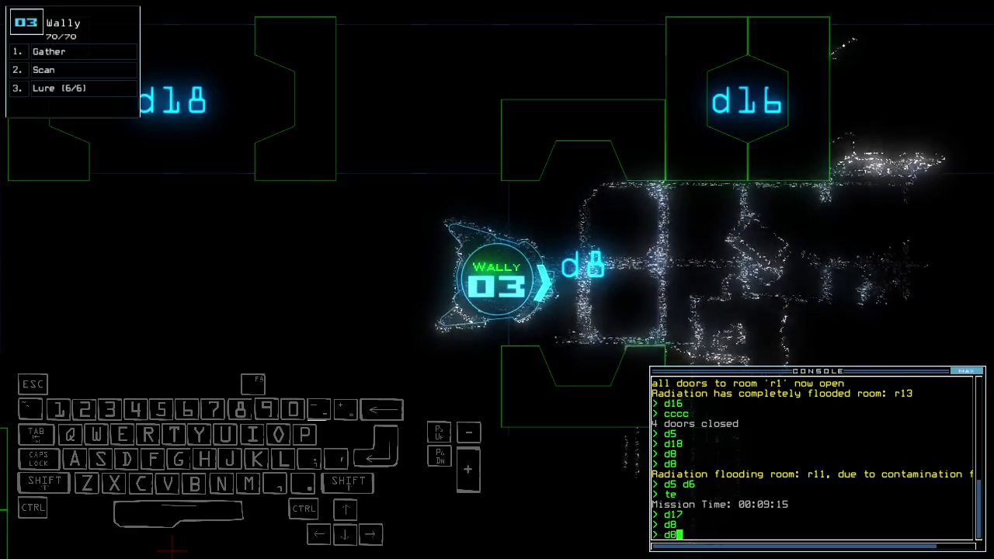
key("Down")
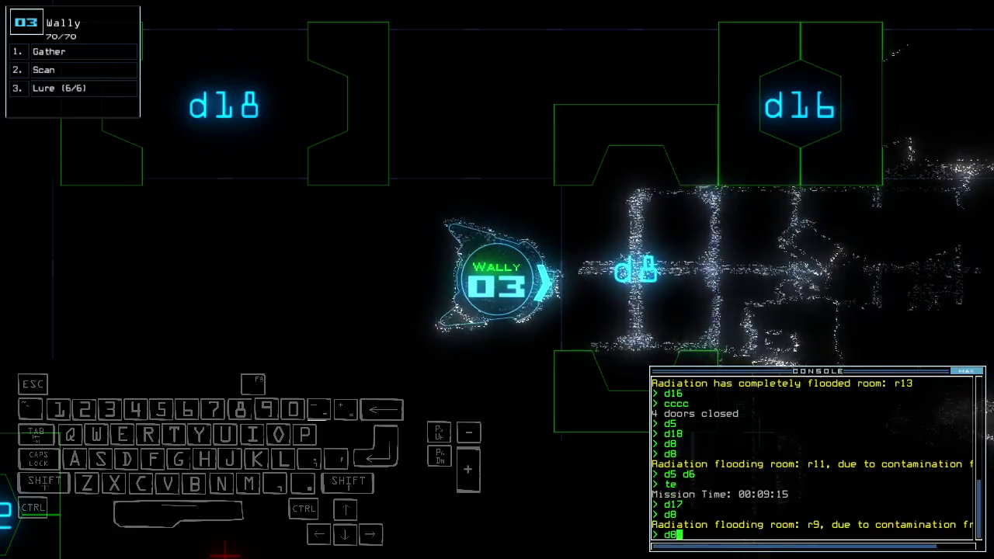
key("Return")
key("Down")
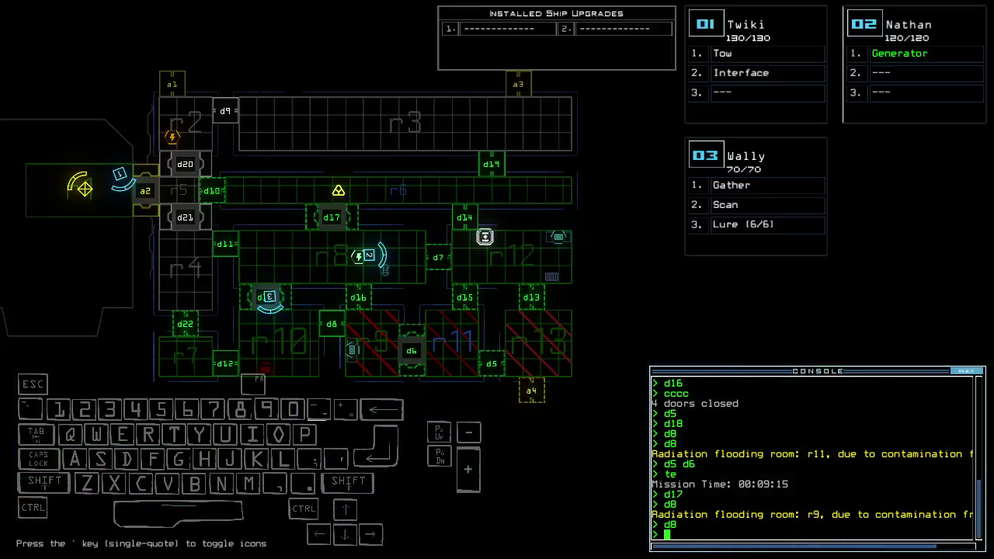
type("6")
key("Return")
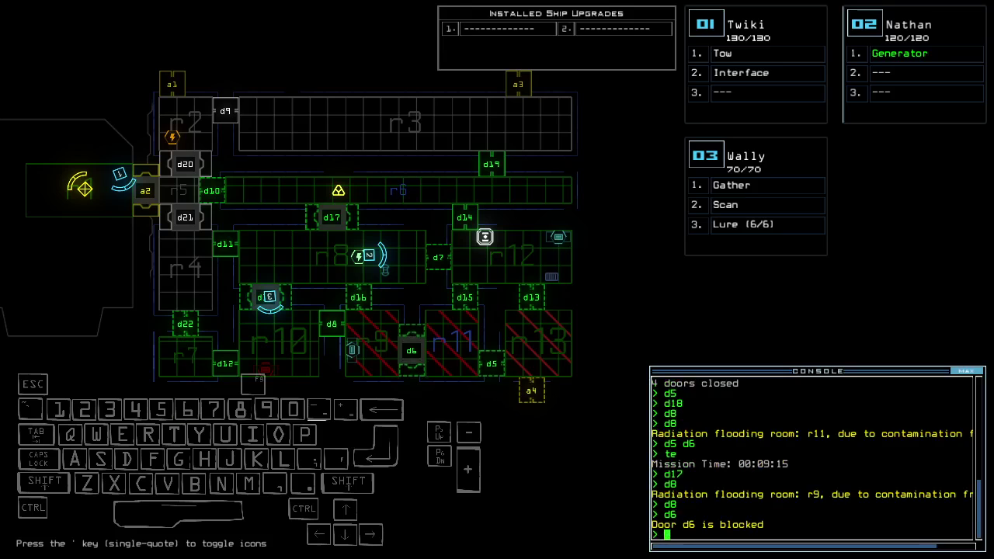
type("d6")
key("Return")
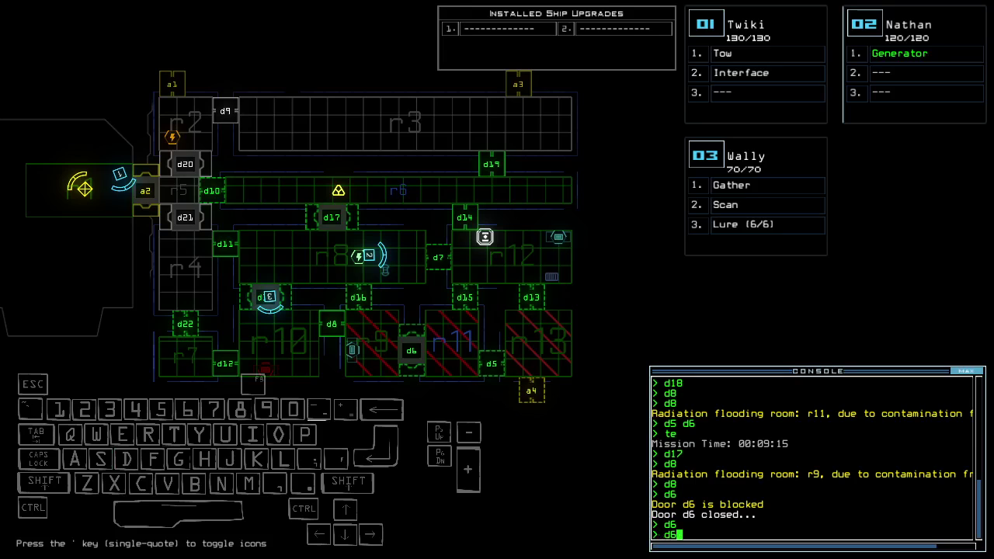
- Toggle d6, seal r1 with 'ra', and reactivate the generator with Nathan
key("Return")
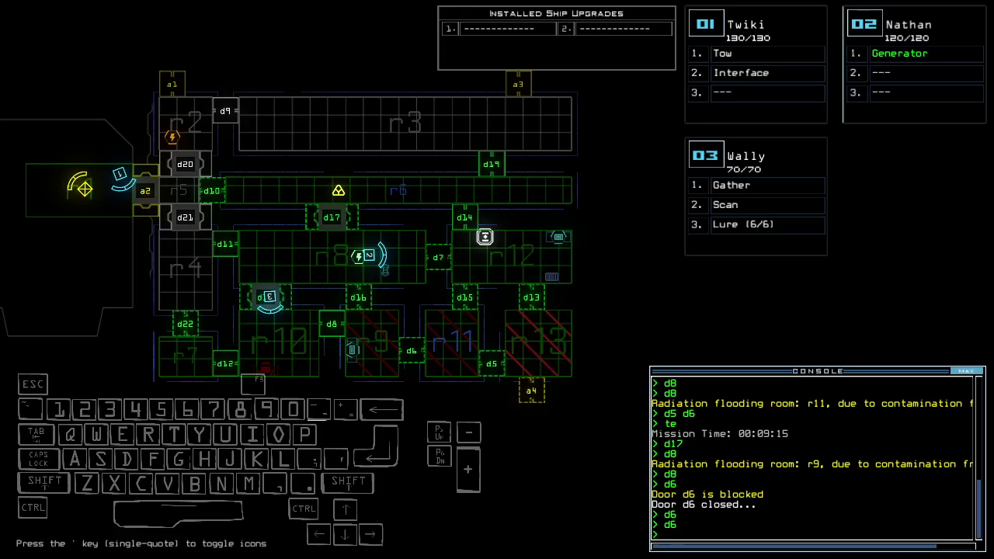
type("2te")
key("Return")
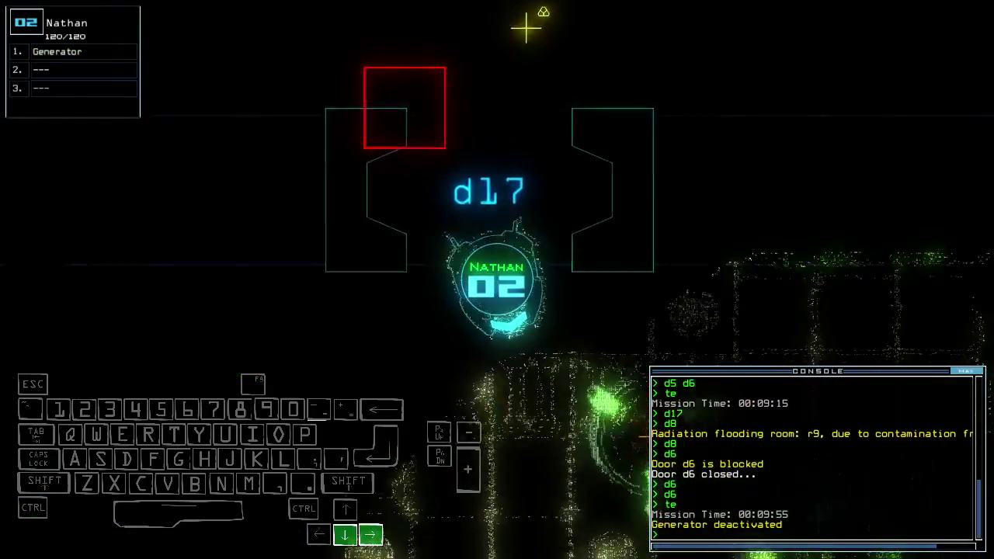
key("space")
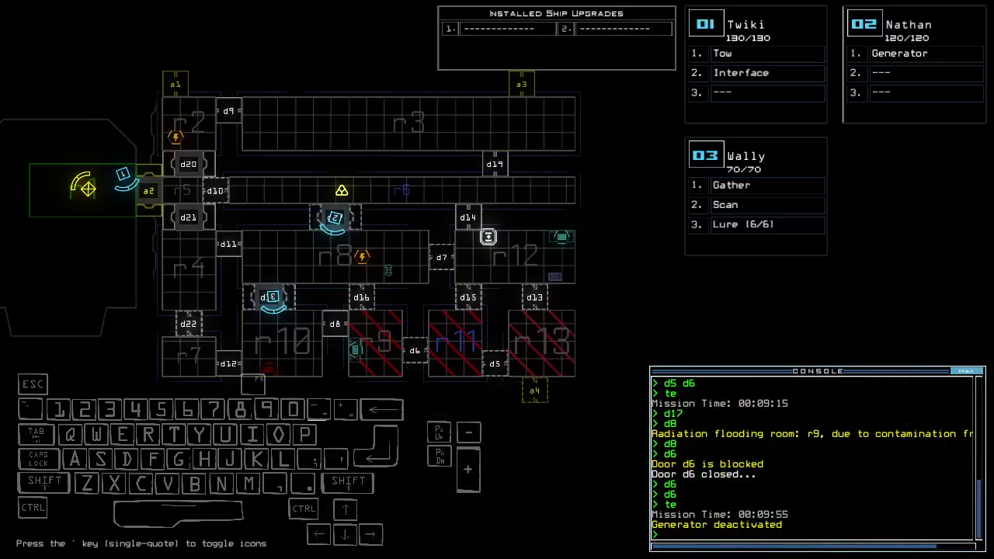
type("ra")
key("2")
type("ra")
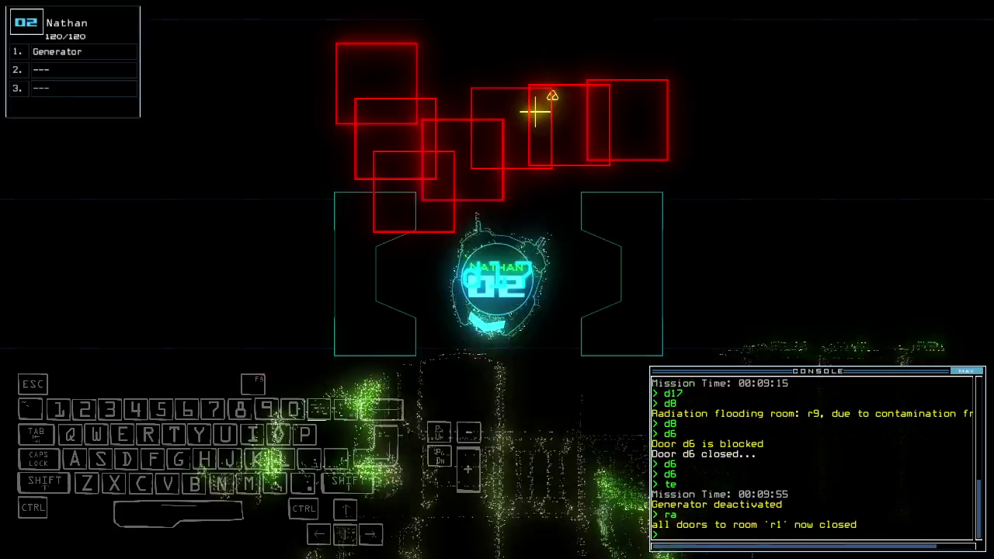
key("Up")
key("Left")
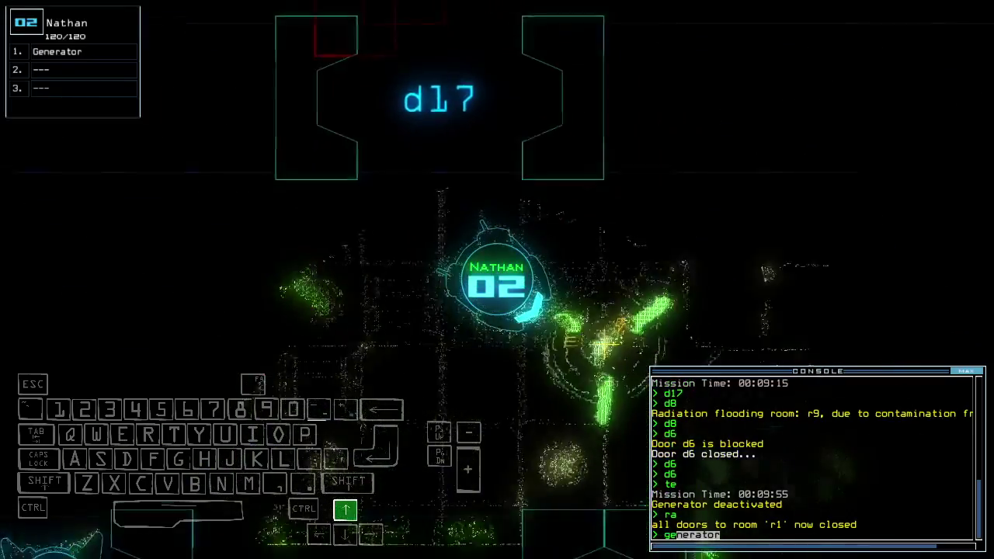
type("generator")
key("Return")
type("3cccc")
- Close two doors, open doors d8 and d18, and drive Wally toward d18
key("Return")
type("d8")
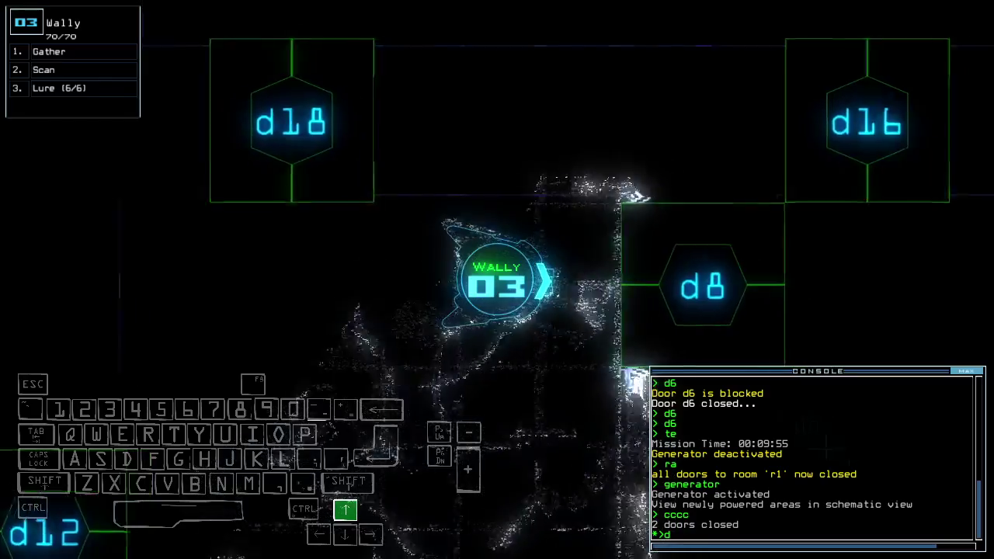
key("Return")
key("Up")
key("Left")
key("Down")
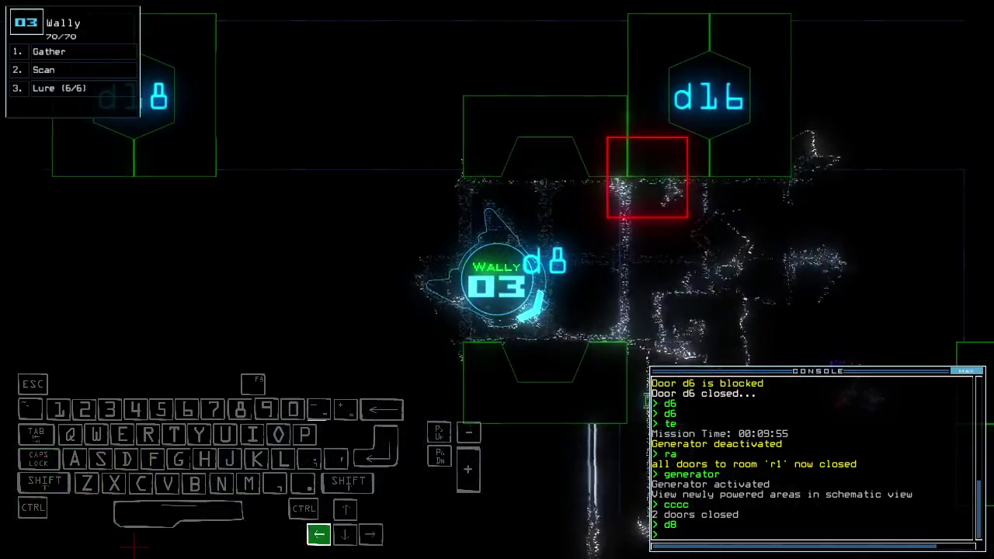
type("d18")
key("Return")
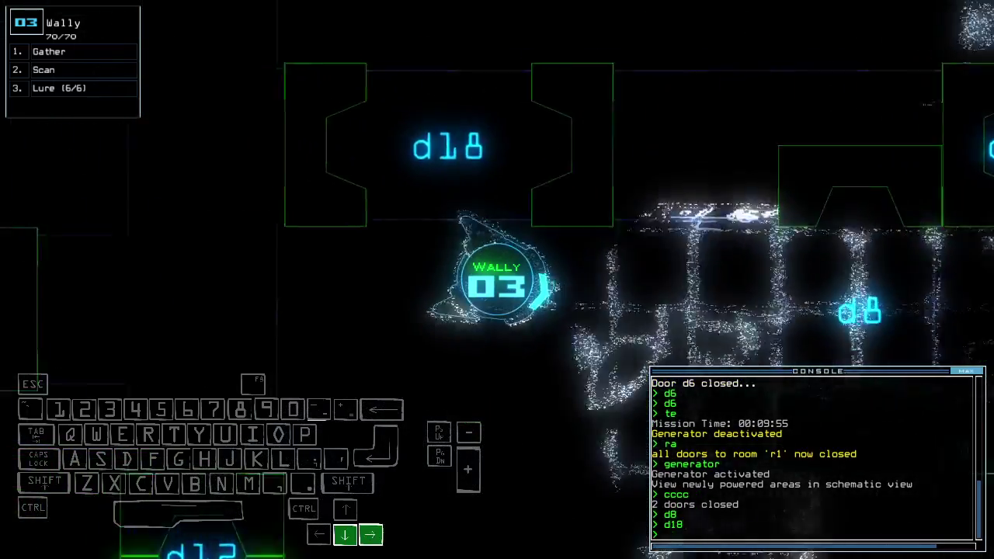
key("Up")
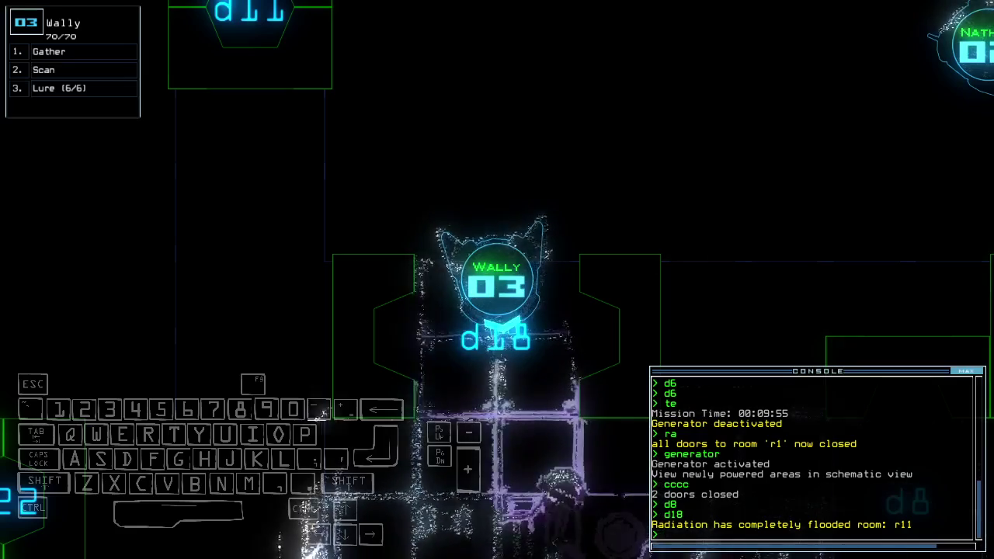
- Close two doors, open door d8, and close another door
key("Up")
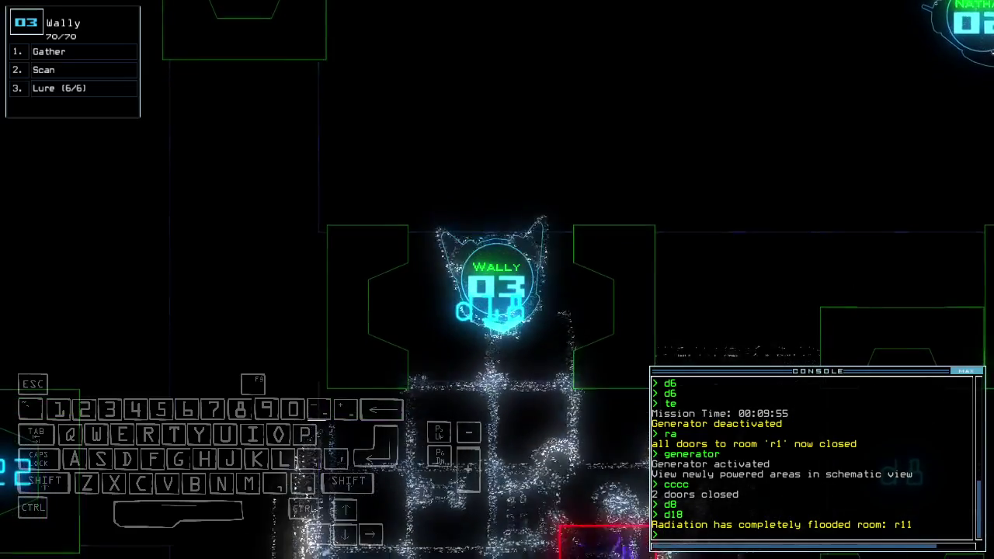
type("cccc")
key("Return")
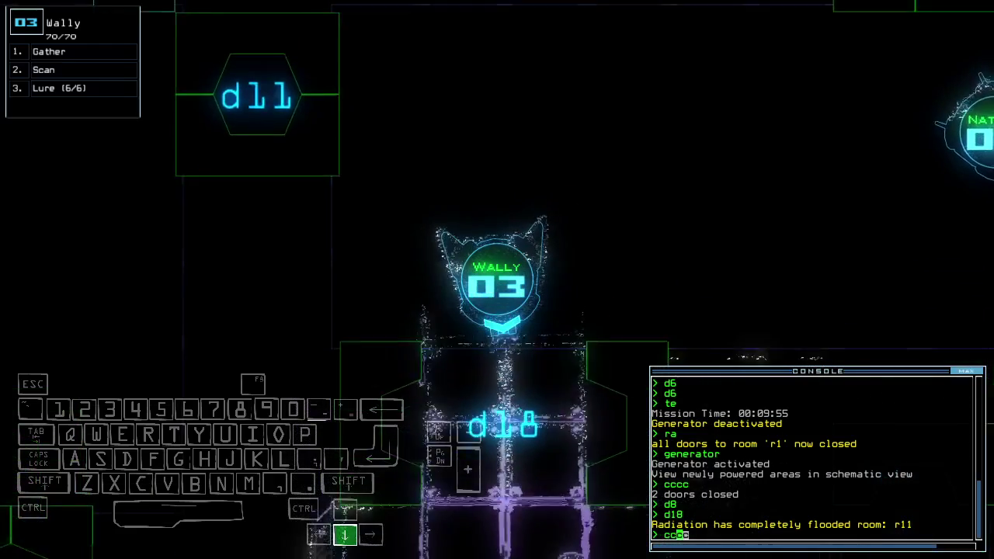
type("d8")
key("Return")
key("space")
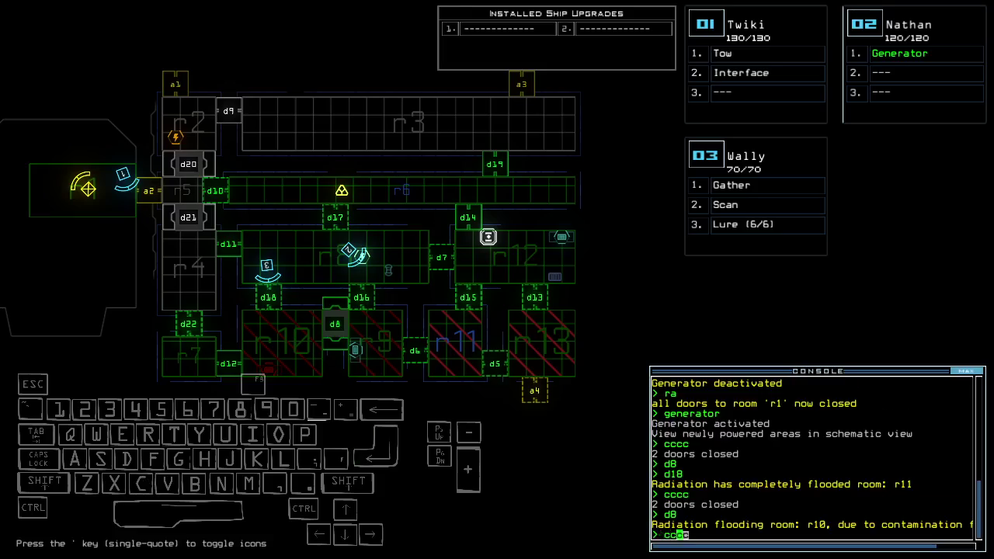
type("cccc")
key("Return")
key("space")
- Open d18, gather scrap twice with 'g', close the door, and open d11
key("Up")
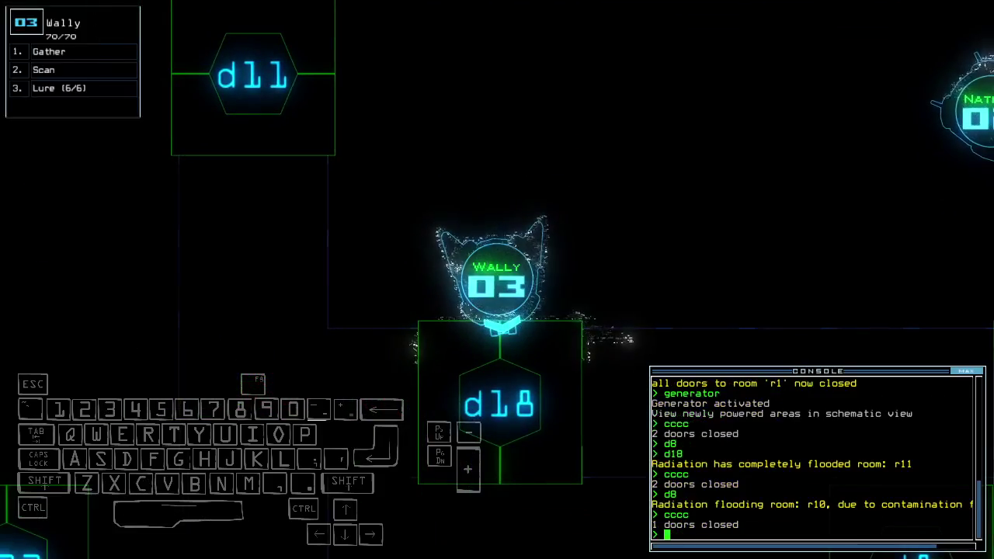
key("Return")
key("Down")
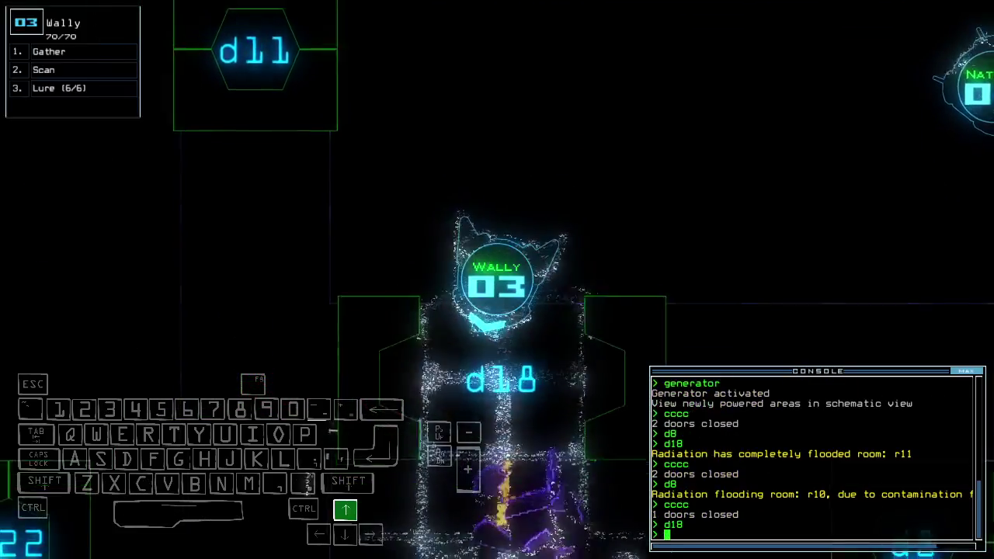
type("g")
key("Return")
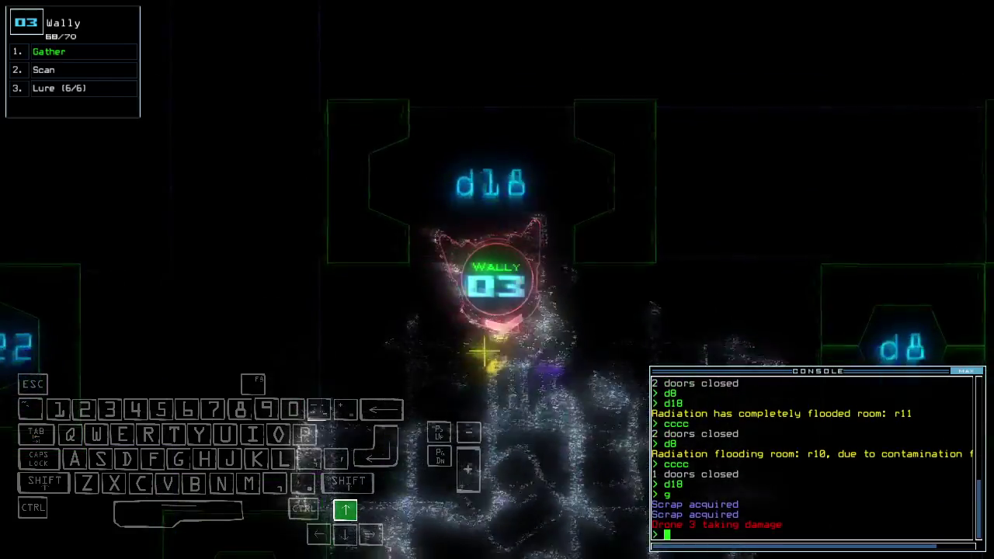
type("g")
key("Return")
type("cccc")
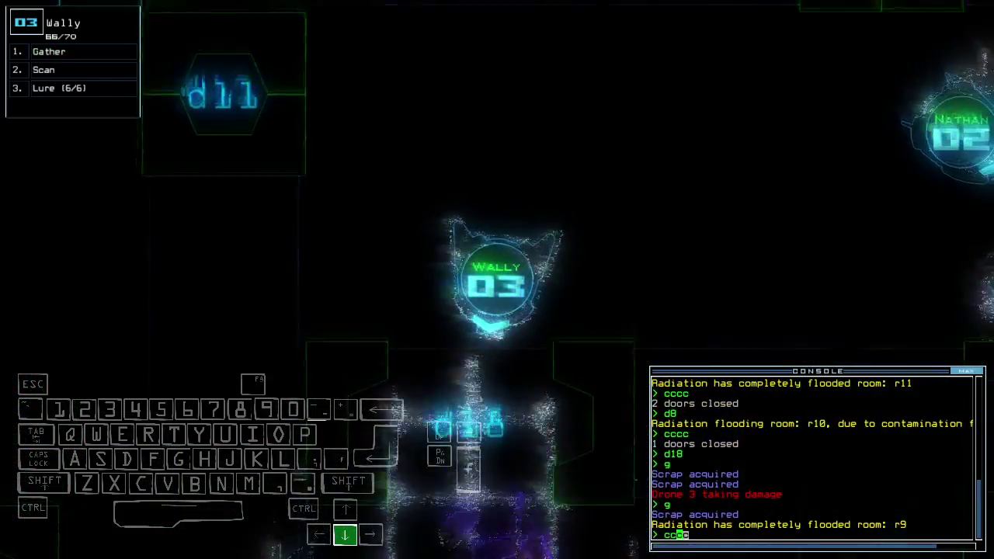
key("Return")
key("Up")
type("d11")
- Open r1's doors and send Wally and Nathan back to the shuttle room
key("Return")
type("back 2")
key("Return")
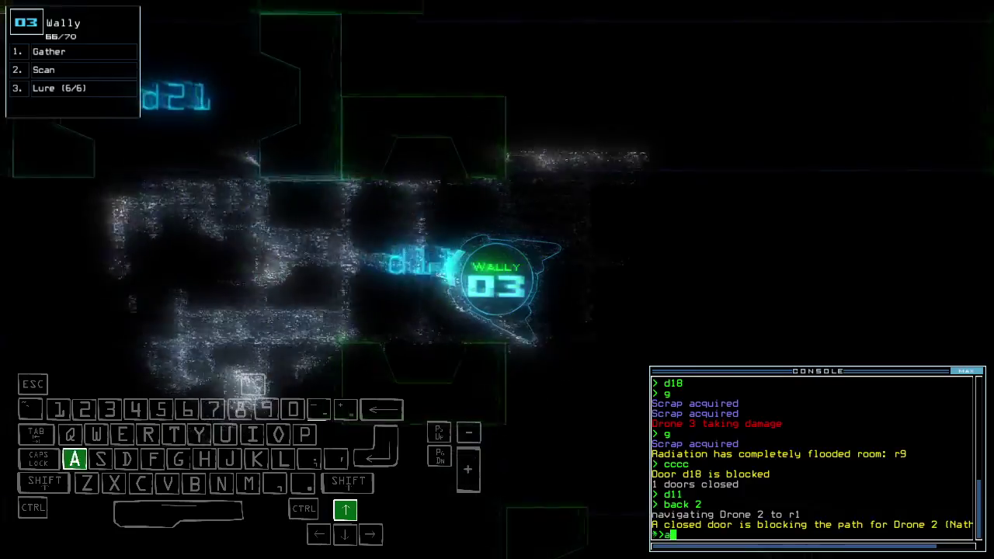
type("arr")
key("Return")
type("b")
key("Return")
type("back")
key("Return")
key("Tab")
type("te")
- Check the time, seal r1, degauss, run 'f r9', and leave with 'out'
key("Return")
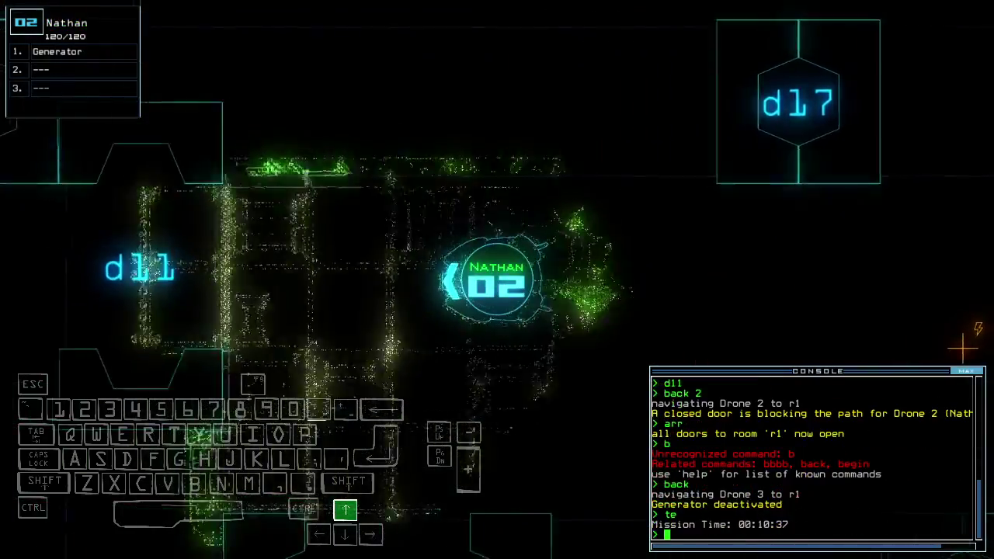
type("te")
key("Return")
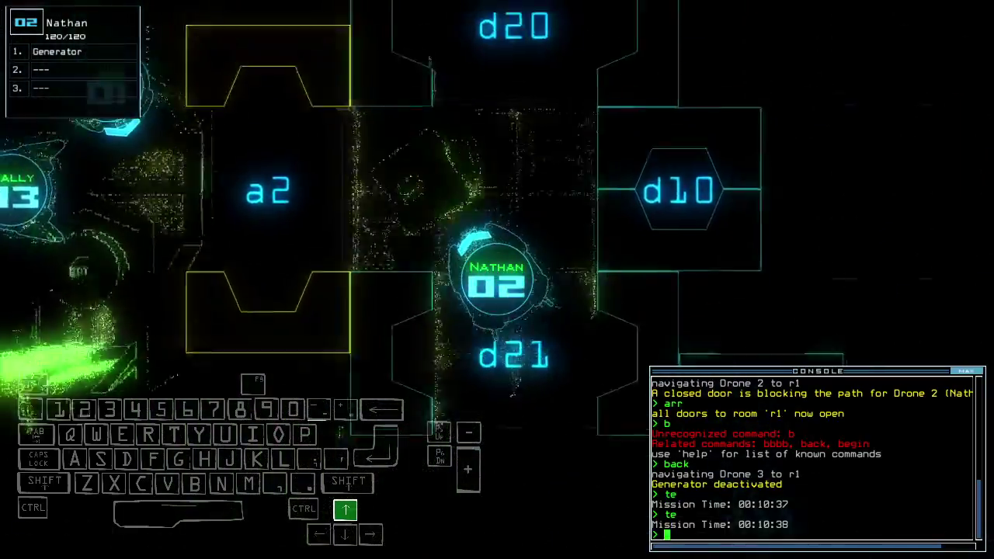
key("space")
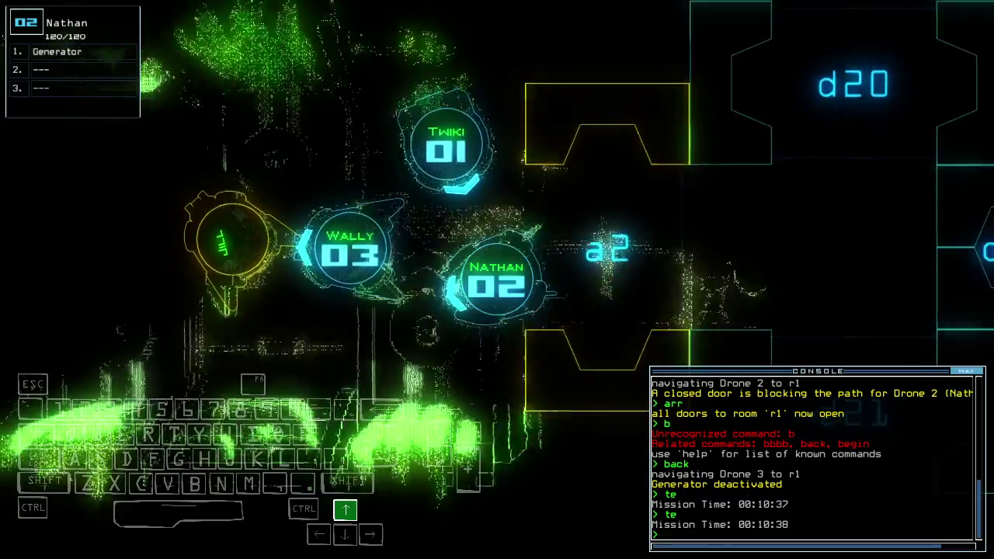
type("ra")
key("Return")
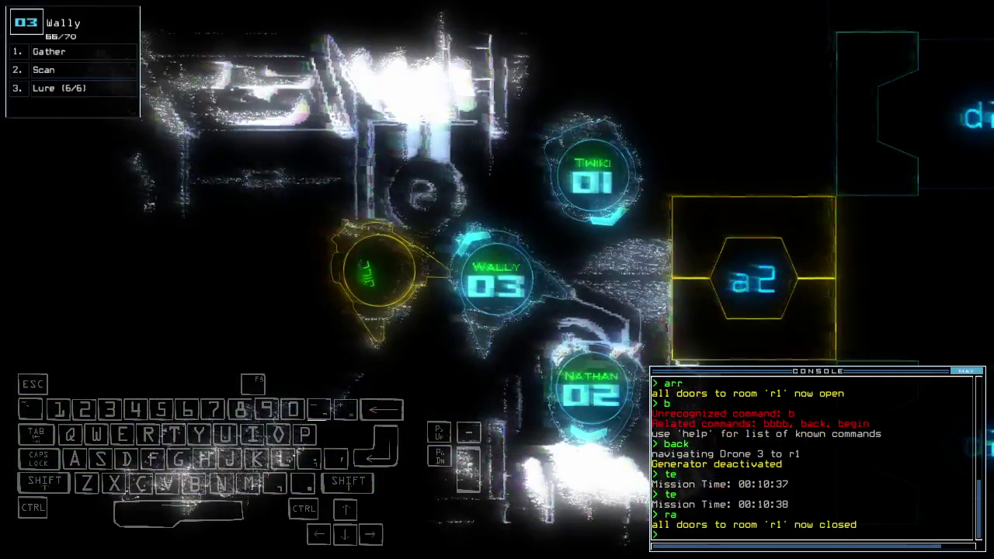
type("degauss")
key("Return")
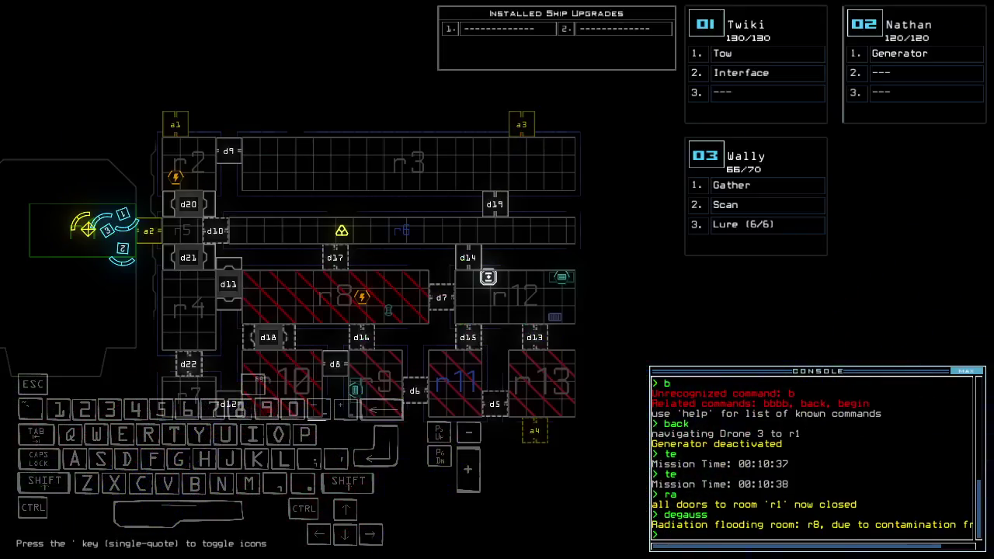
type("f r9")
key("Return")
type("out")
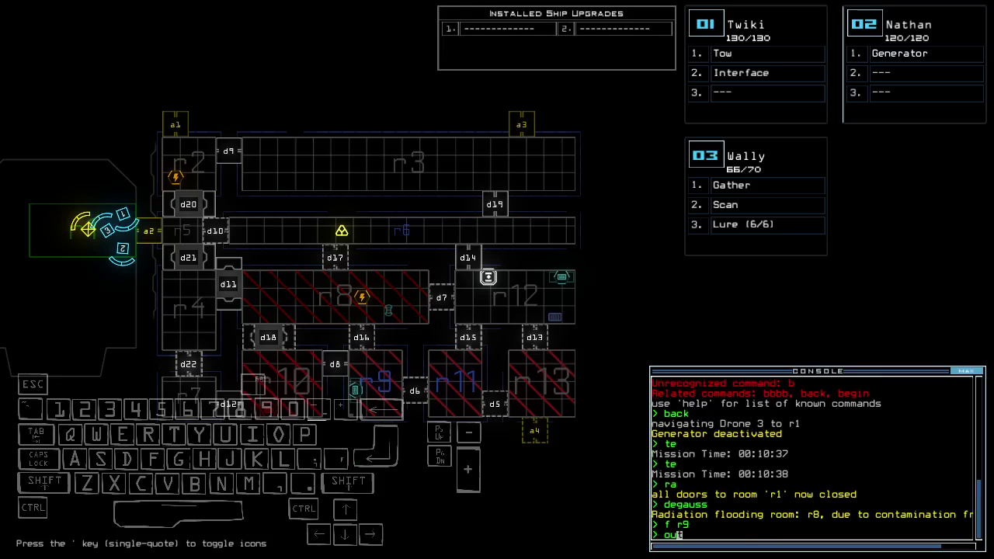
key("Return")
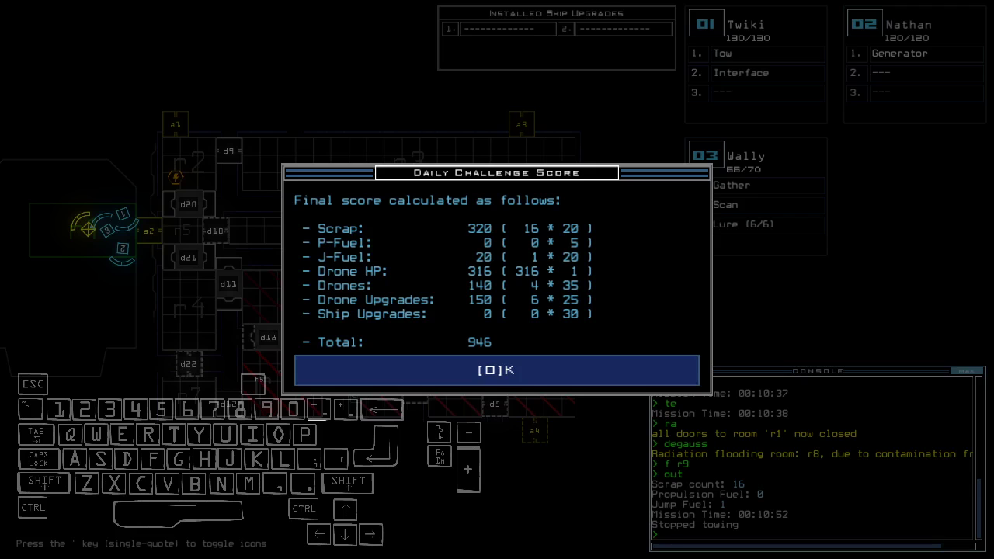
- Accept the 946-point Daily Challenge Score and view the daily leaderboard
key("o")
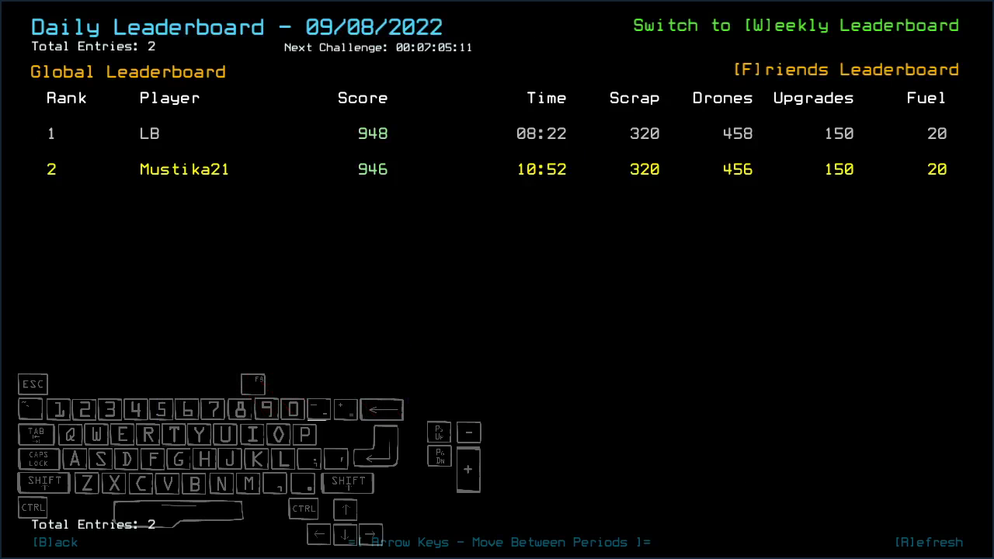